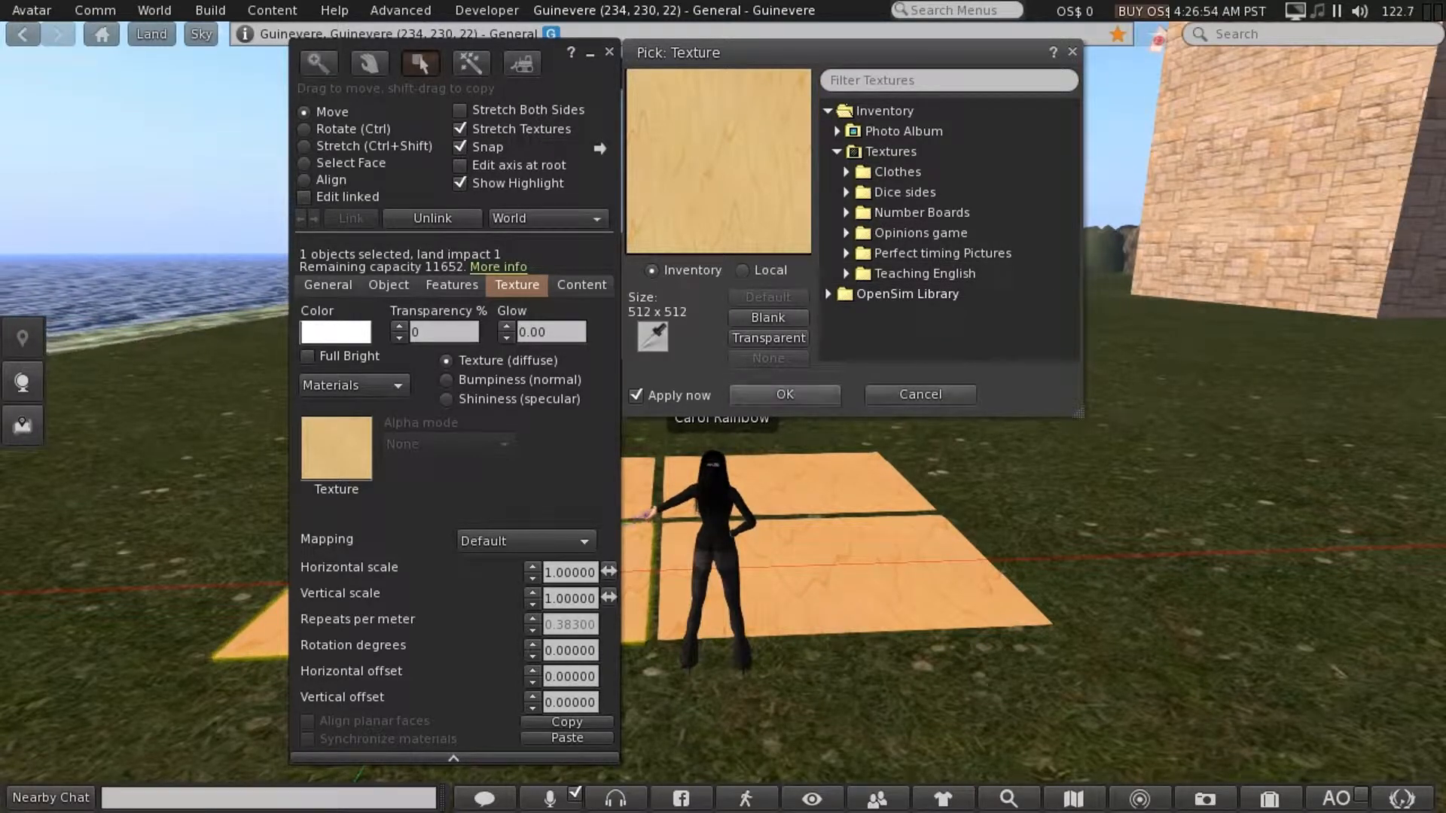
Cancel the texture choice, close the object editor, and bring up the upload options for importing images from the computer.
left_click(920, 394)
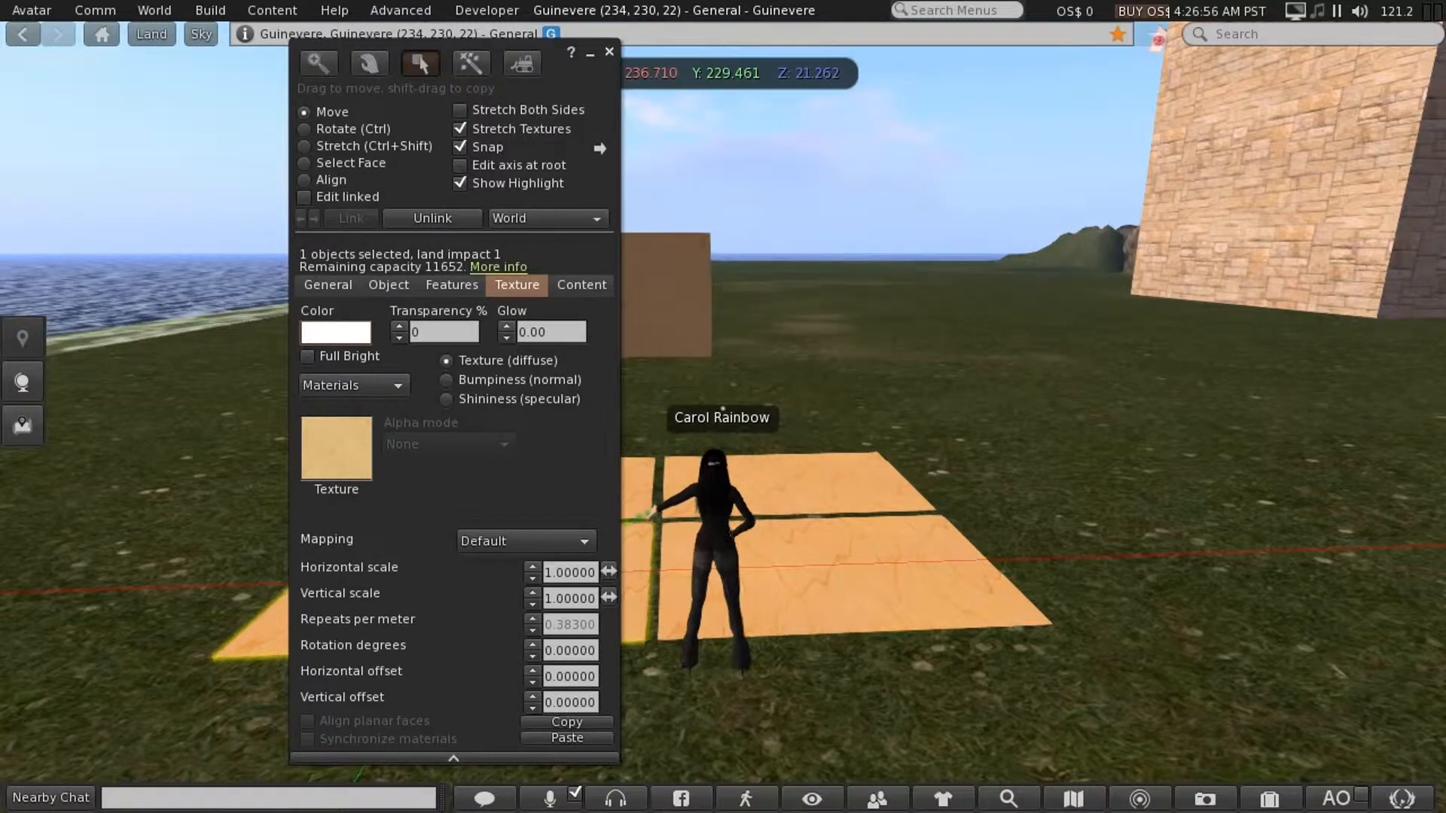
left_click(609, 52)
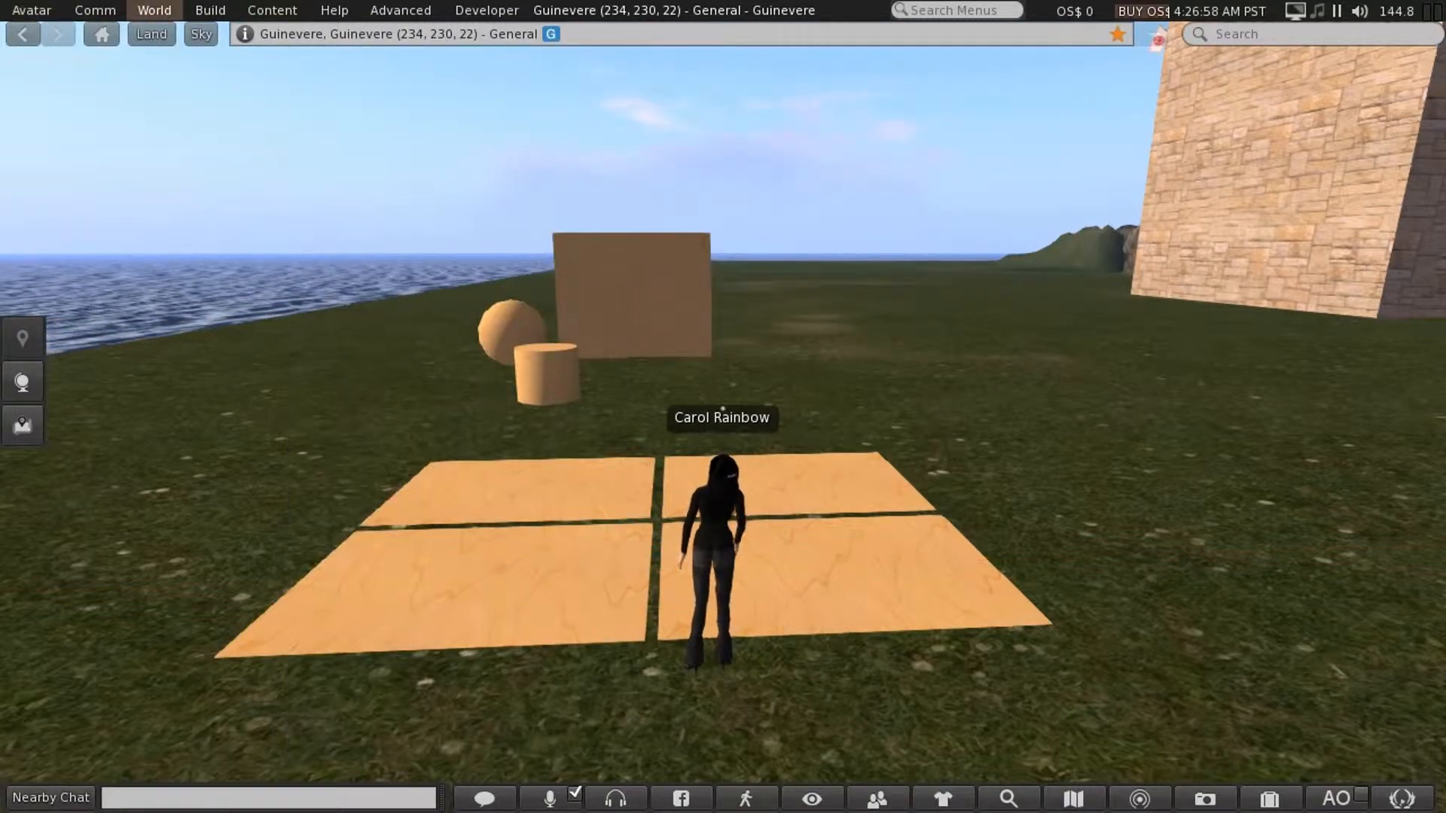
left_click(210, 10)
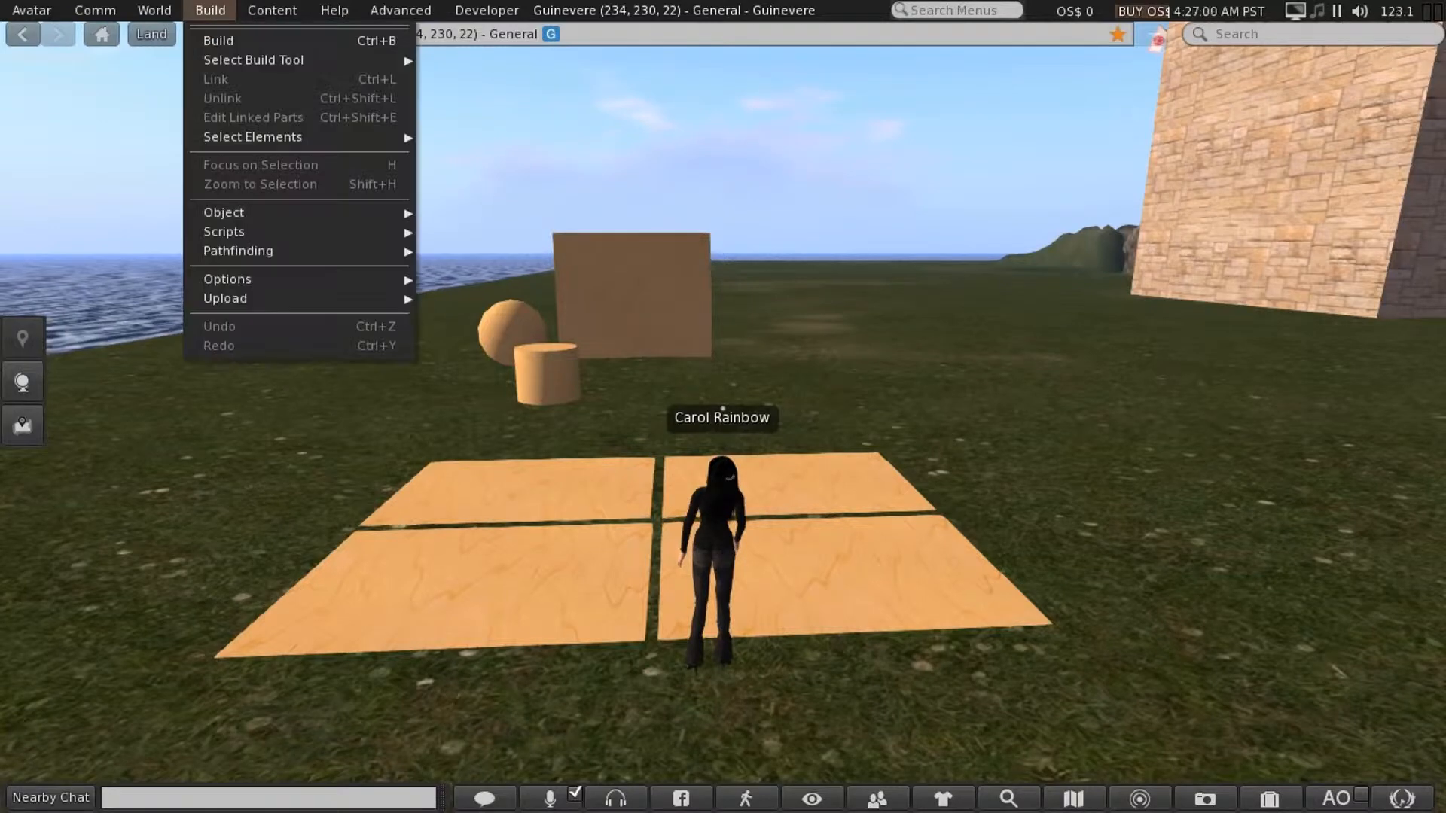
mouse_move(225, 299)
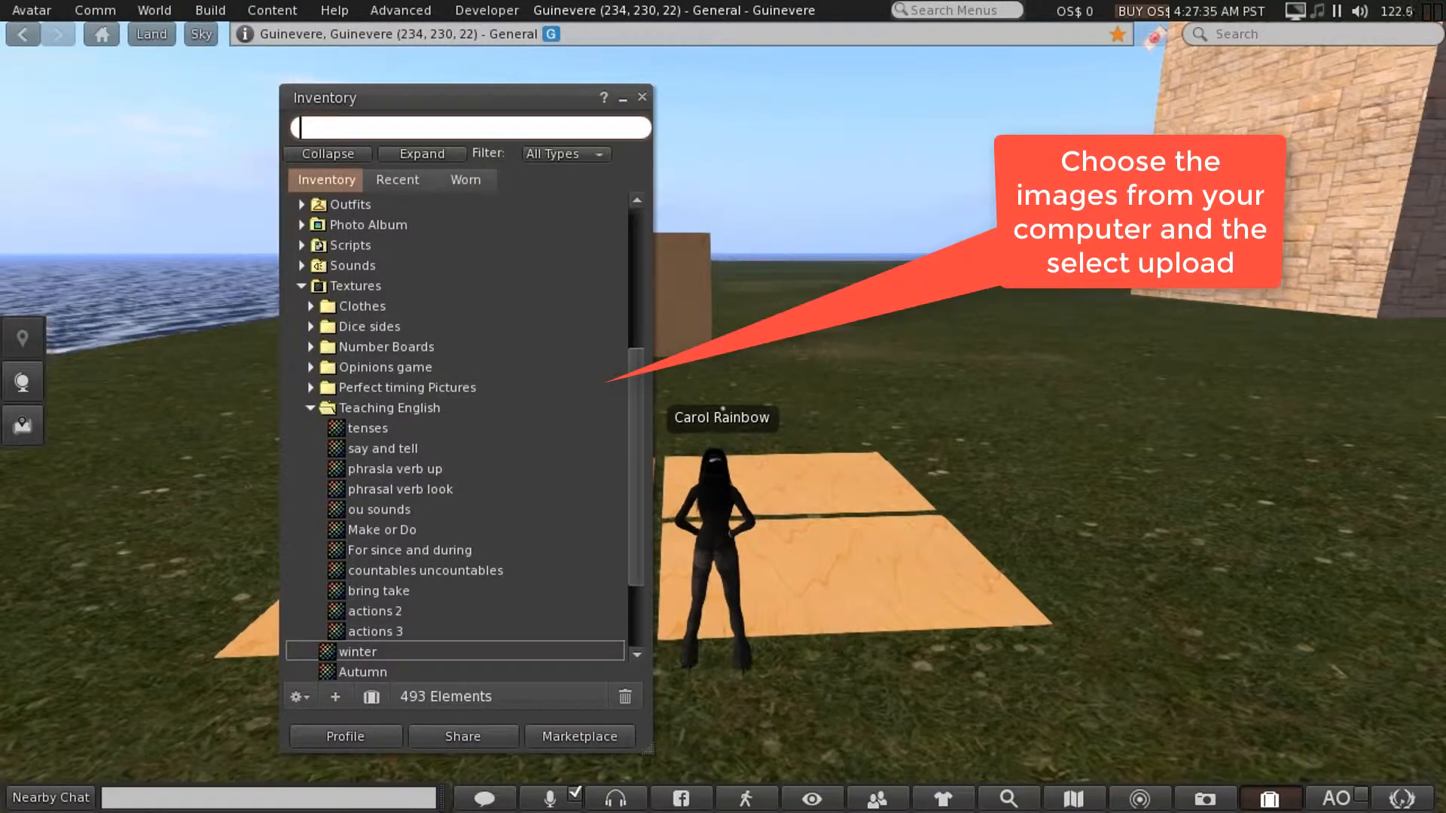
Apply the inventory texture winter to the near-right ground board and Autumn to the board behind it.
left_click(359, 652)
scroll(358, 652, "down", 6)
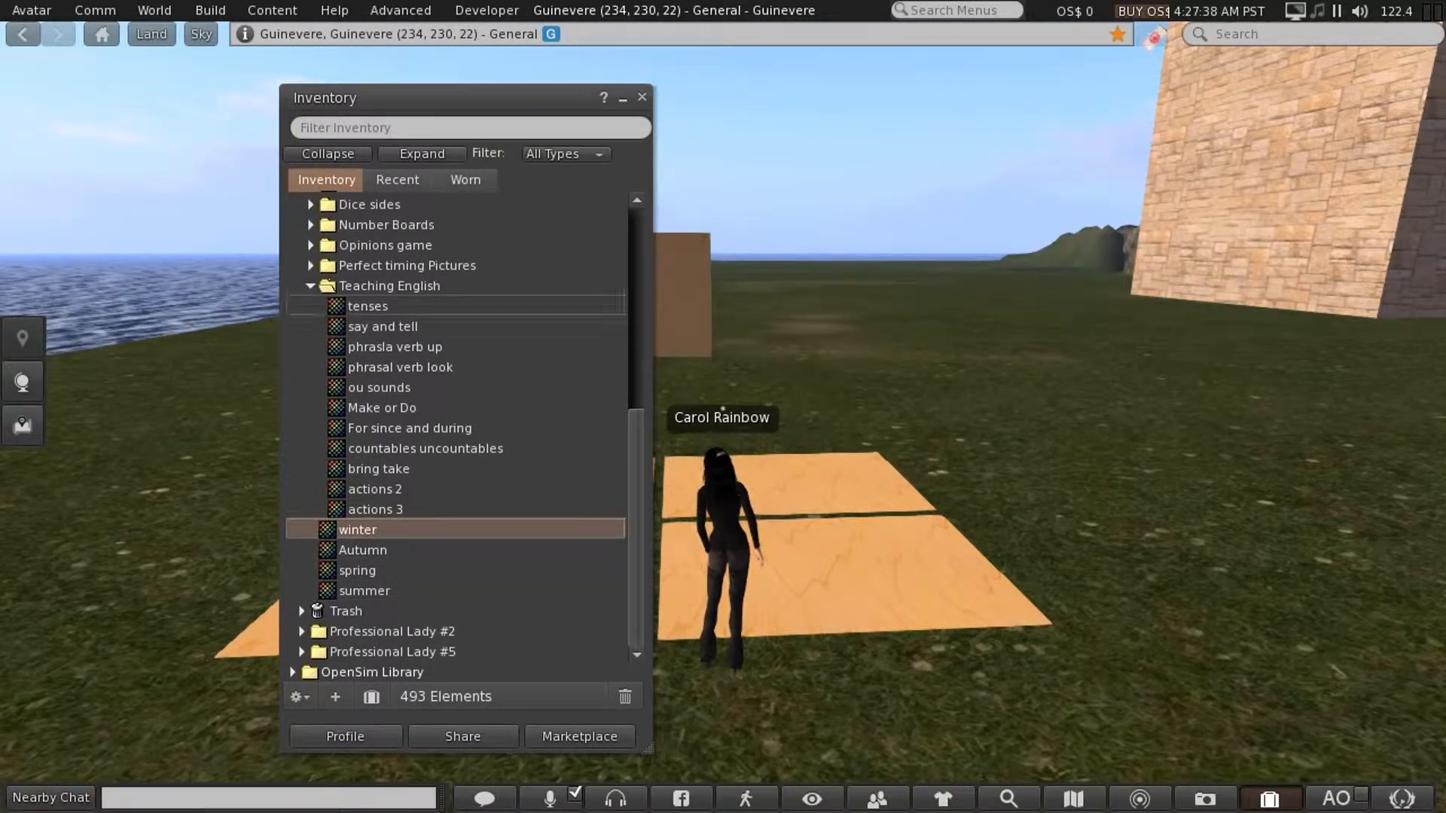
left_click_drag(421, 98, 1142, 59)
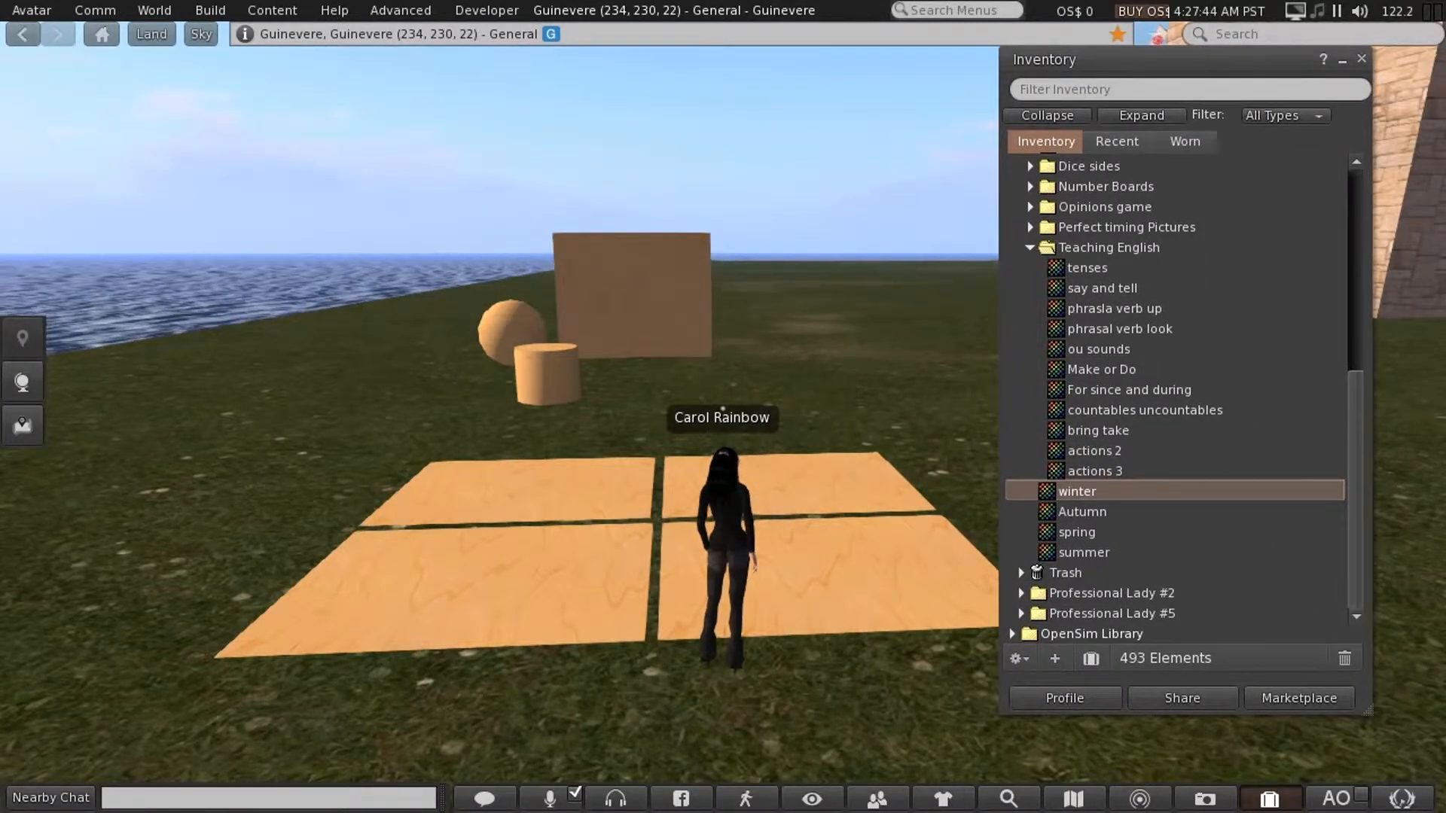
left_click_drag(1077, 492, 844, 577)
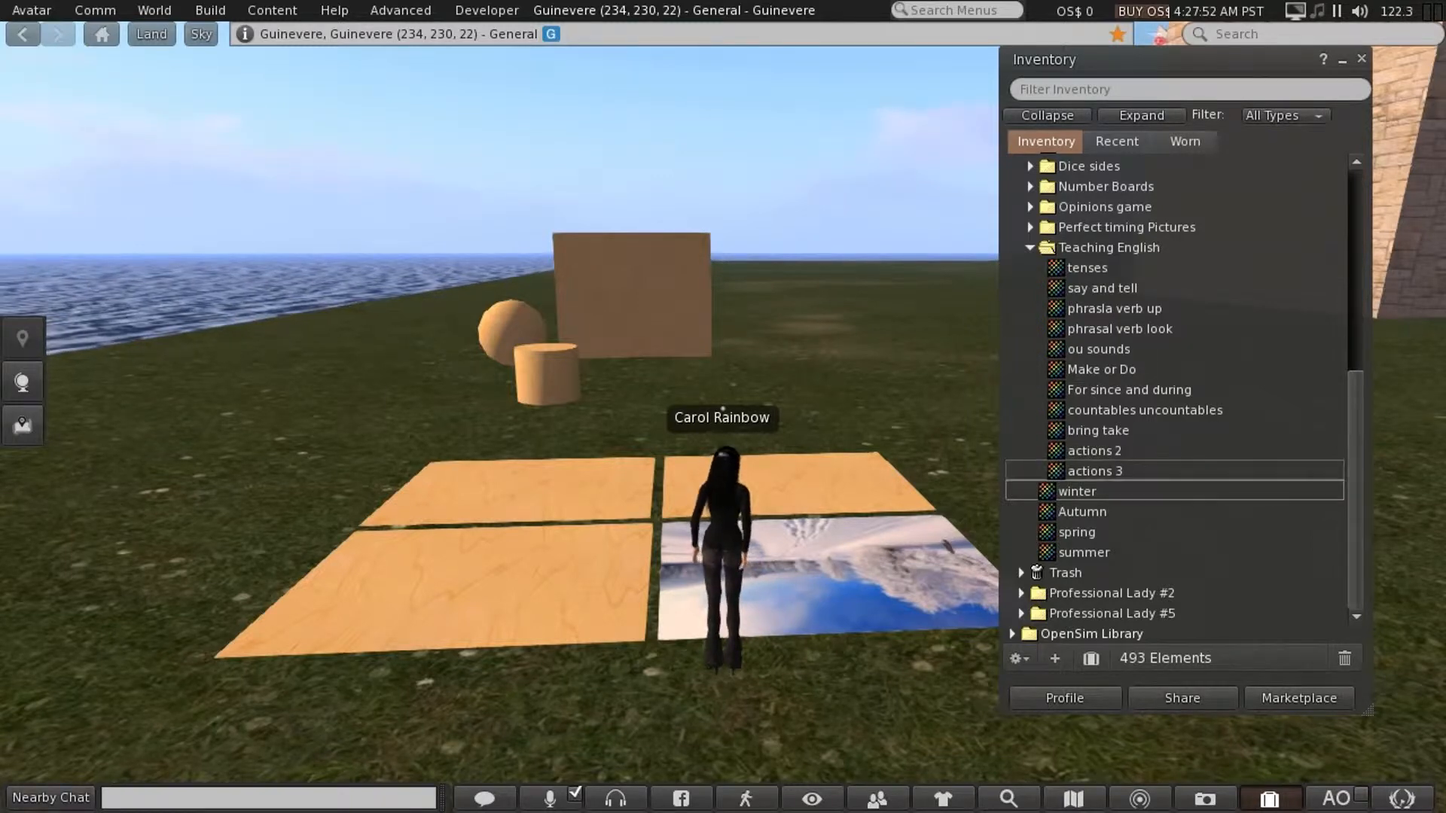
left_click_drag(1082, 511, 866, 482)
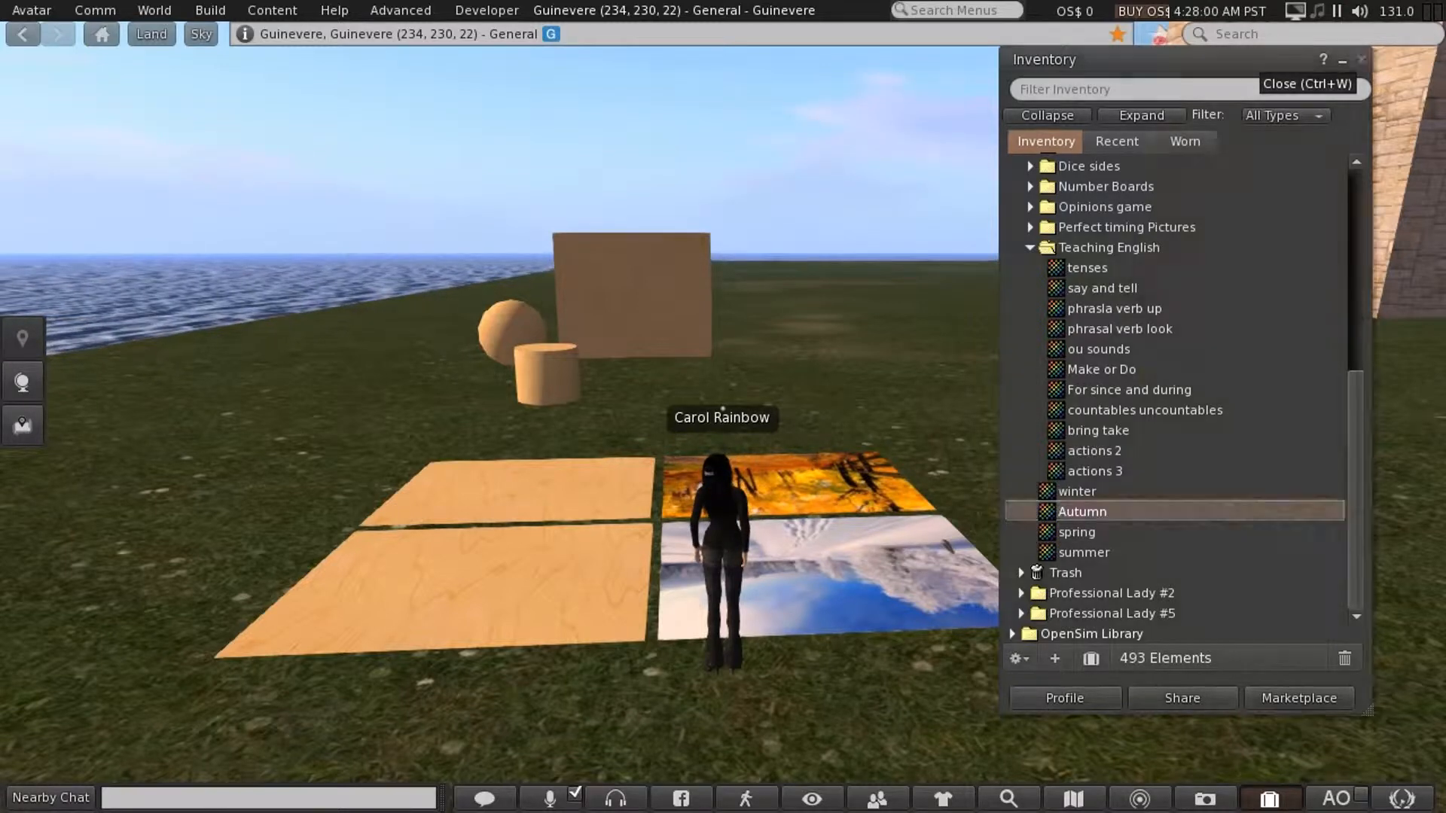
left_click(1361, 58)
Apply the spring texture from the Textures folder to the near-left ground board.
right_click(497, 549)
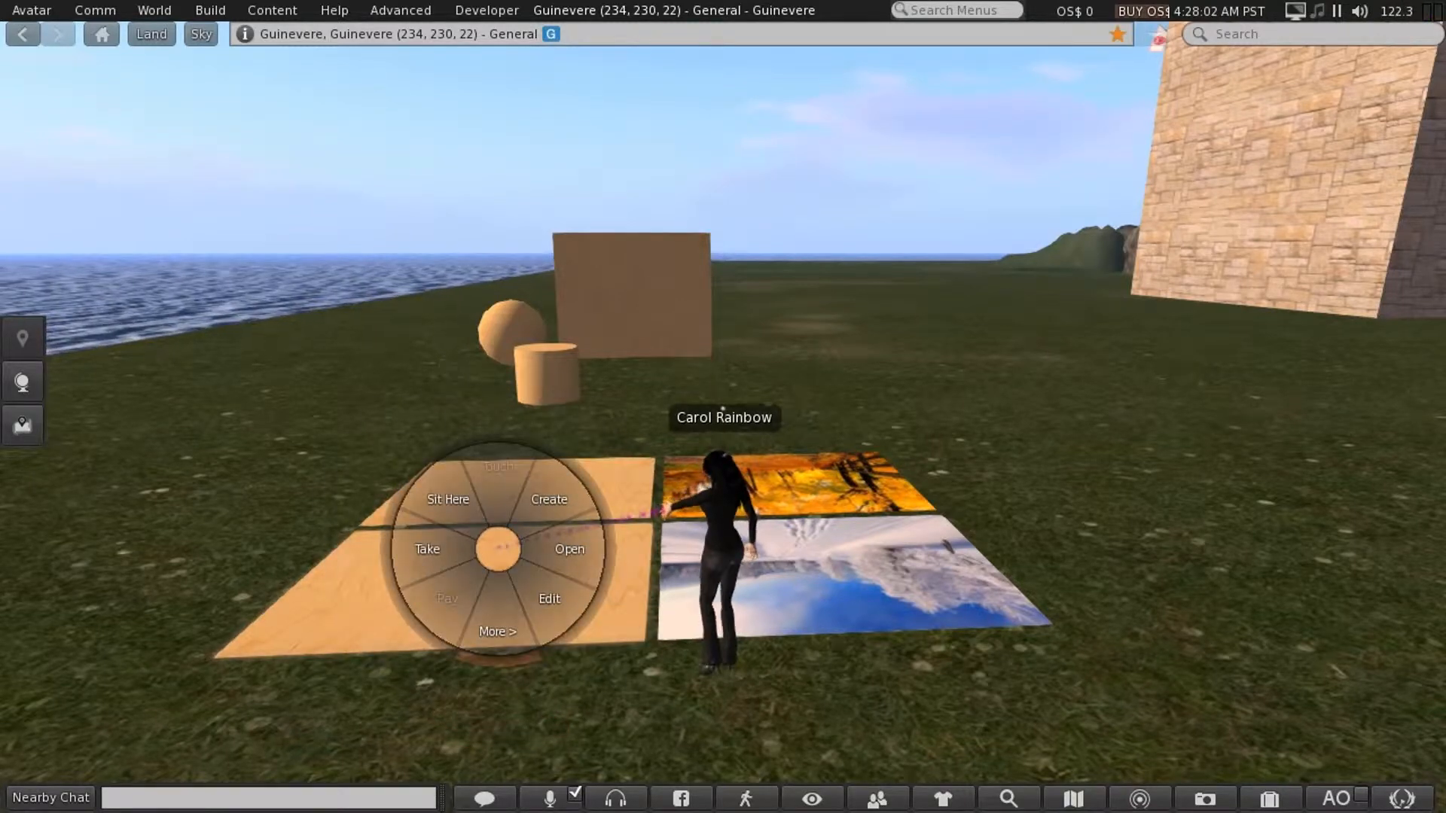
left_click(544, 597)
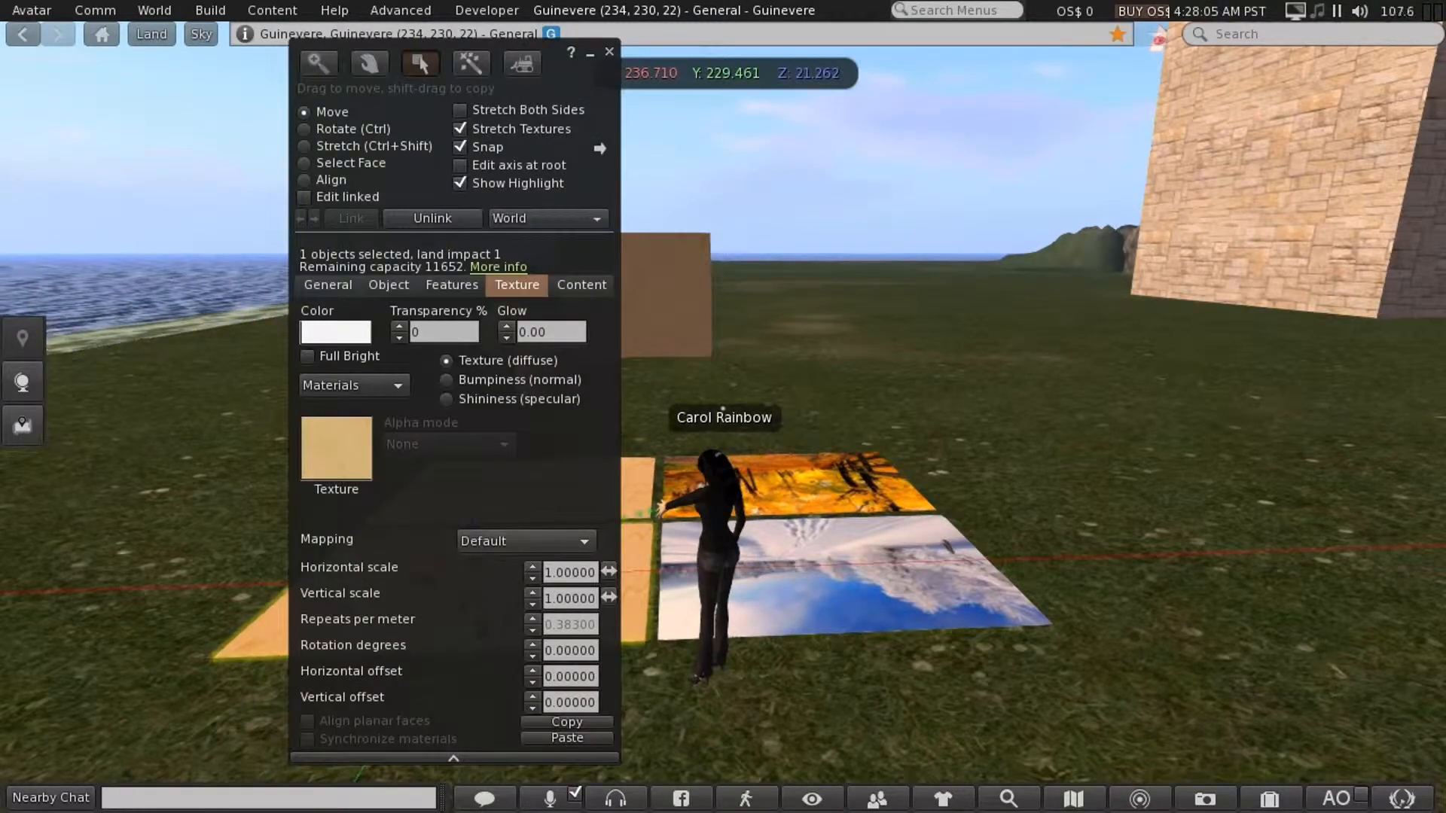
left_click(336, 447)
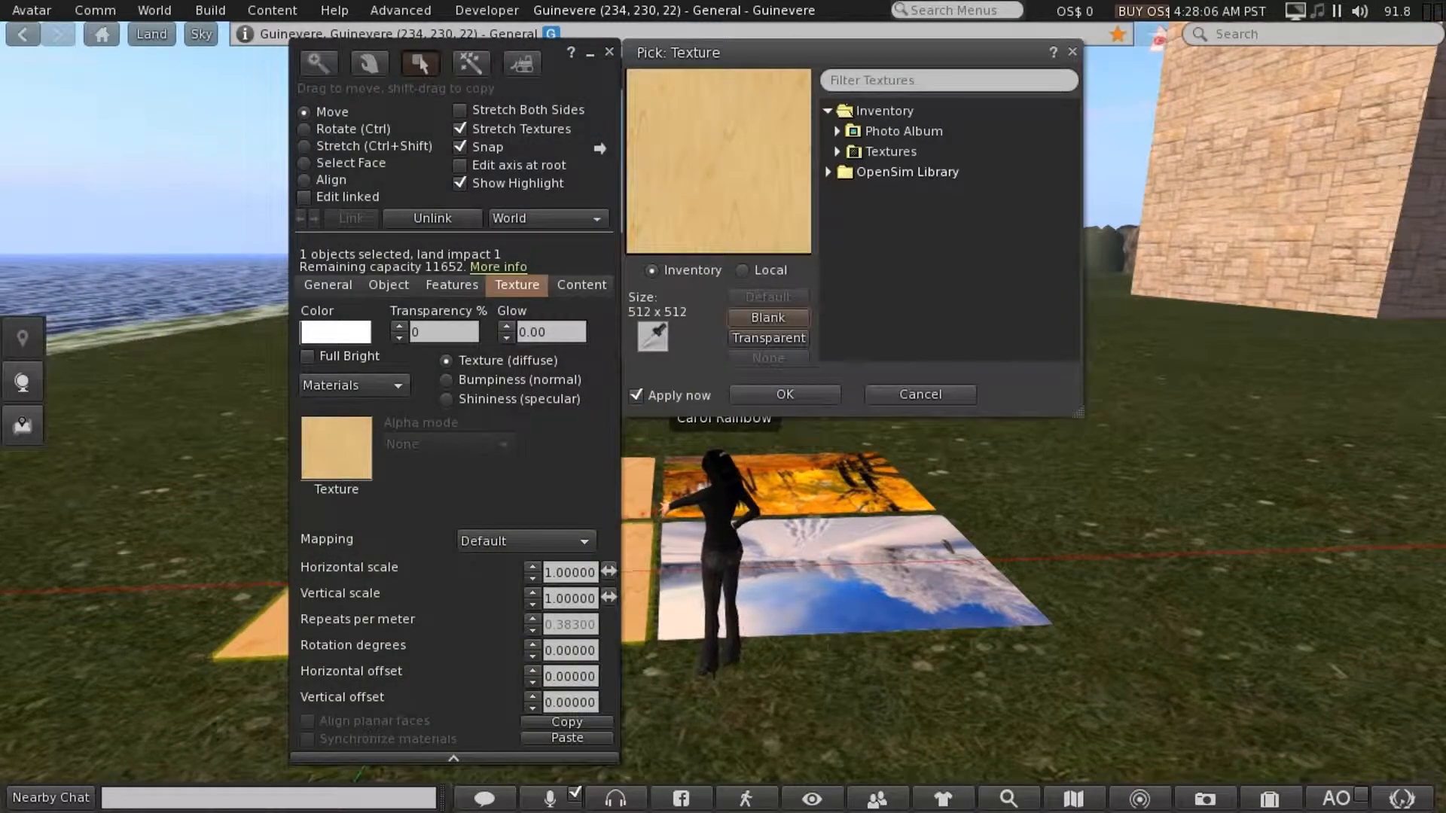
left_click(843, 155)
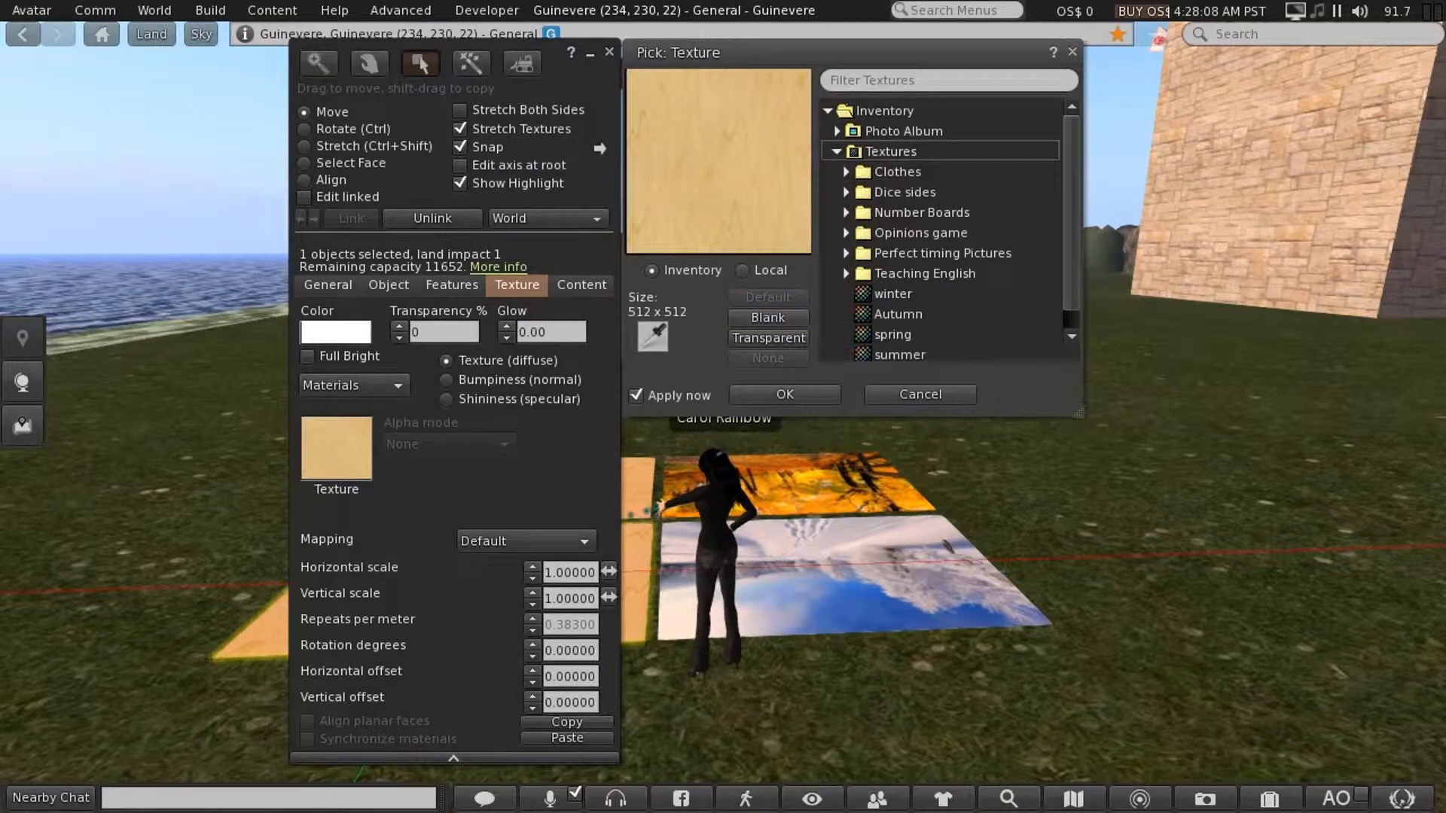
left_click(893, 335)
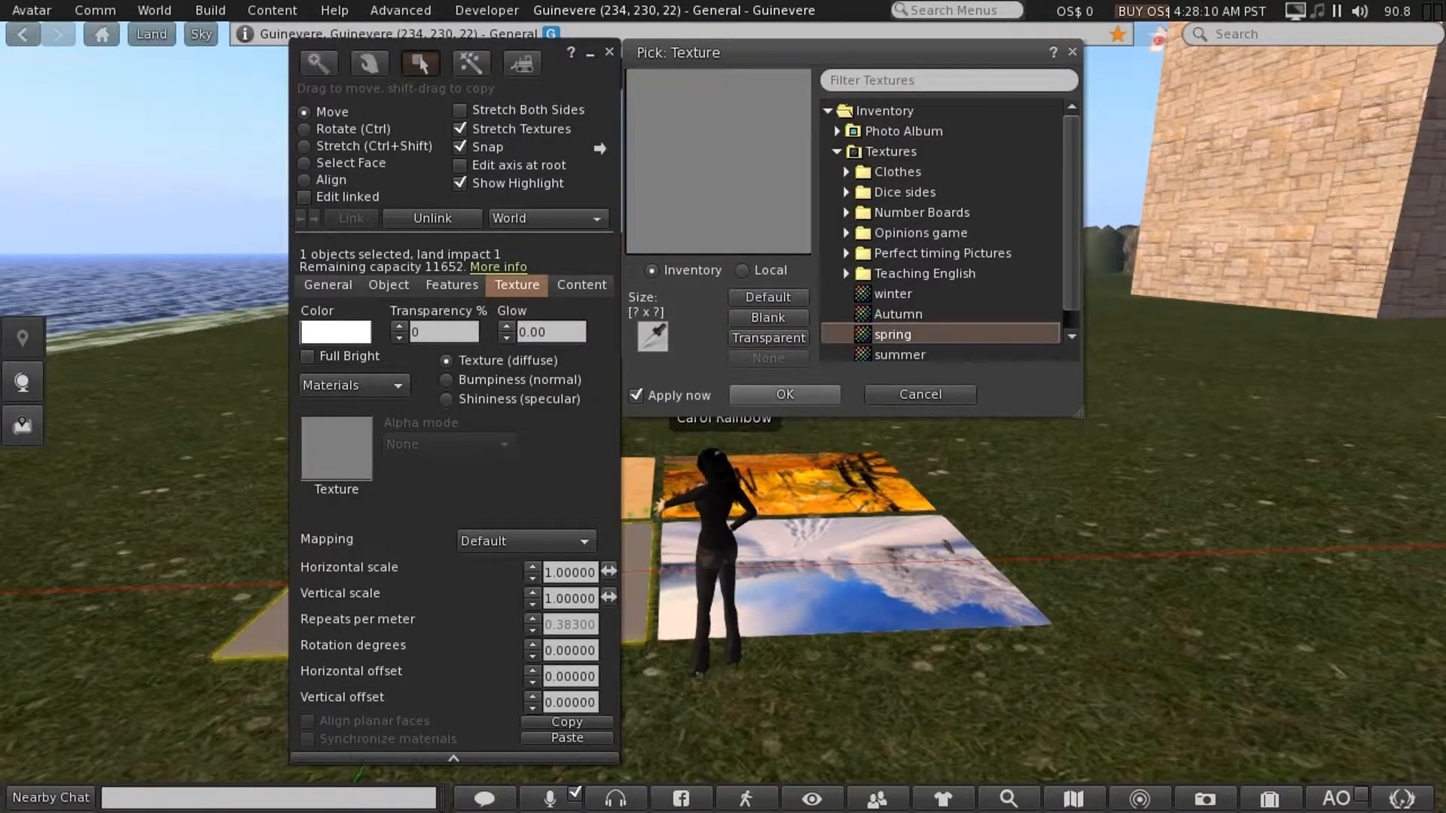
left_click(784, 395)
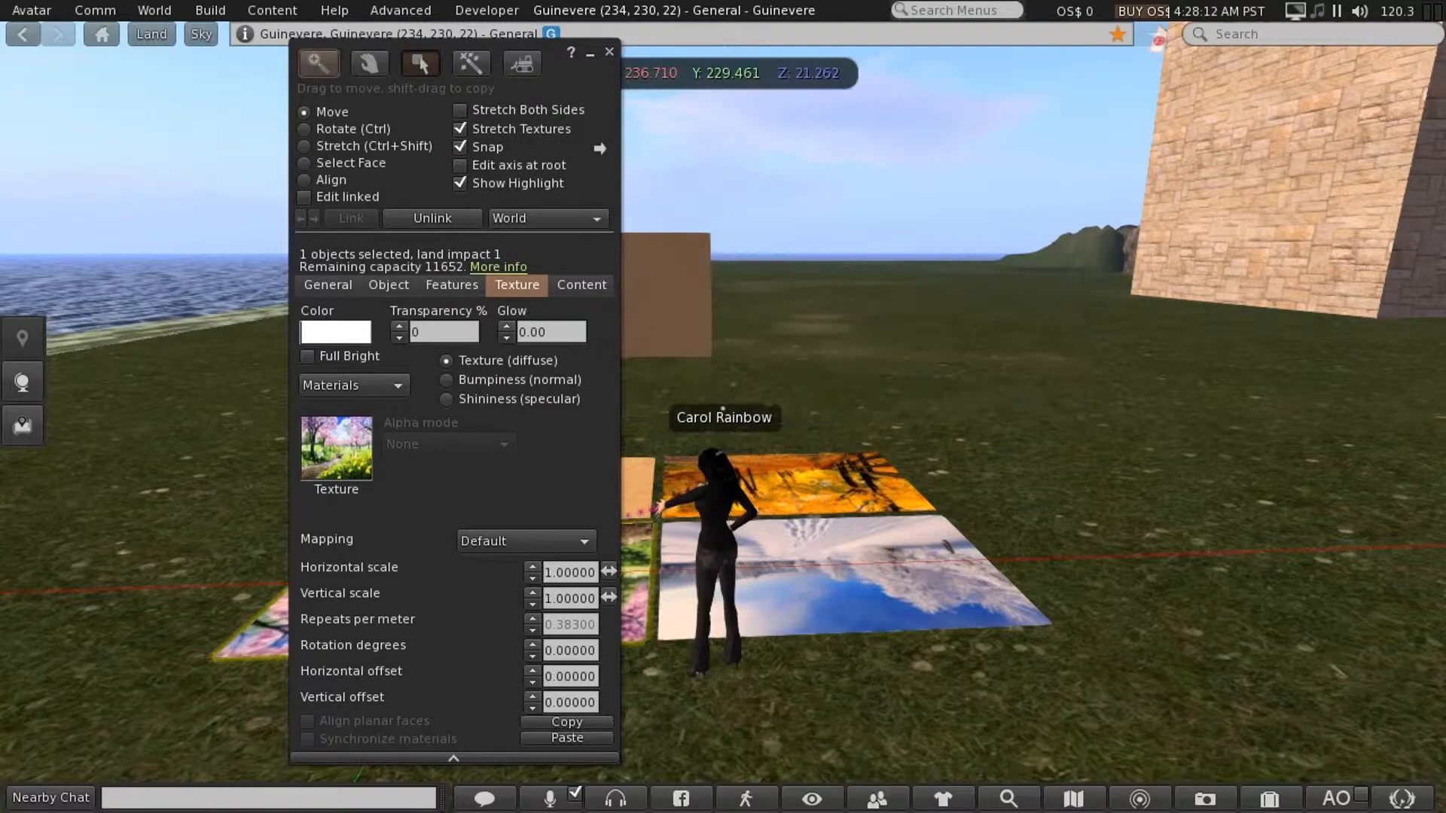
Apply the summer texture to the remaining plain board at the far left, and close the object editor.
left_click_drag(553, 63, 1139, 173)
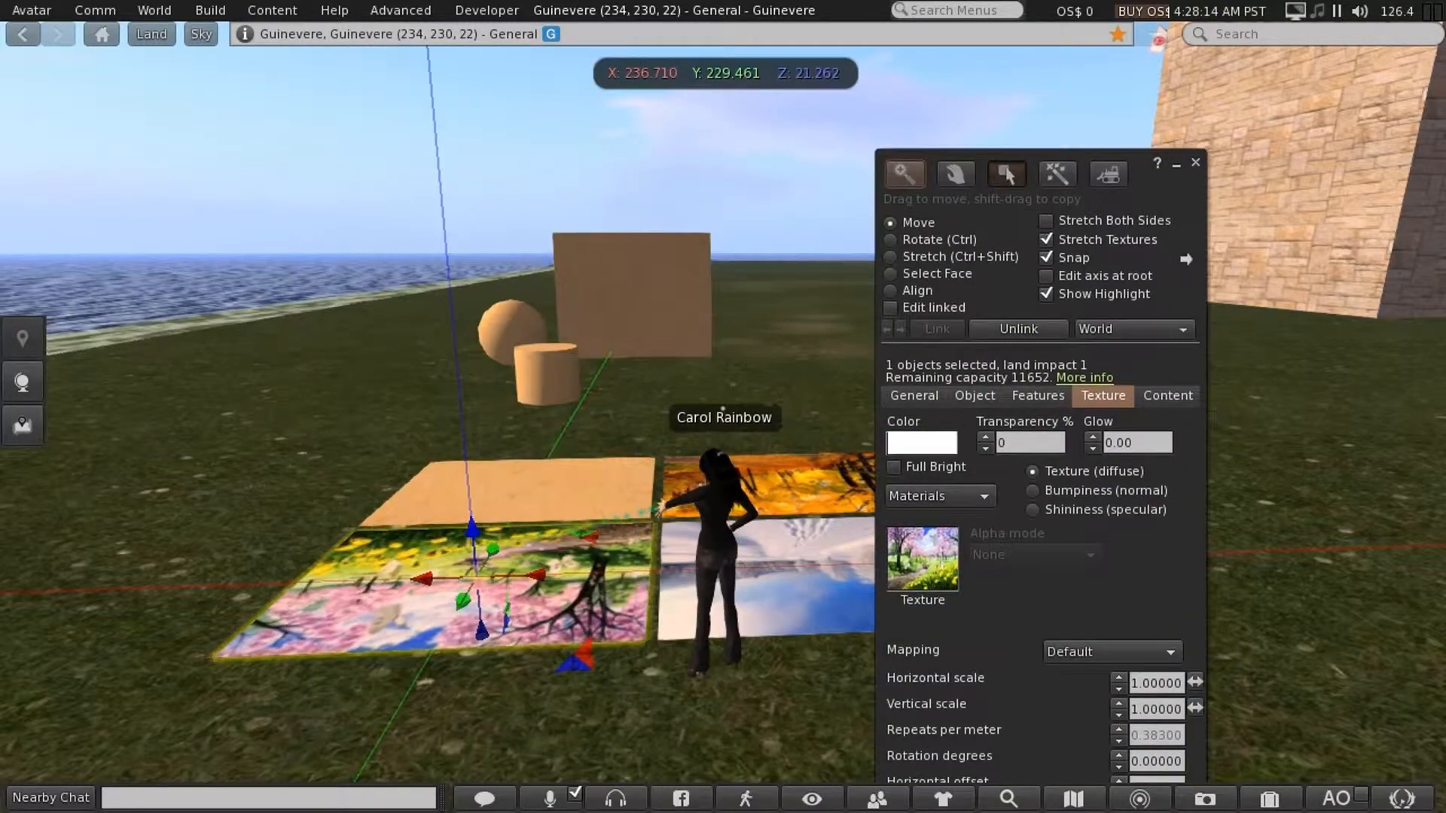
left_click(632, 511)
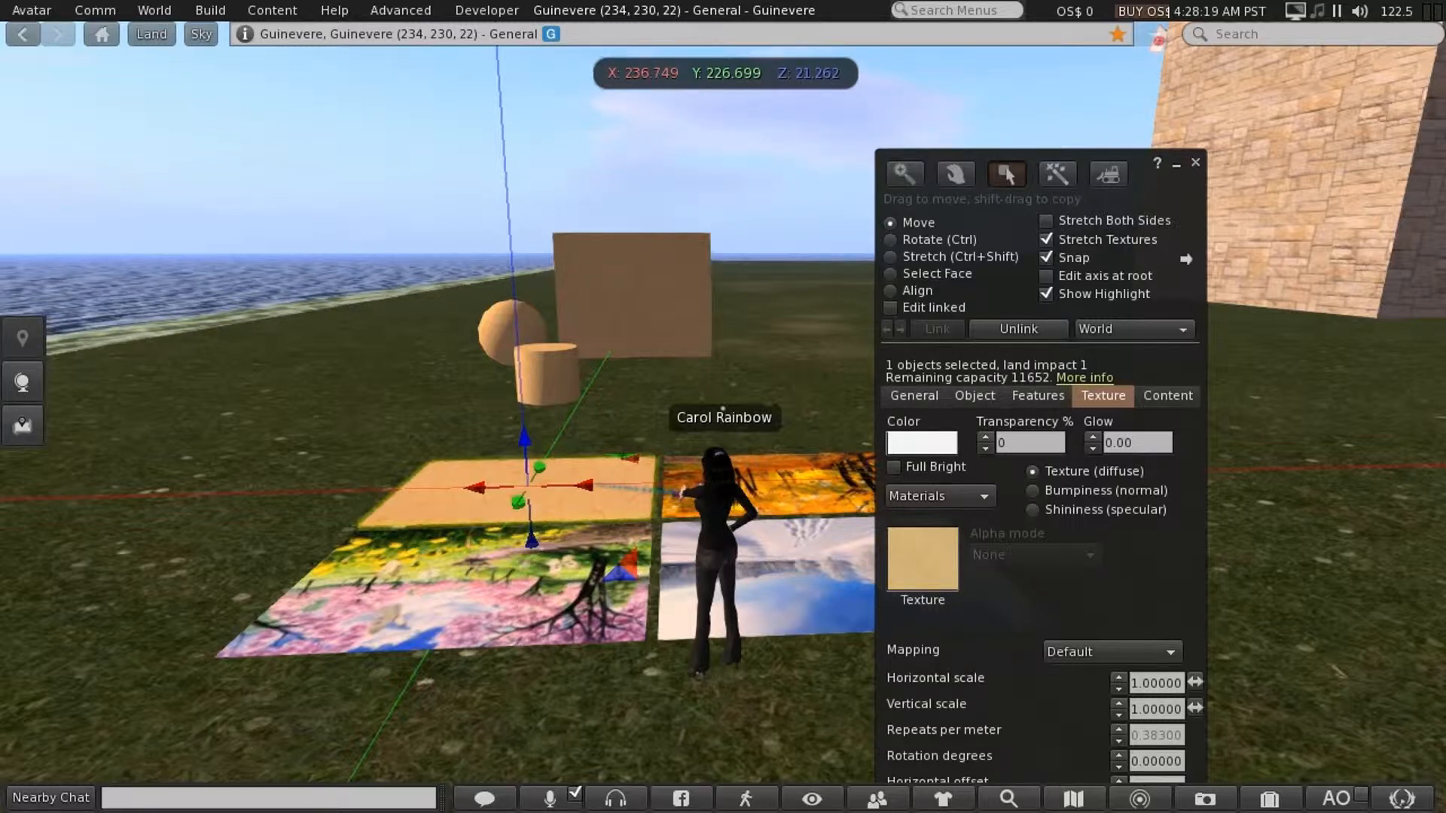
left_click(923, 558)
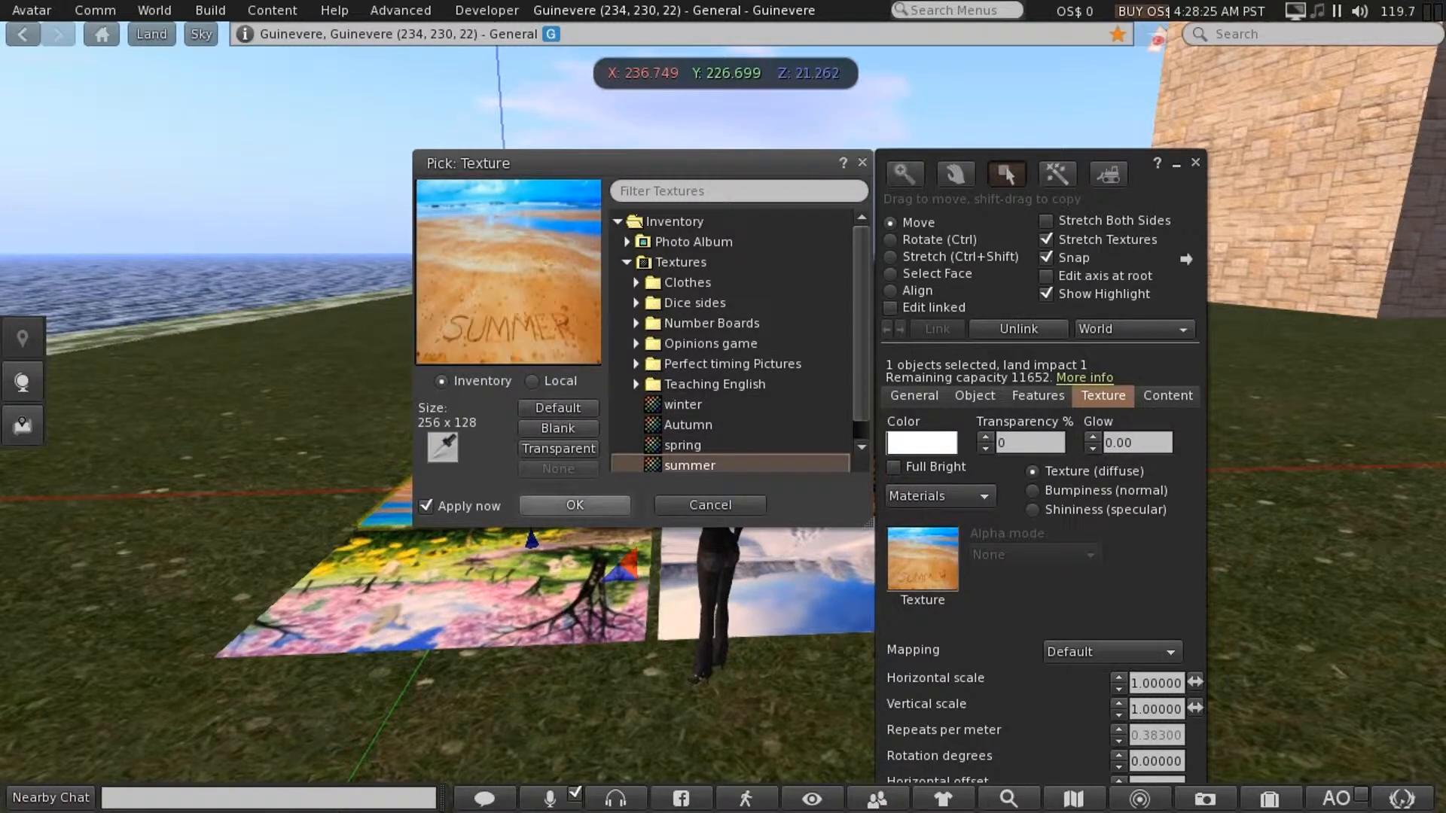
left_click(575, 505)
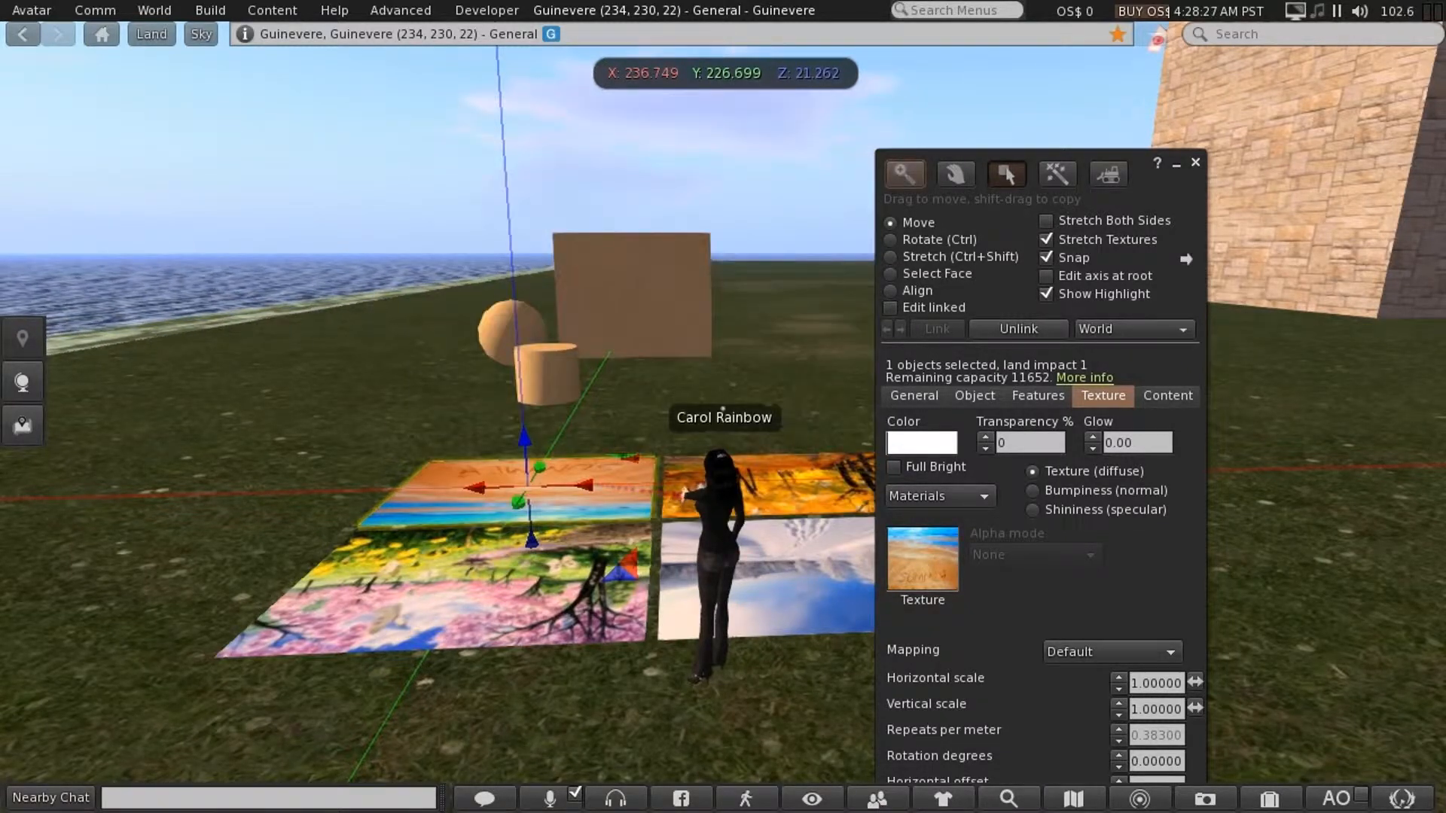
left_click(1195, 162)
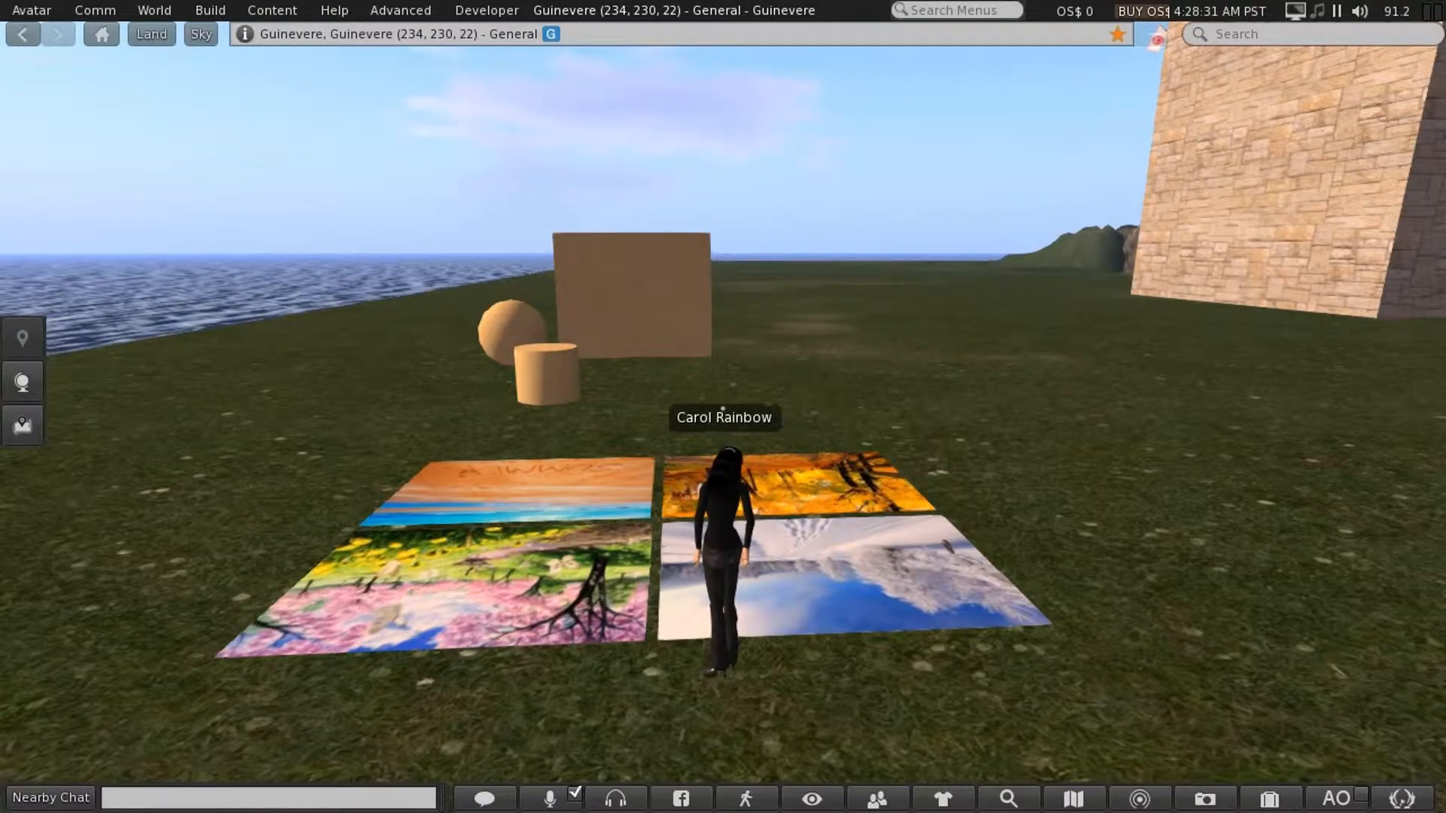
Walk the avatar around to the far side of the four season boards and turn until all four are in view.
key("Right")
key("Up")
key("Left")
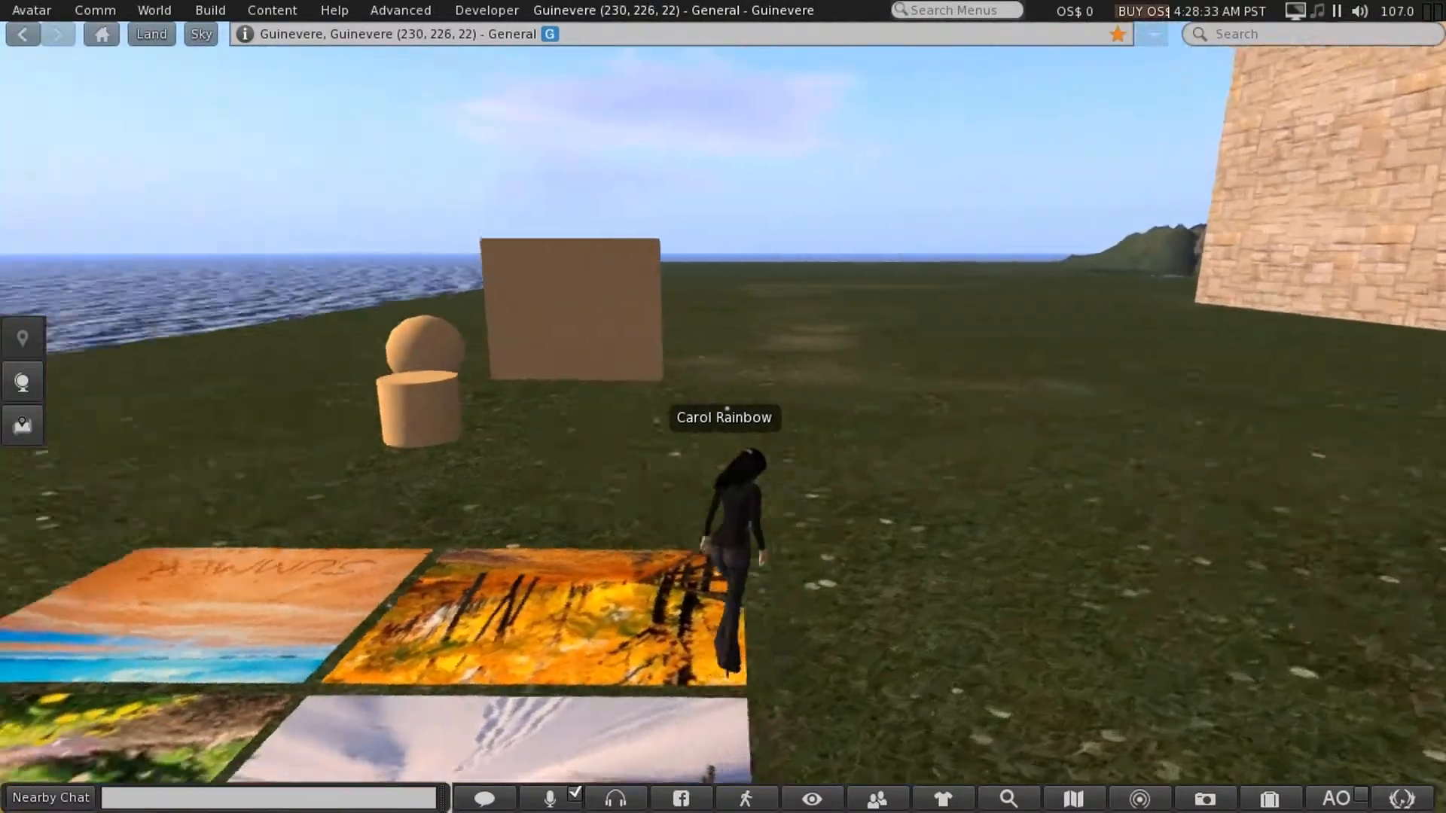
key("Up")
key("Left")
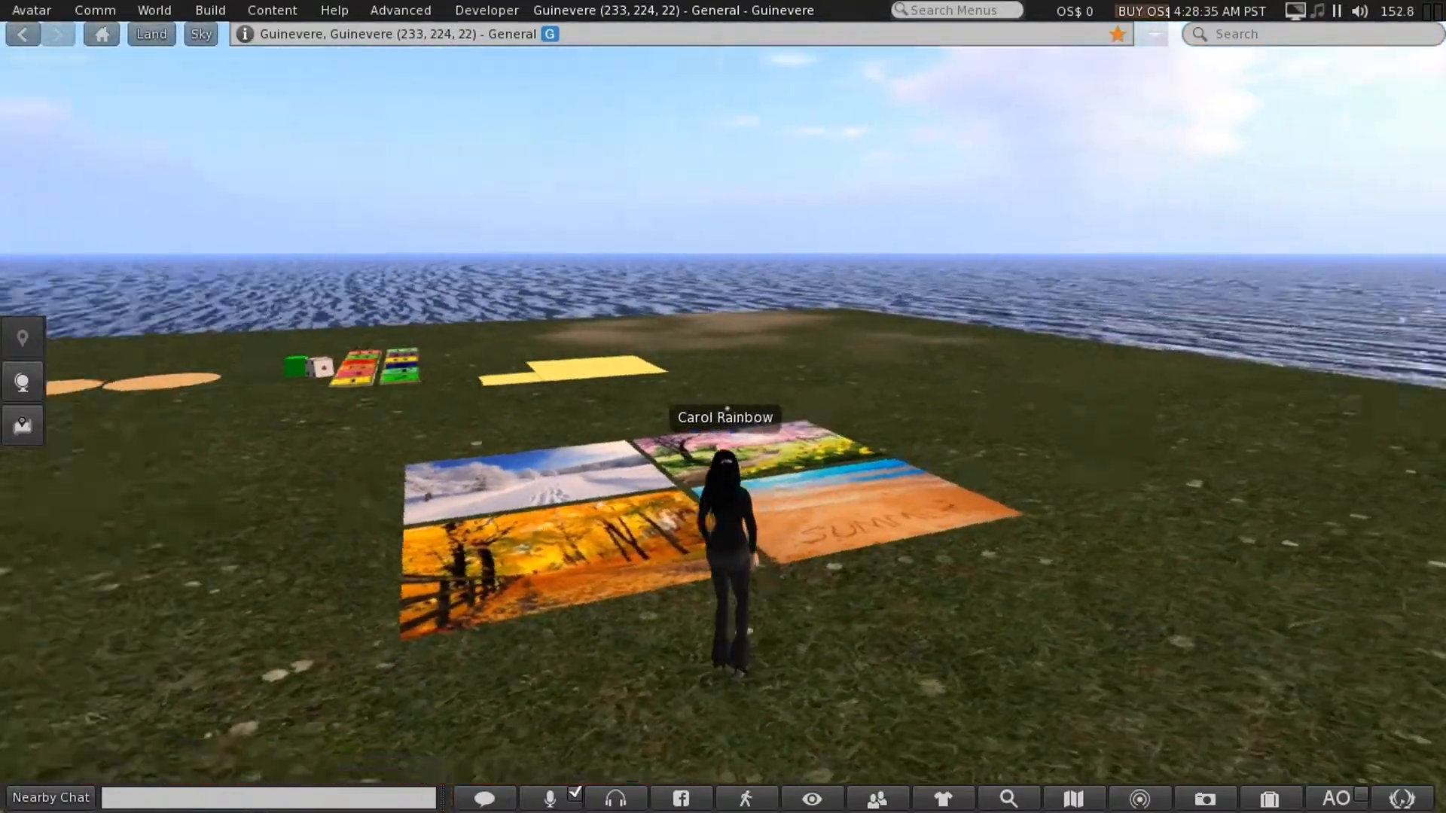
key("Left")
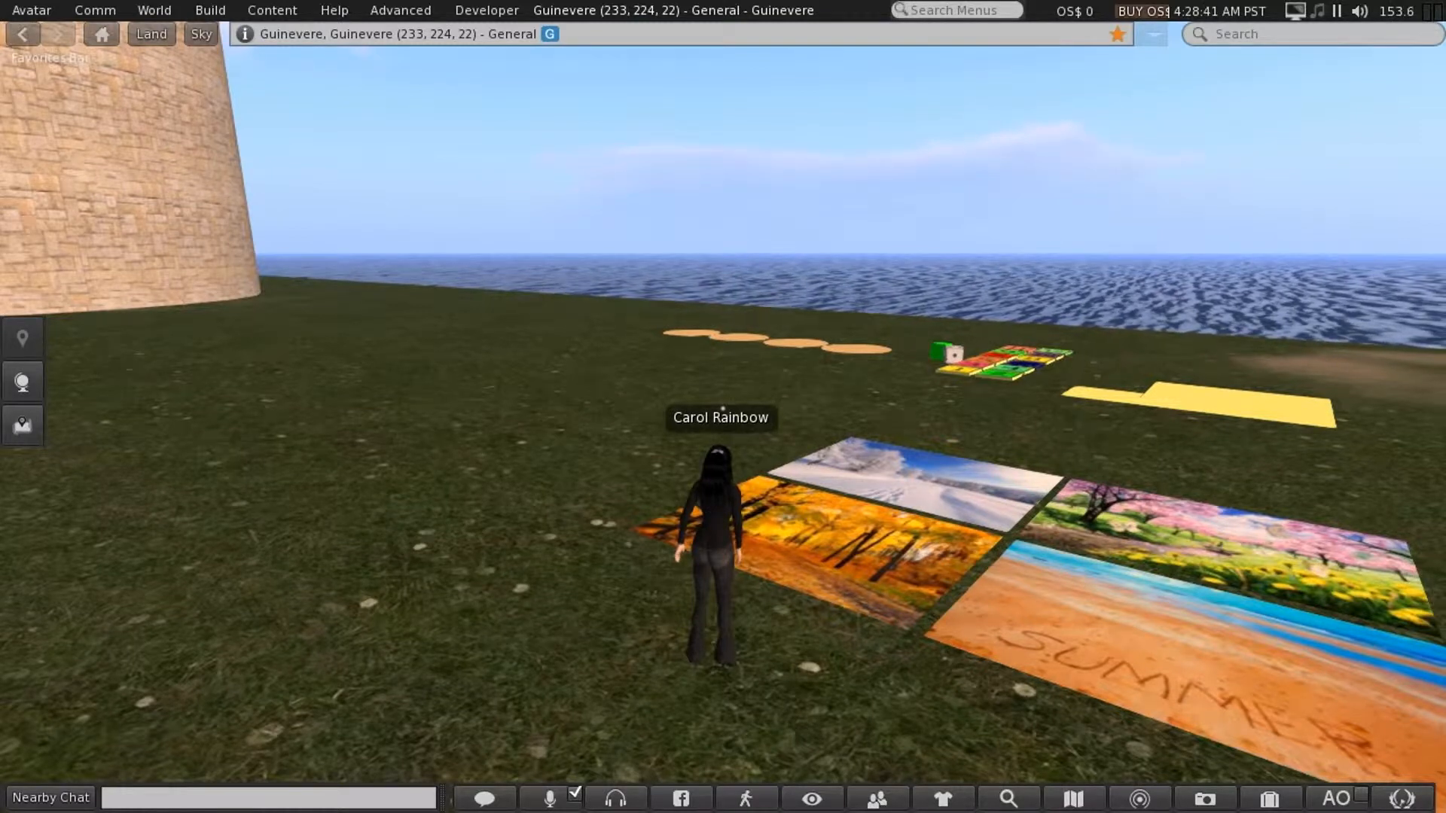
Name the board with the snowy winter picture "Winter board".
right_click(937, 482)
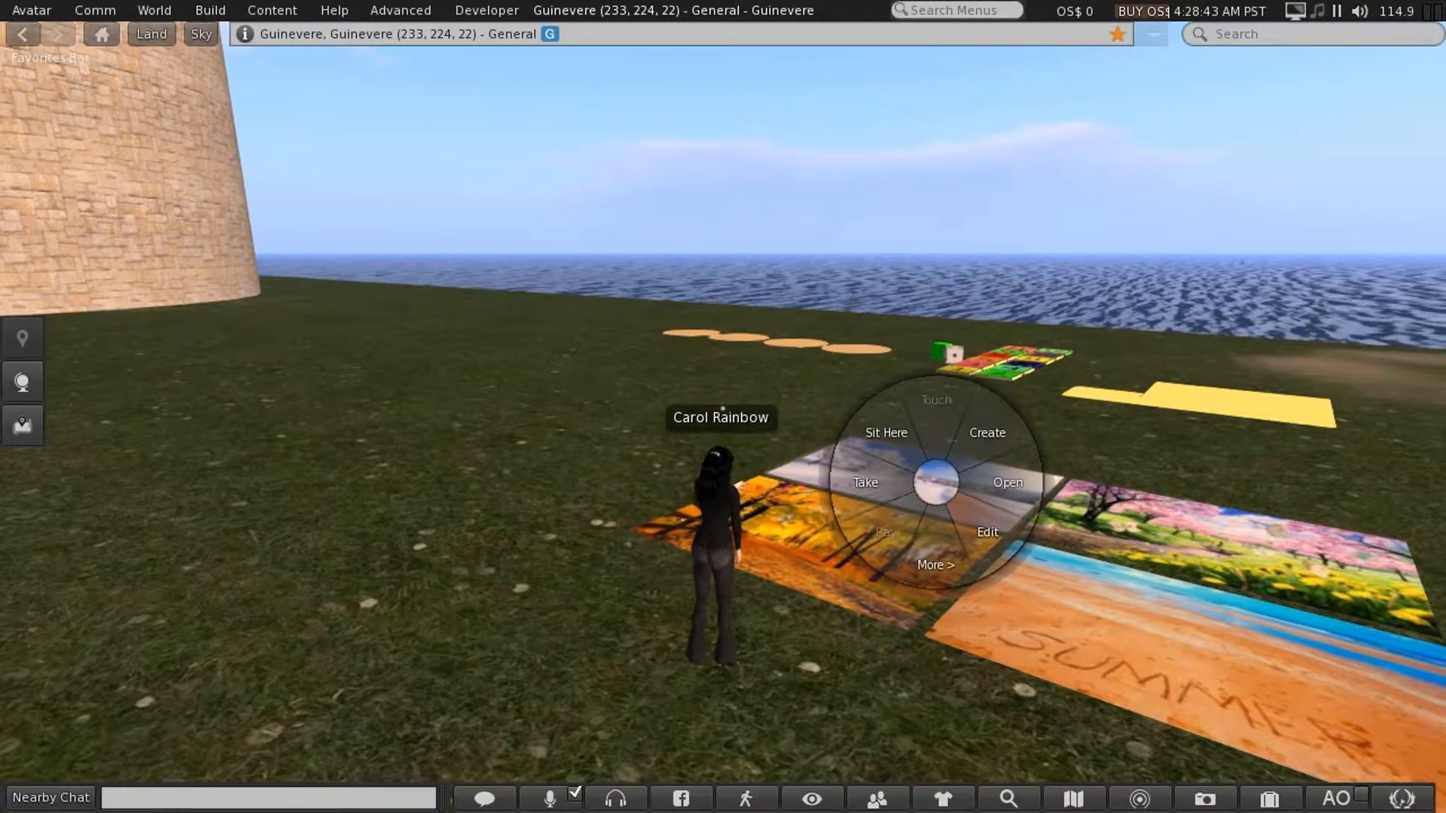
left_click(988, 532)
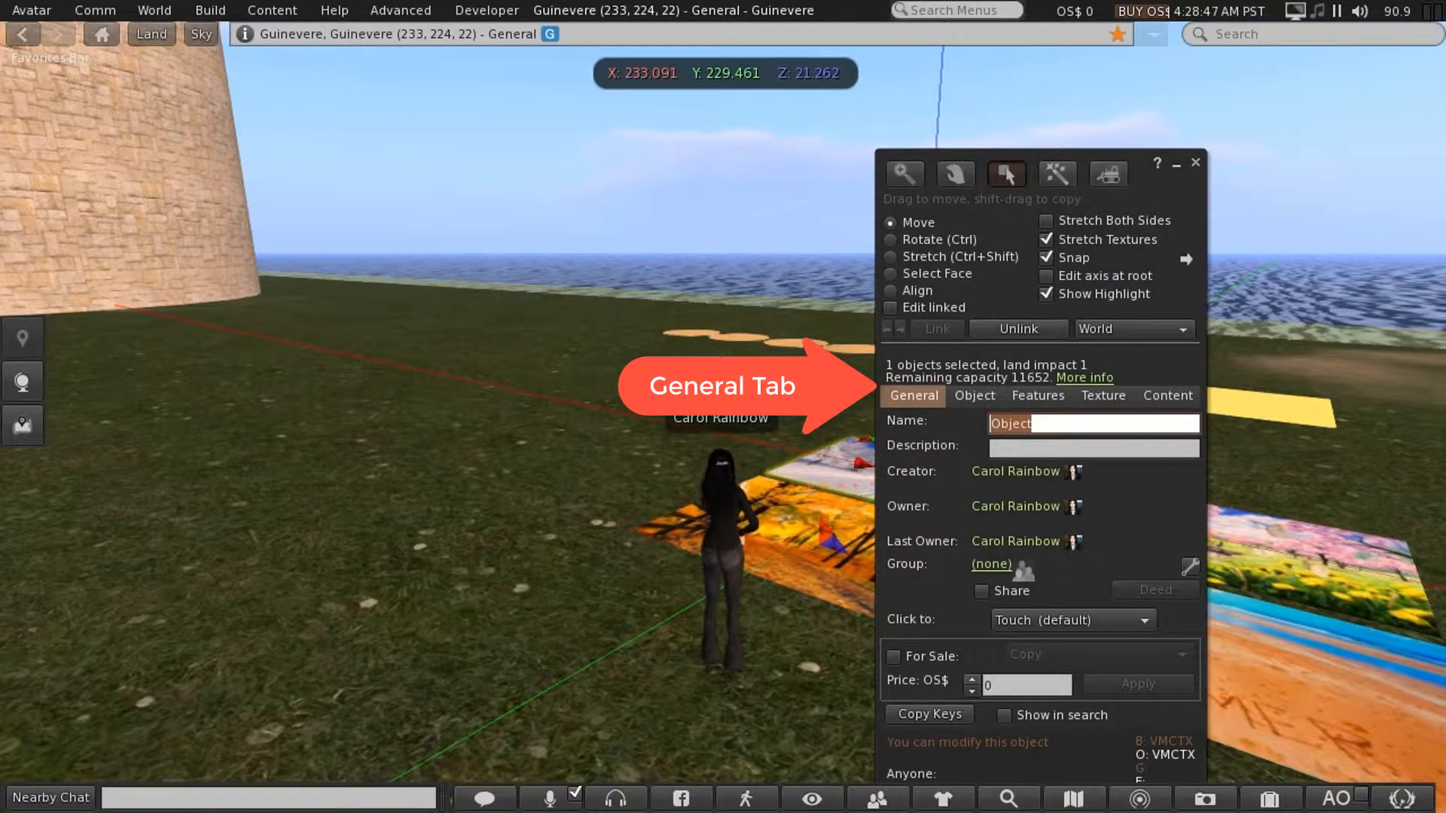
left_click_drag(1138, 162, 1310, 201)
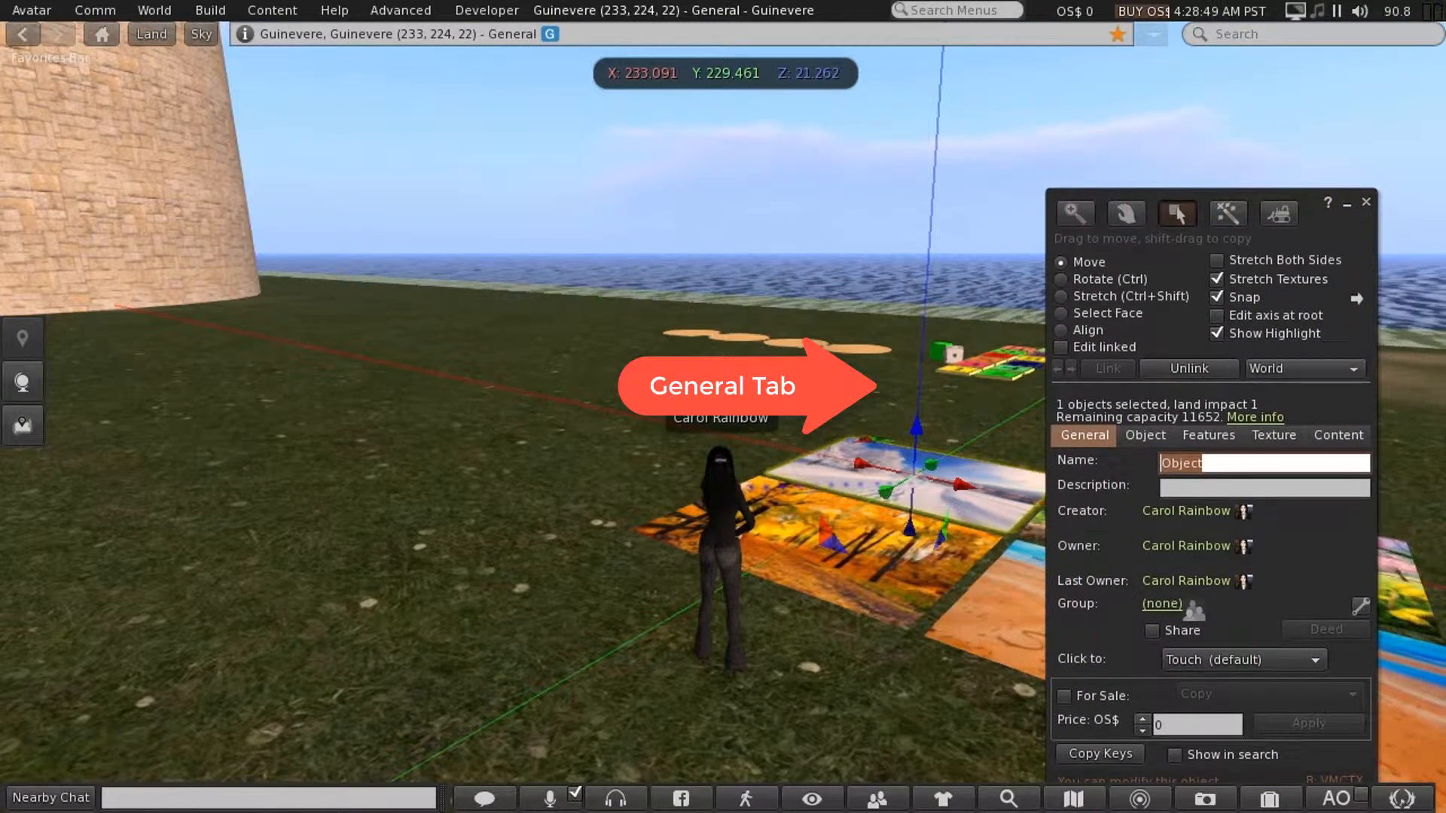
type("Win")
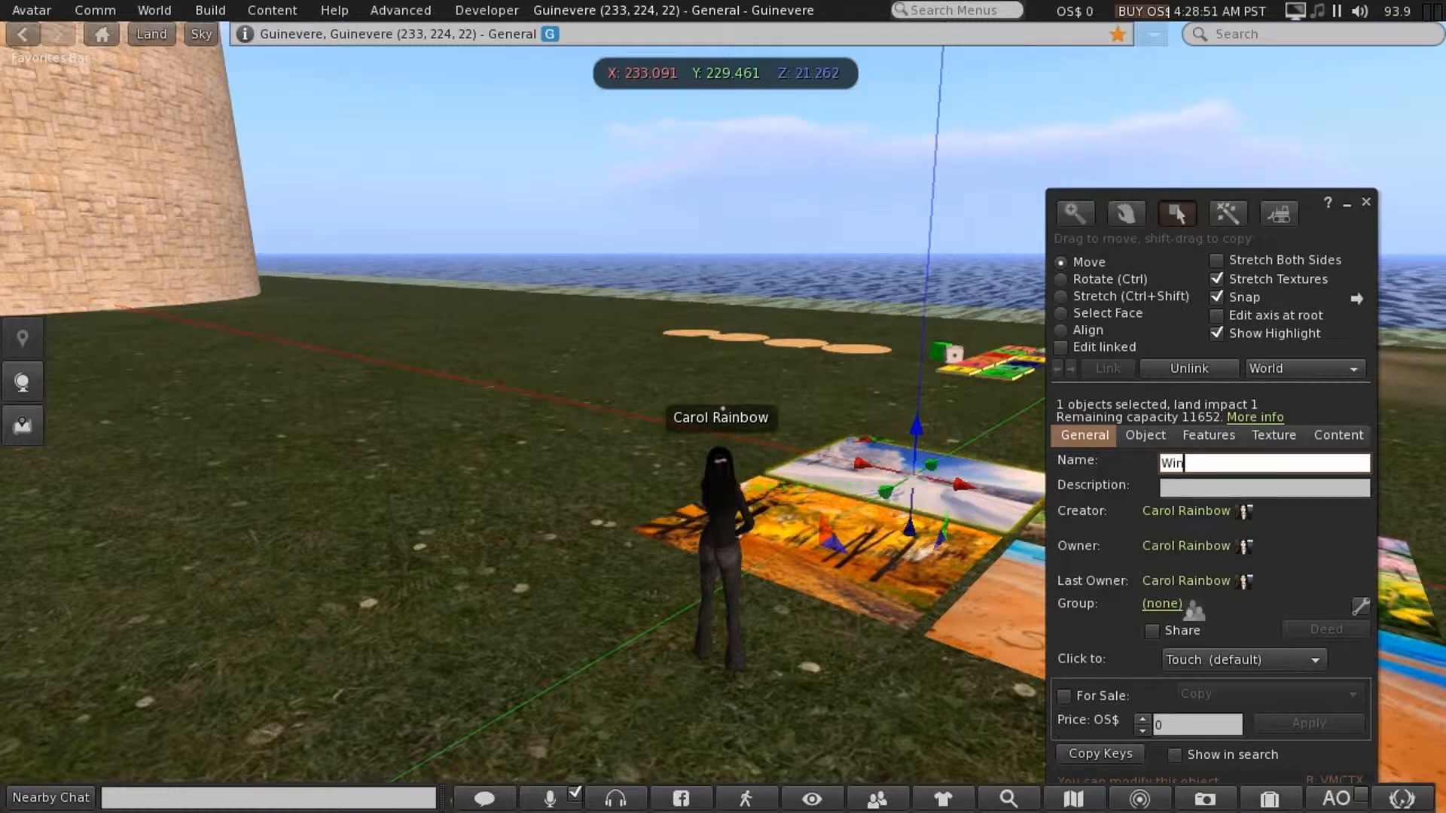
type("ter board")
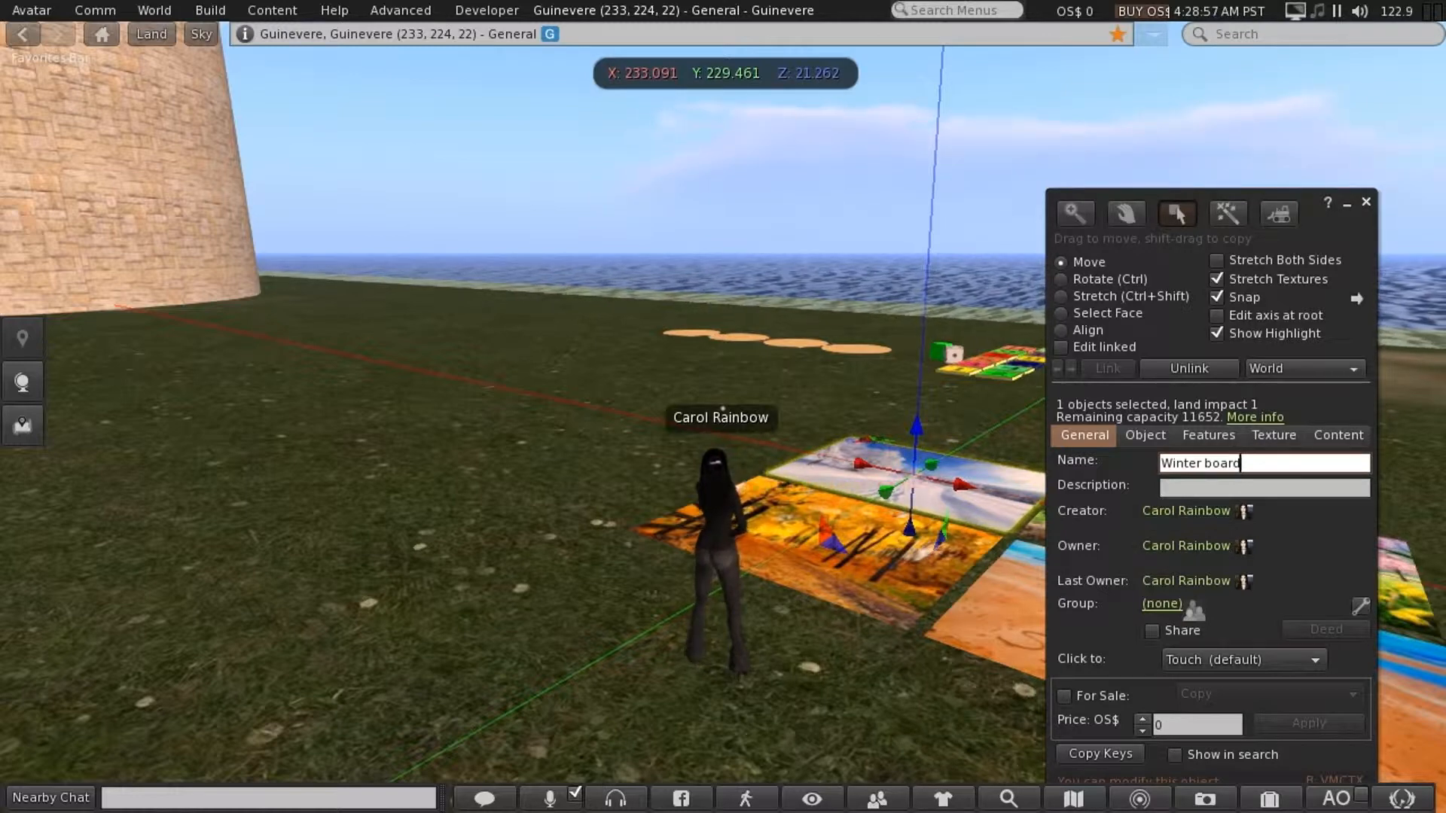
left_click(1365, 202)
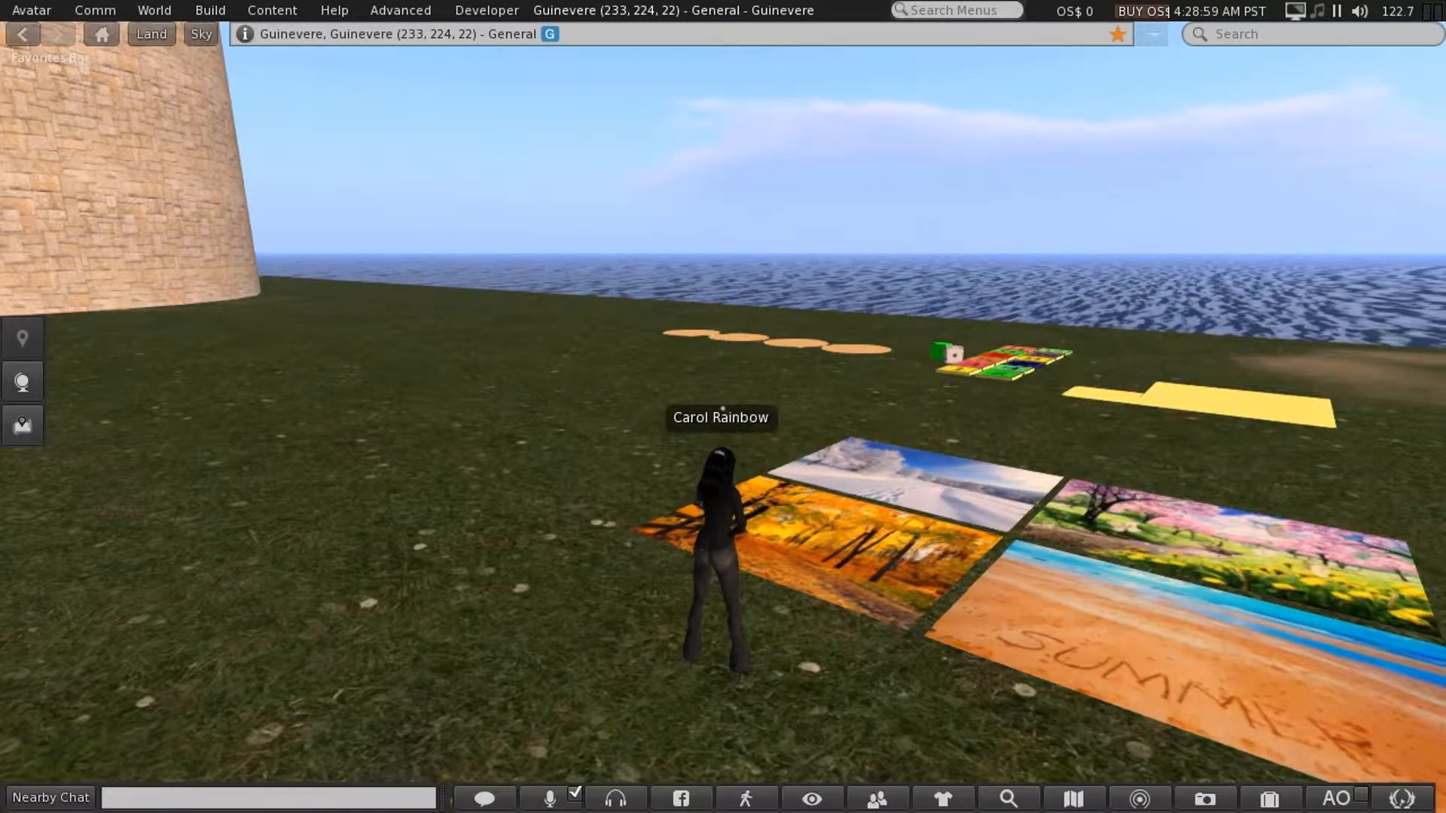
Name the board with the spring blossom picture "Spring Board".
right_click(1157, 524)
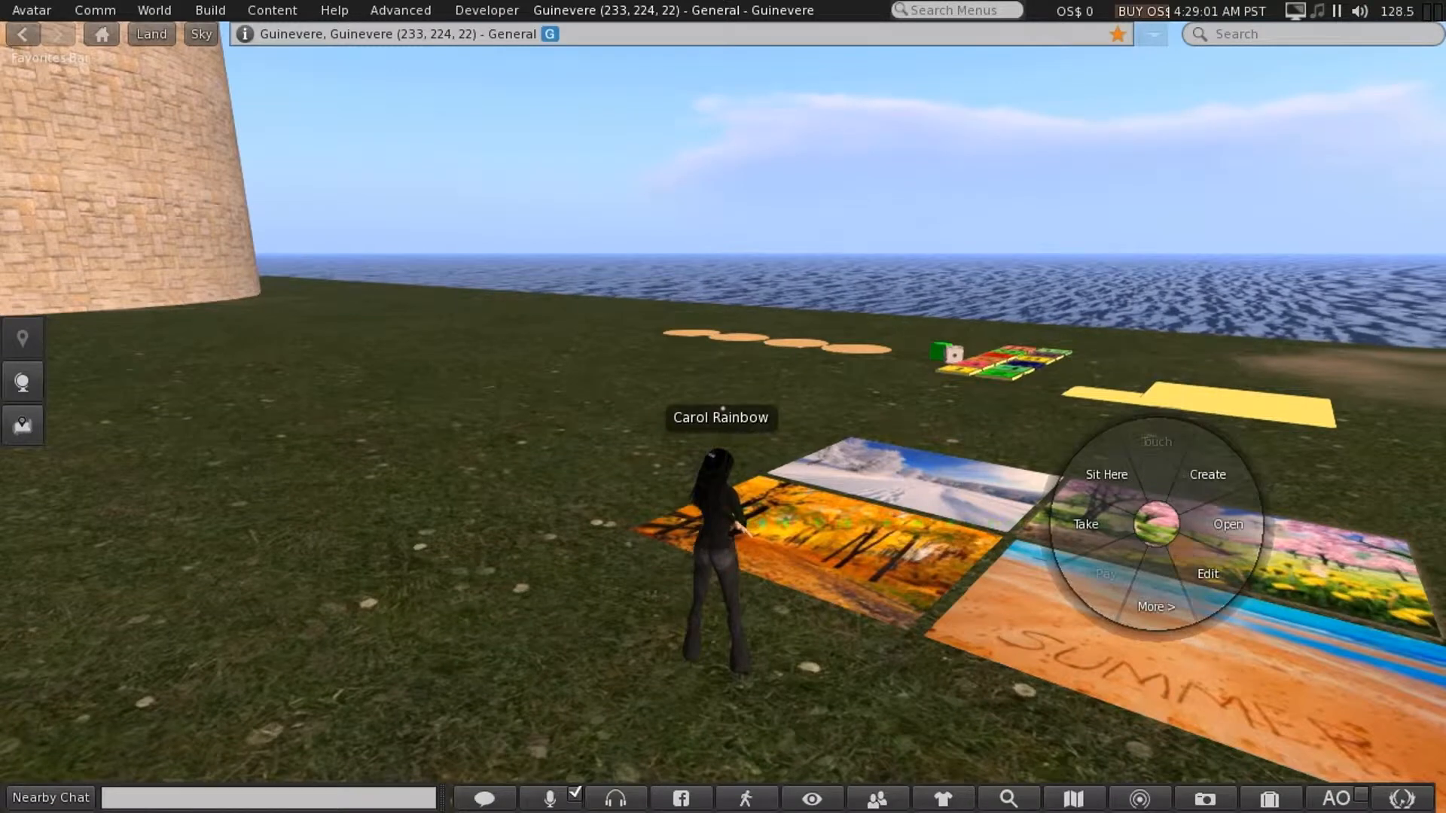
left_click(1208, 574)
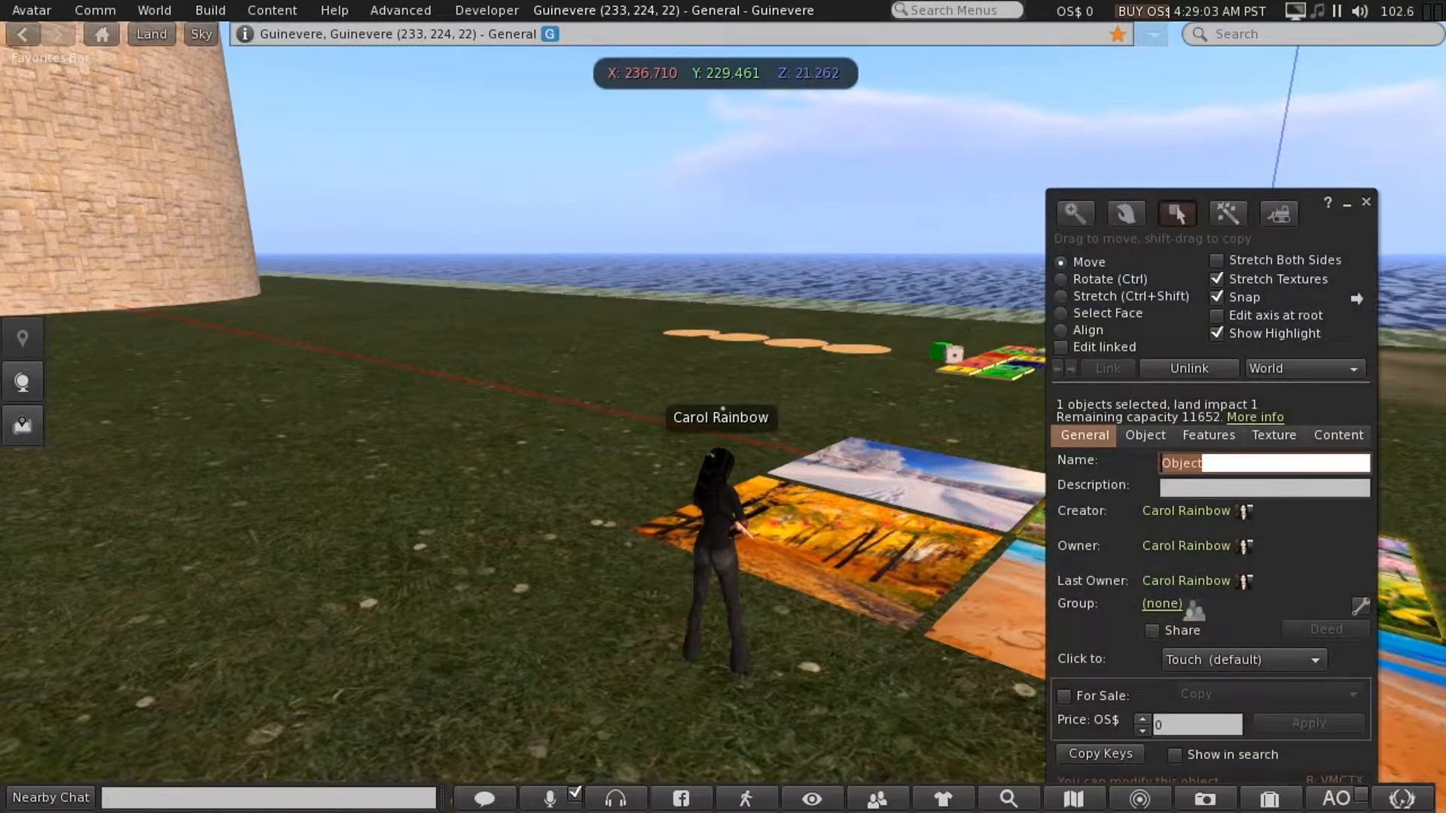
type("Spring")
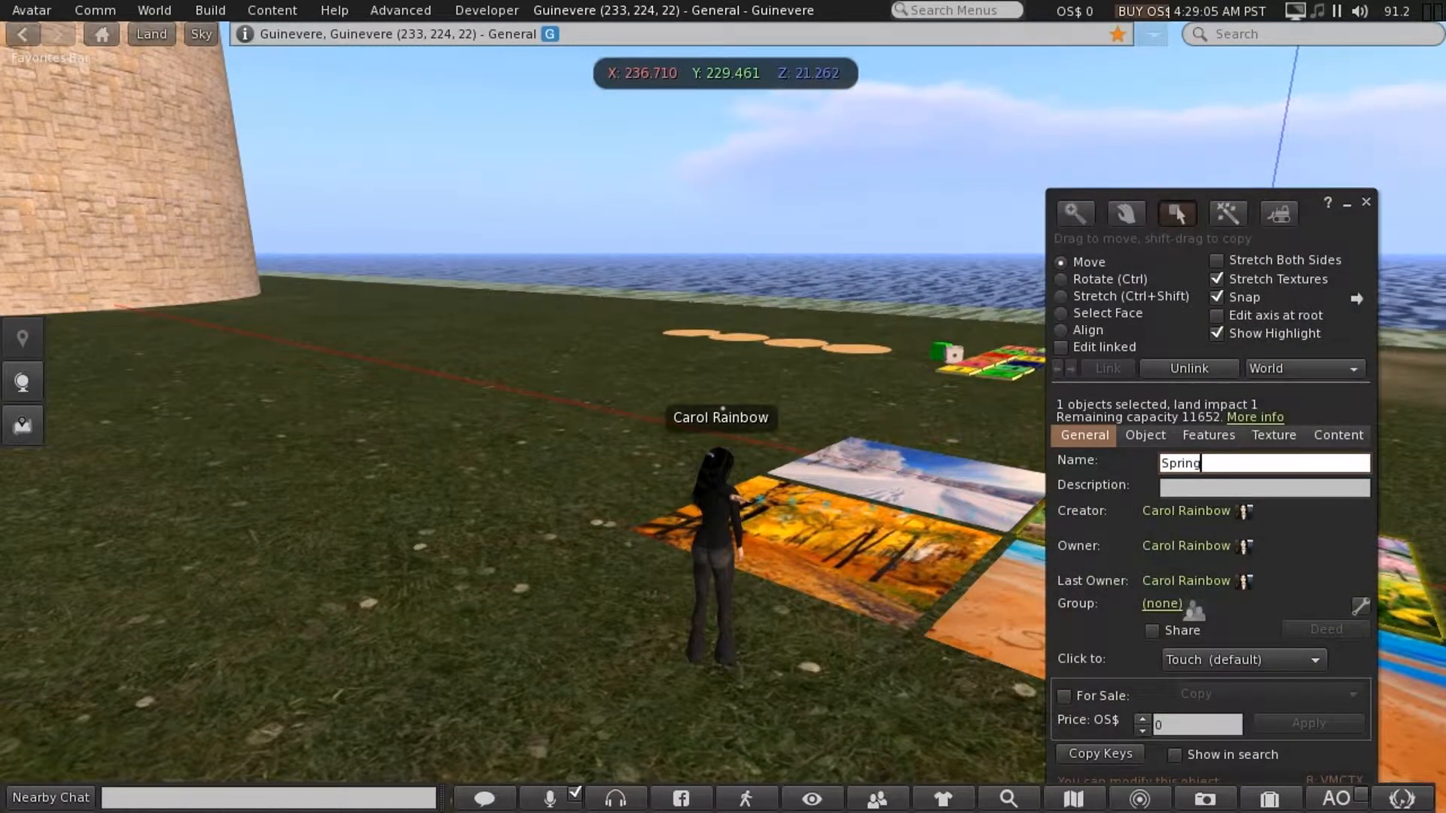
type(" Board")
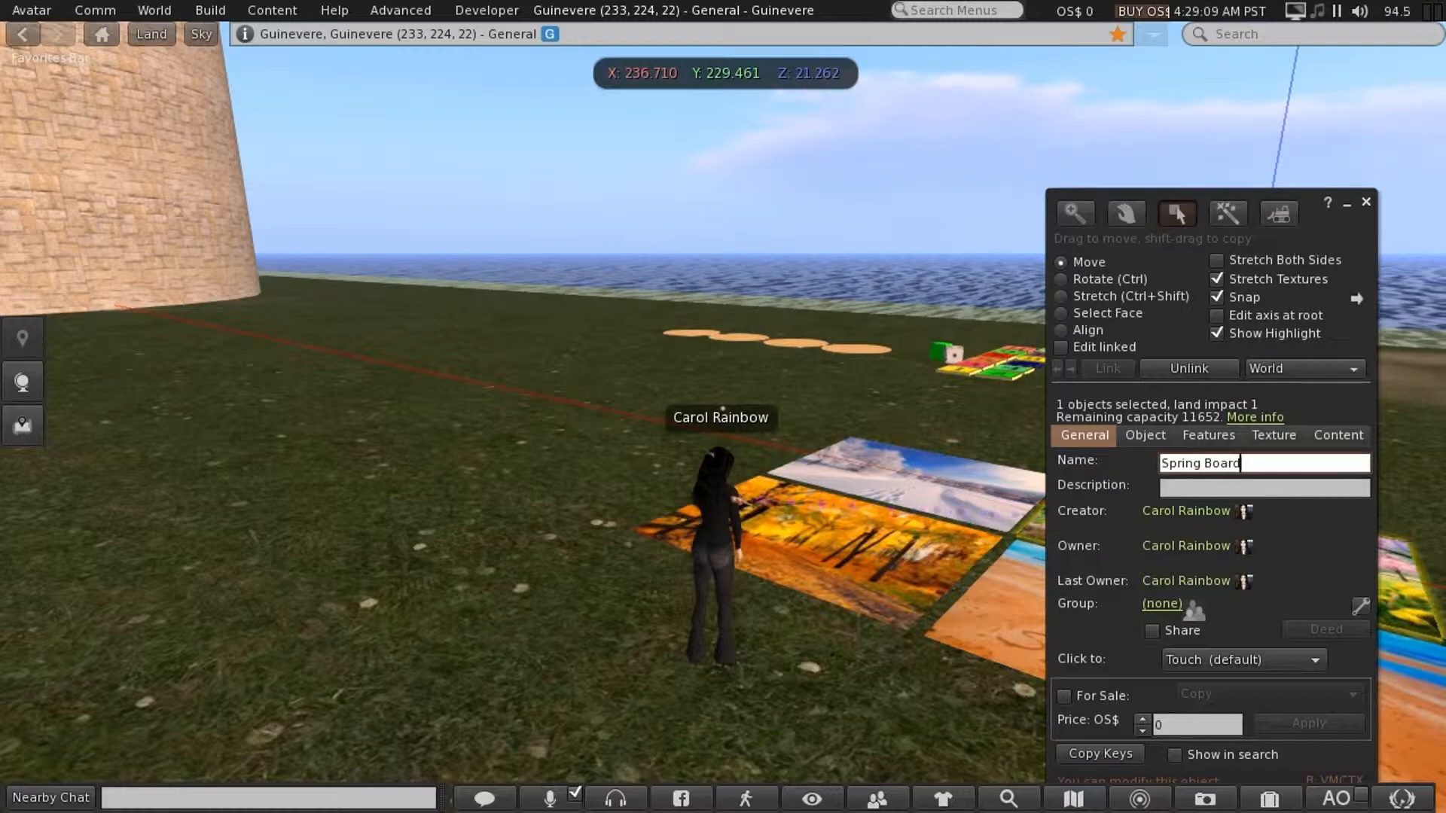
left_click(1366, 202)
Name the board with the orange autumn trees picture "Autumn board" and close the object editor.
right_click(852, 561)
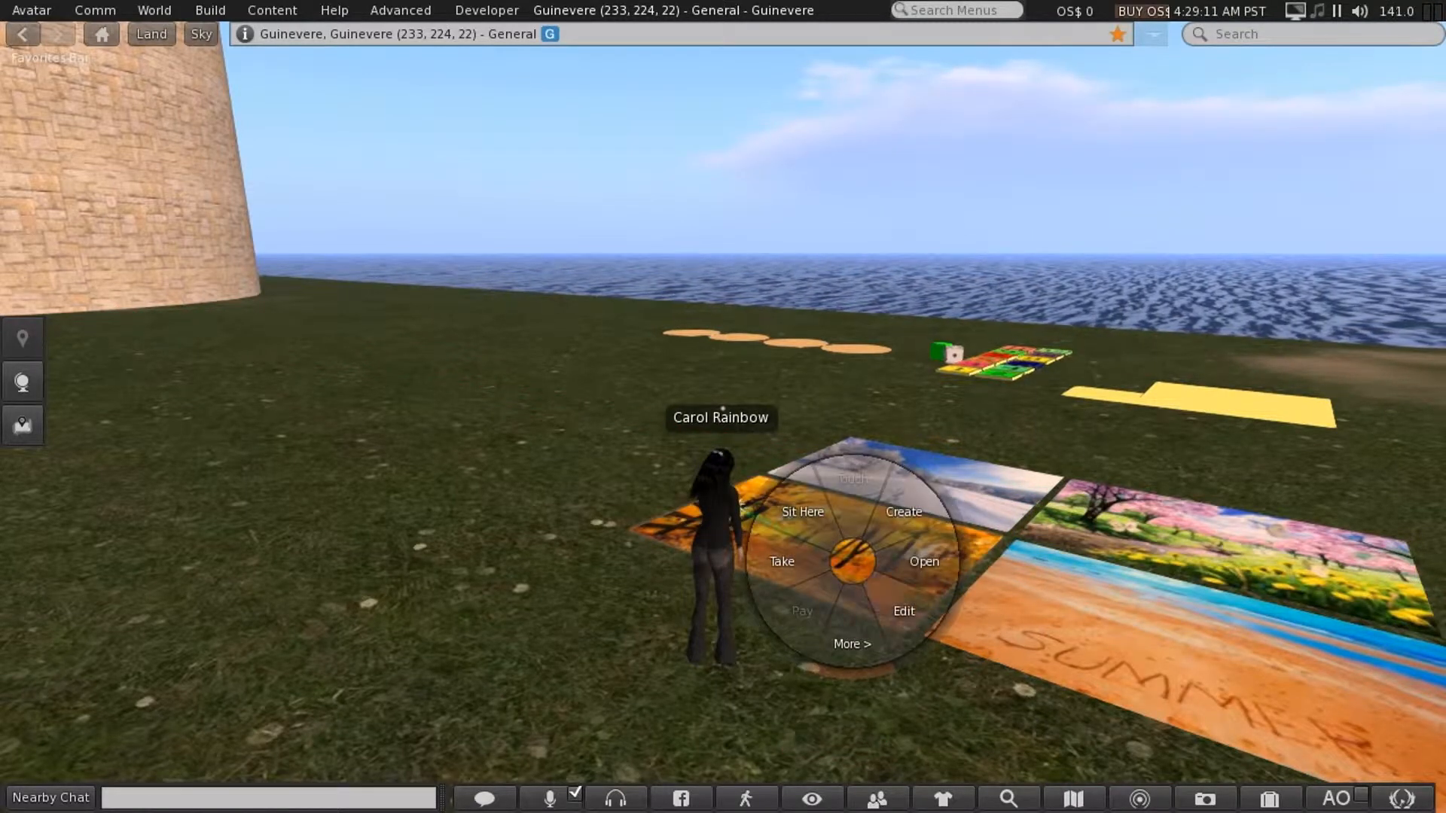
left_click(911, 618)
double_click(1182, 463)
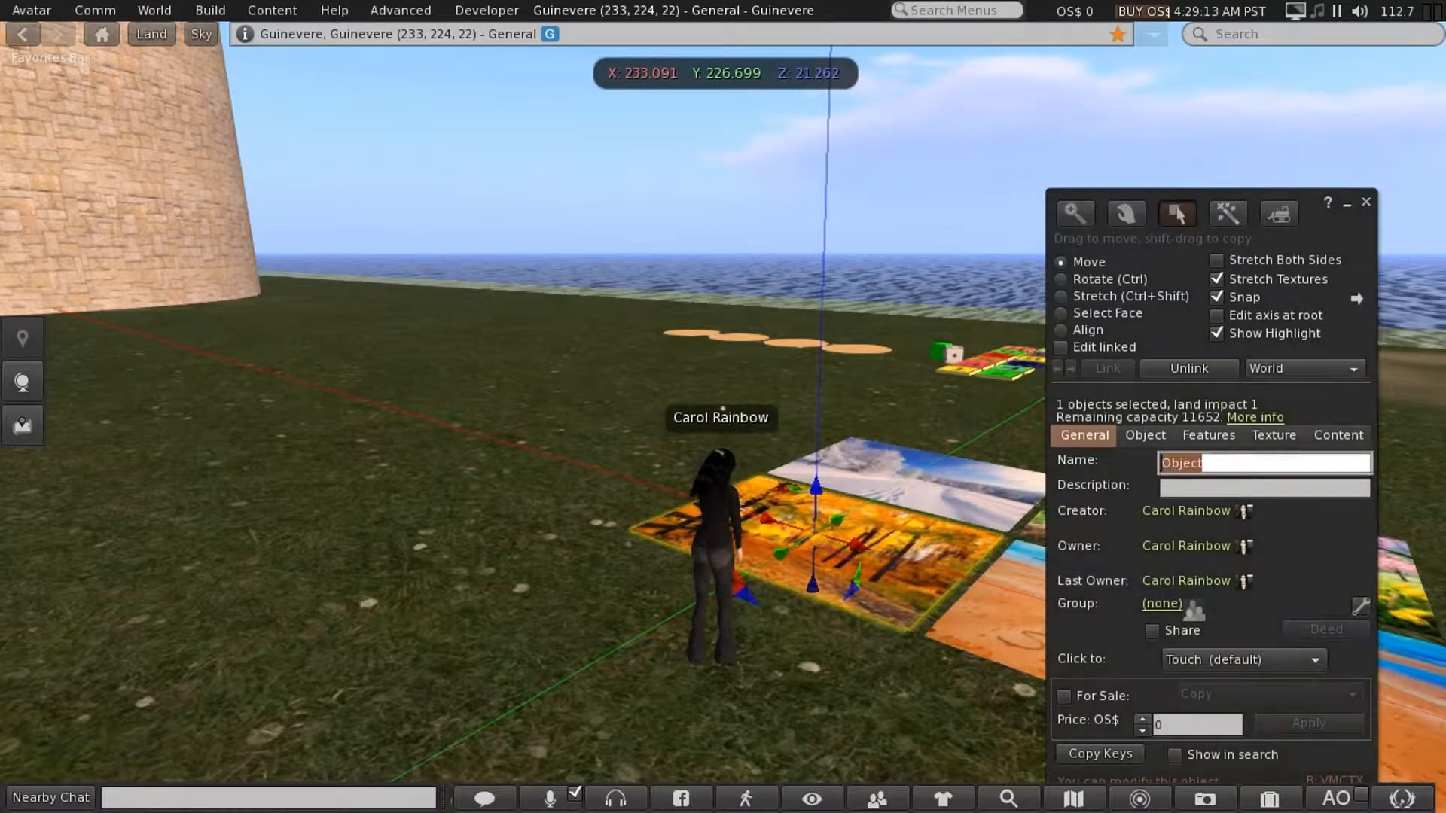
type("Autum")
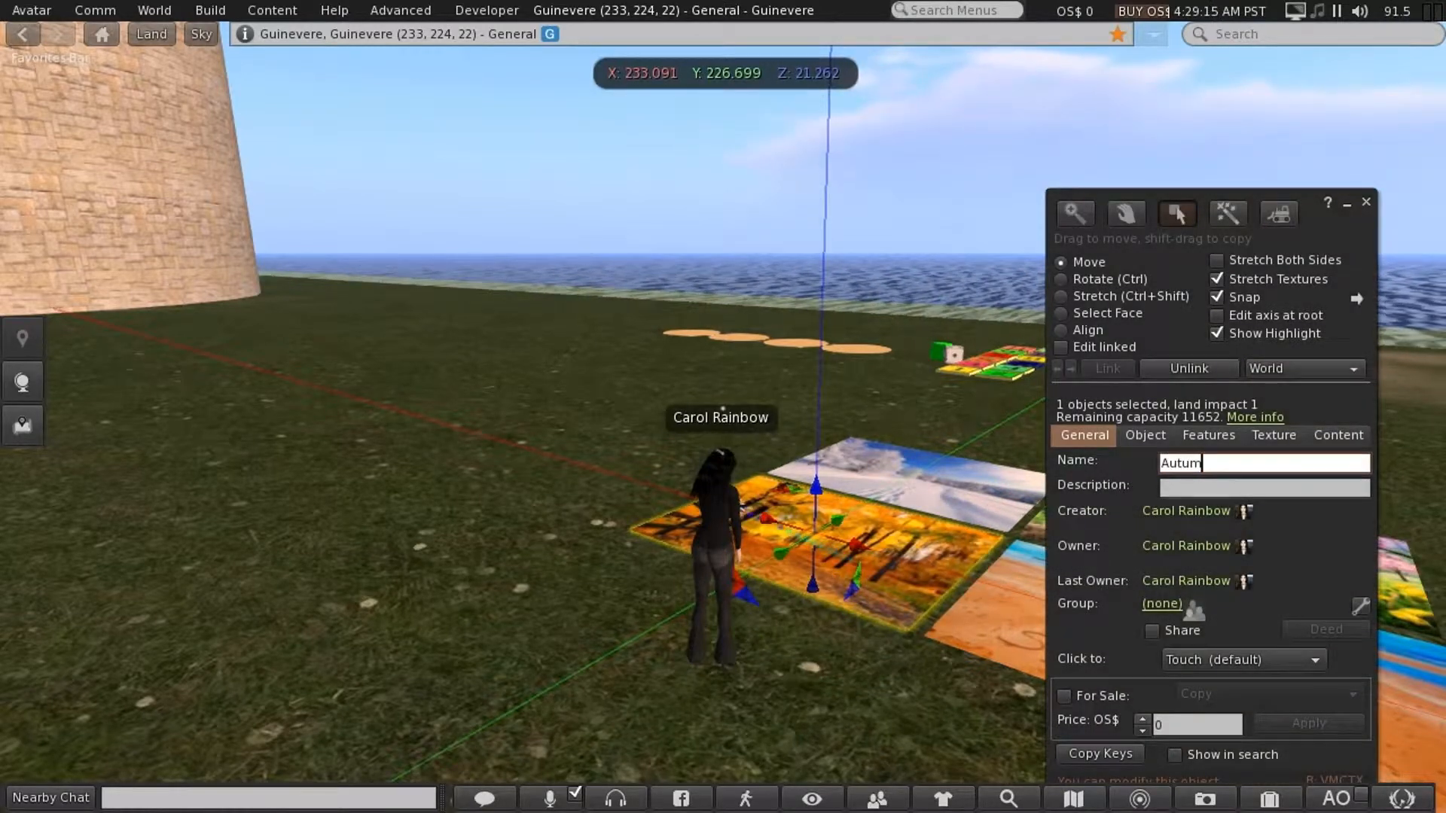
type("n board")
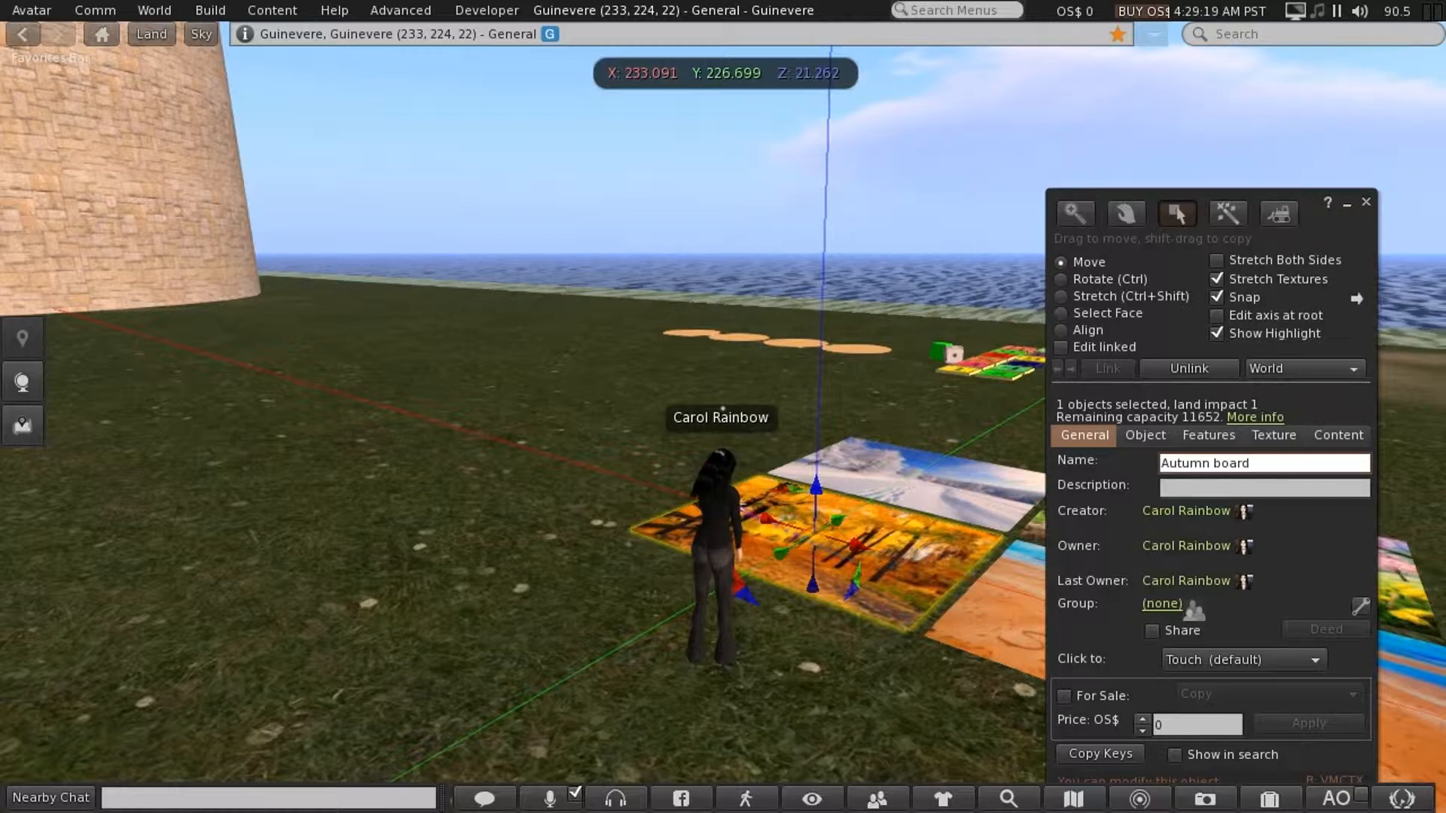
left_click(1366, 202)
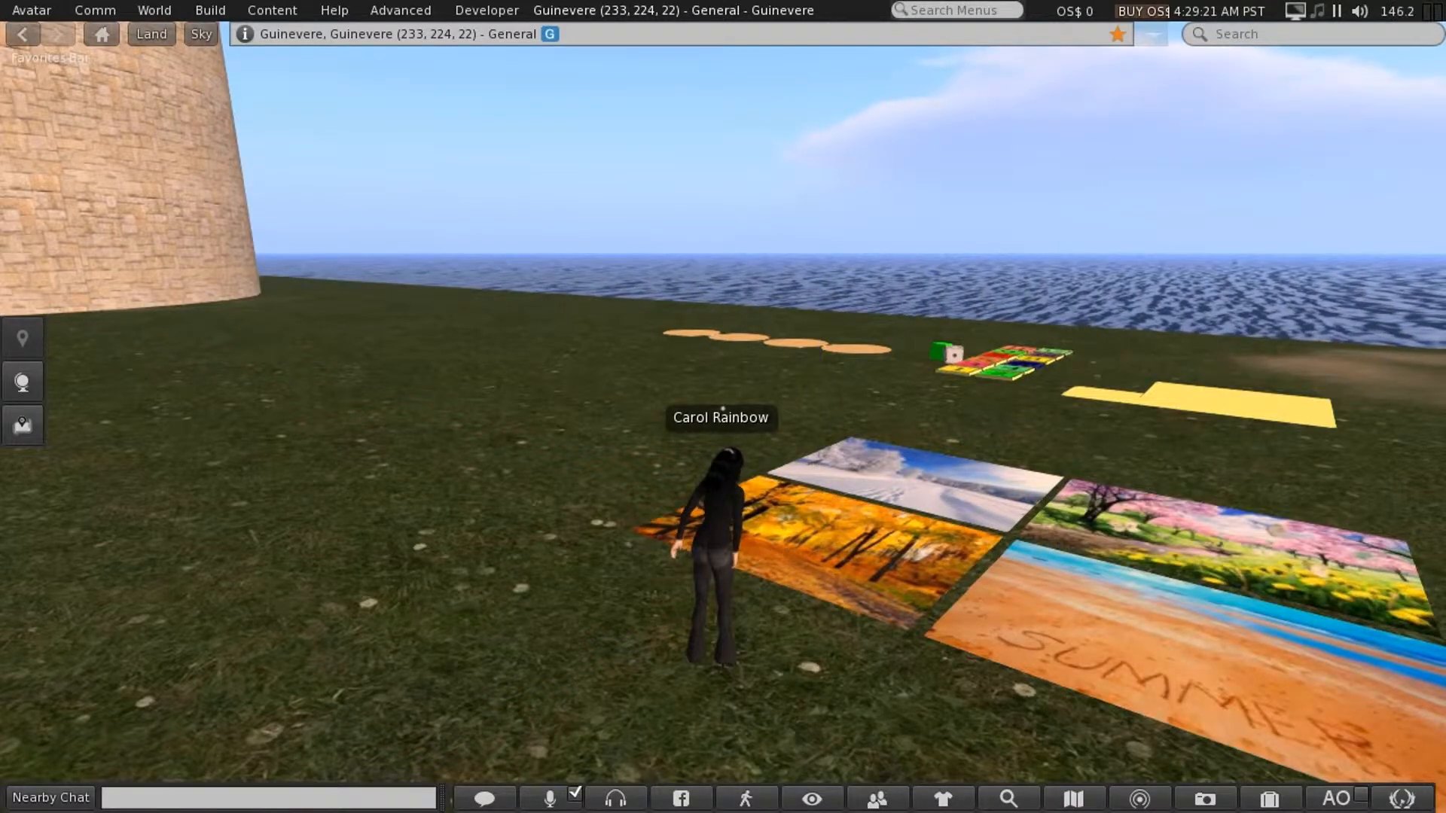
Name the board with the beach picture "Summer board" and close the object editor.
right_click(1124, 644)
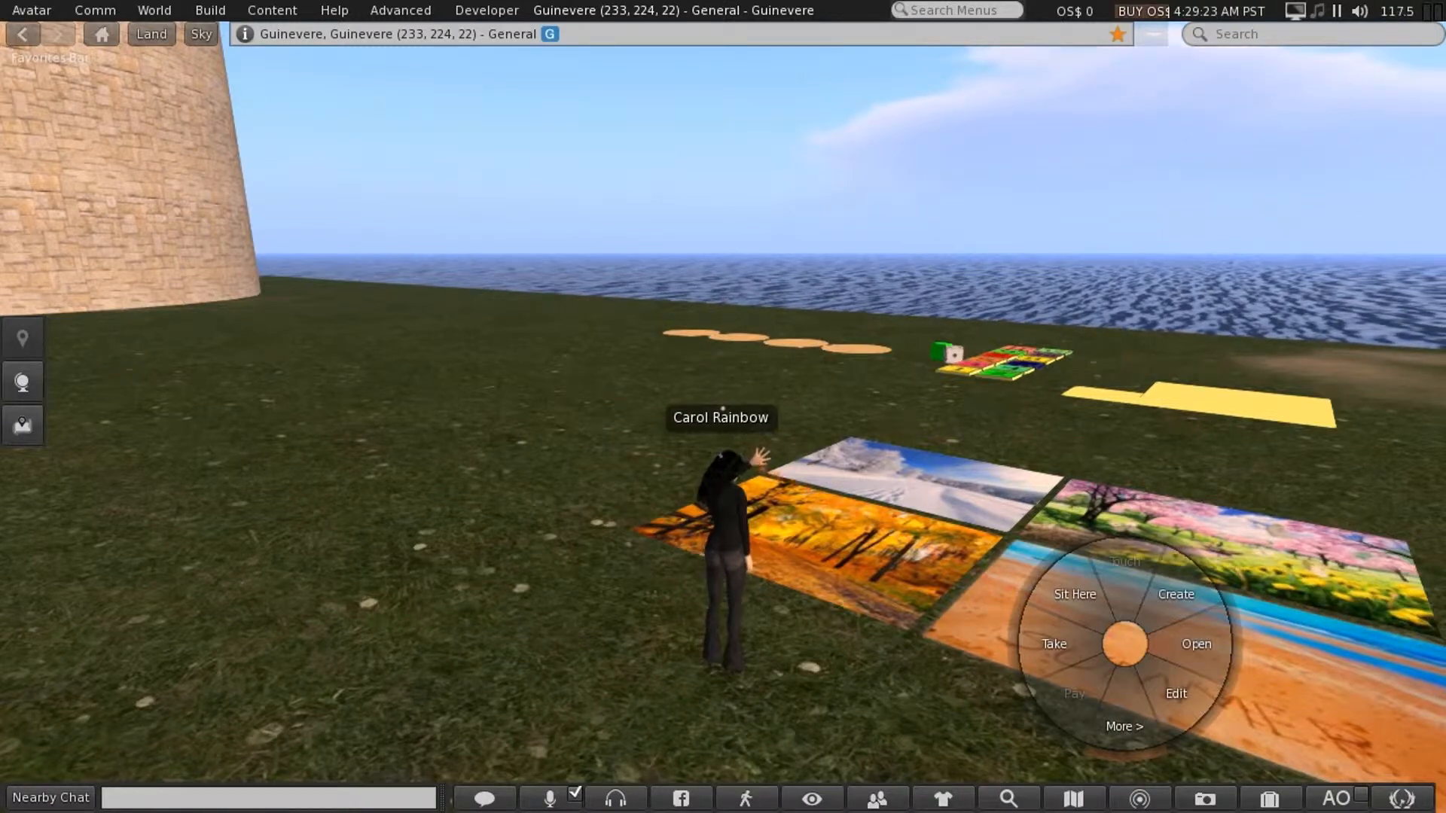
left_click(1176, 693)
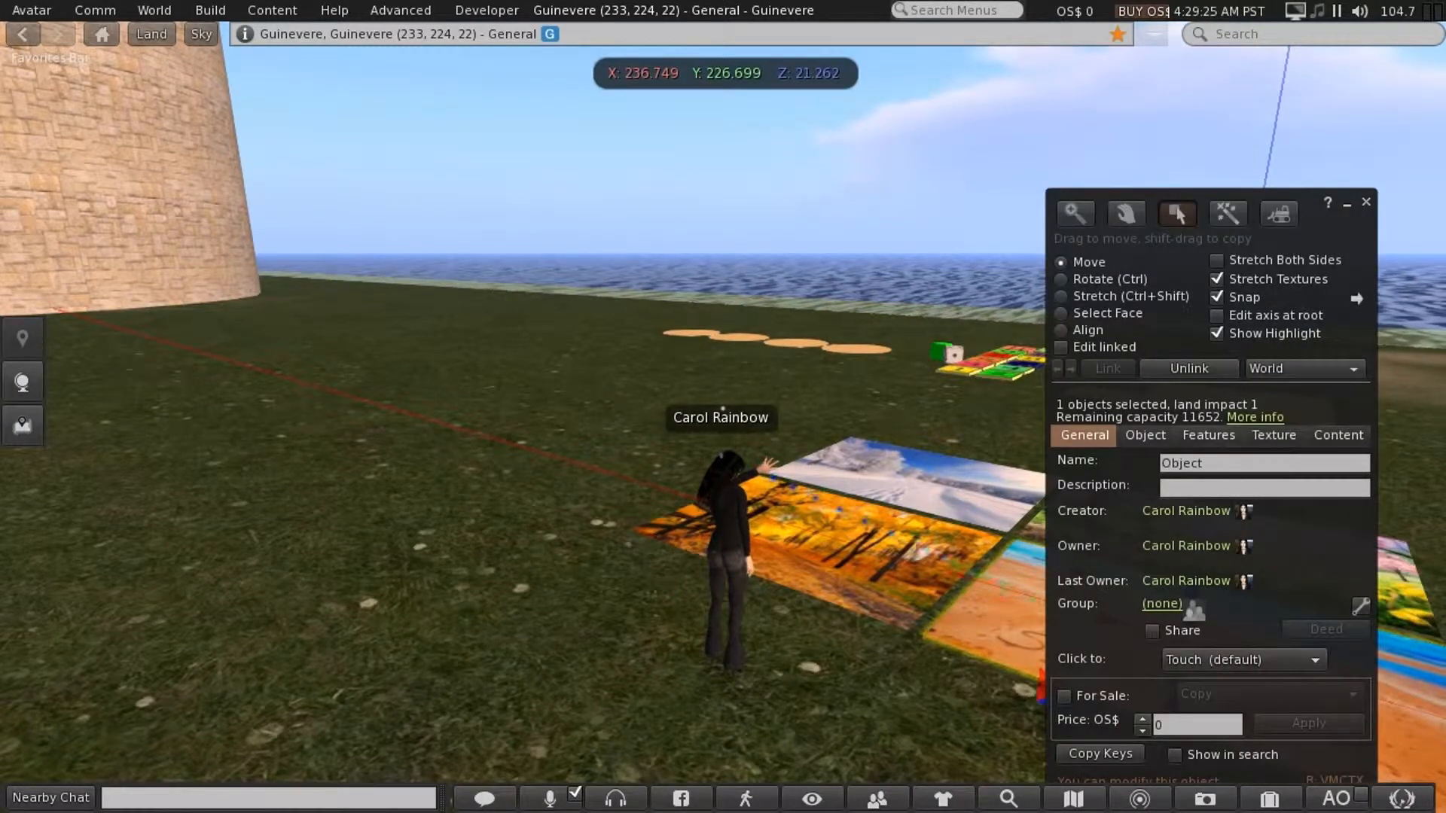
left_click(1205, 463)
type("S")
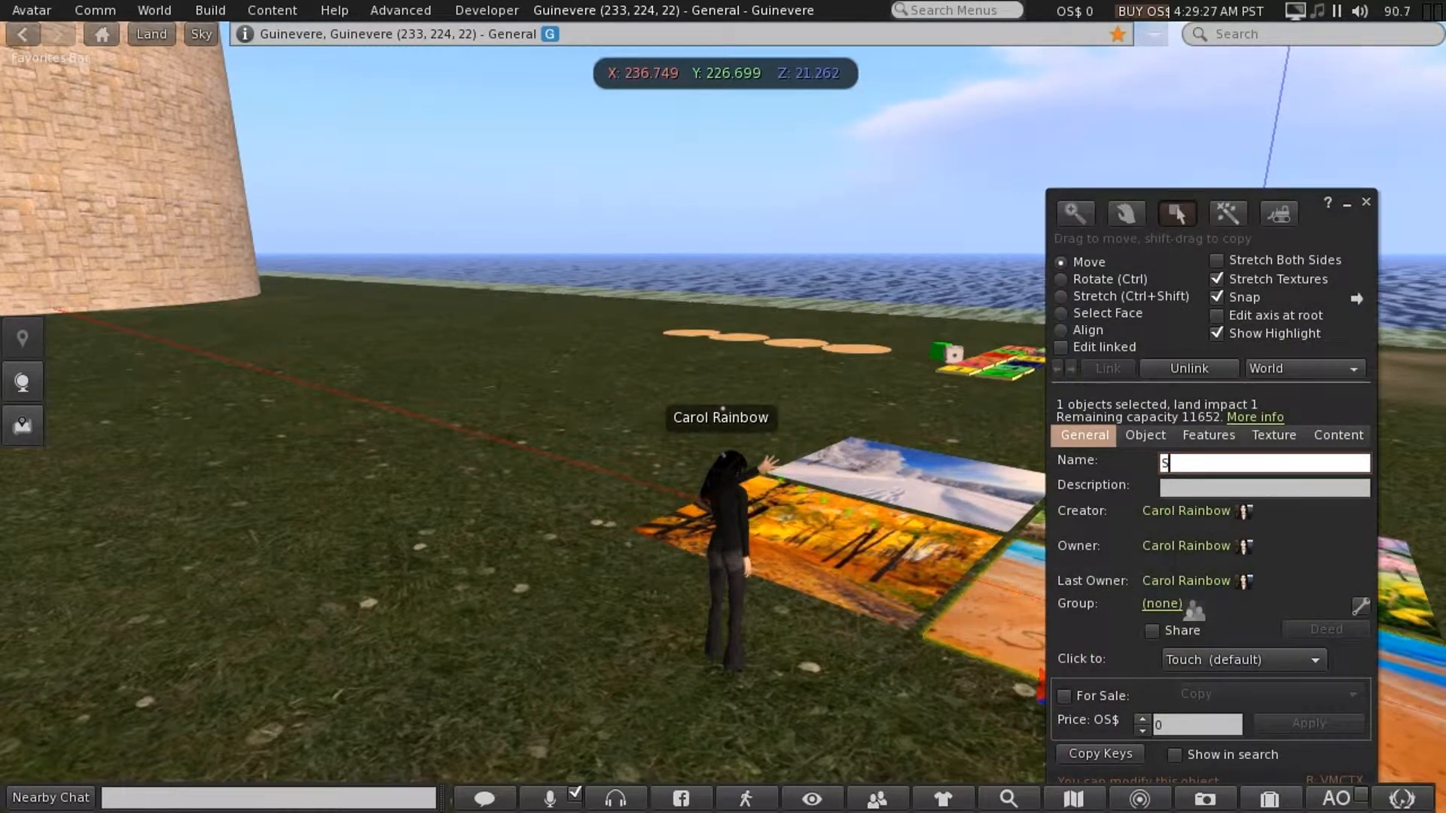
type("ummer board")
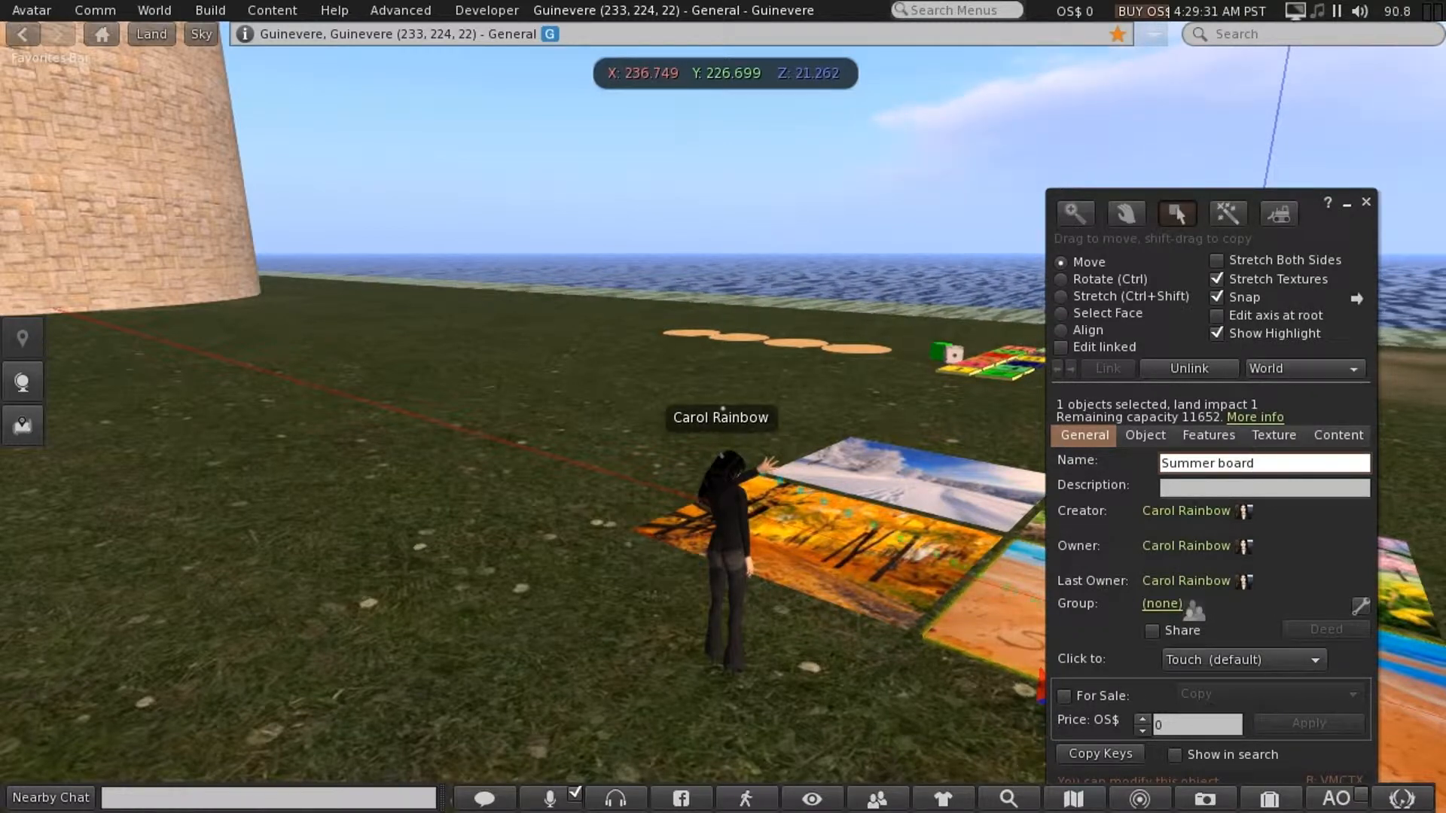
left_click(1366, 202)
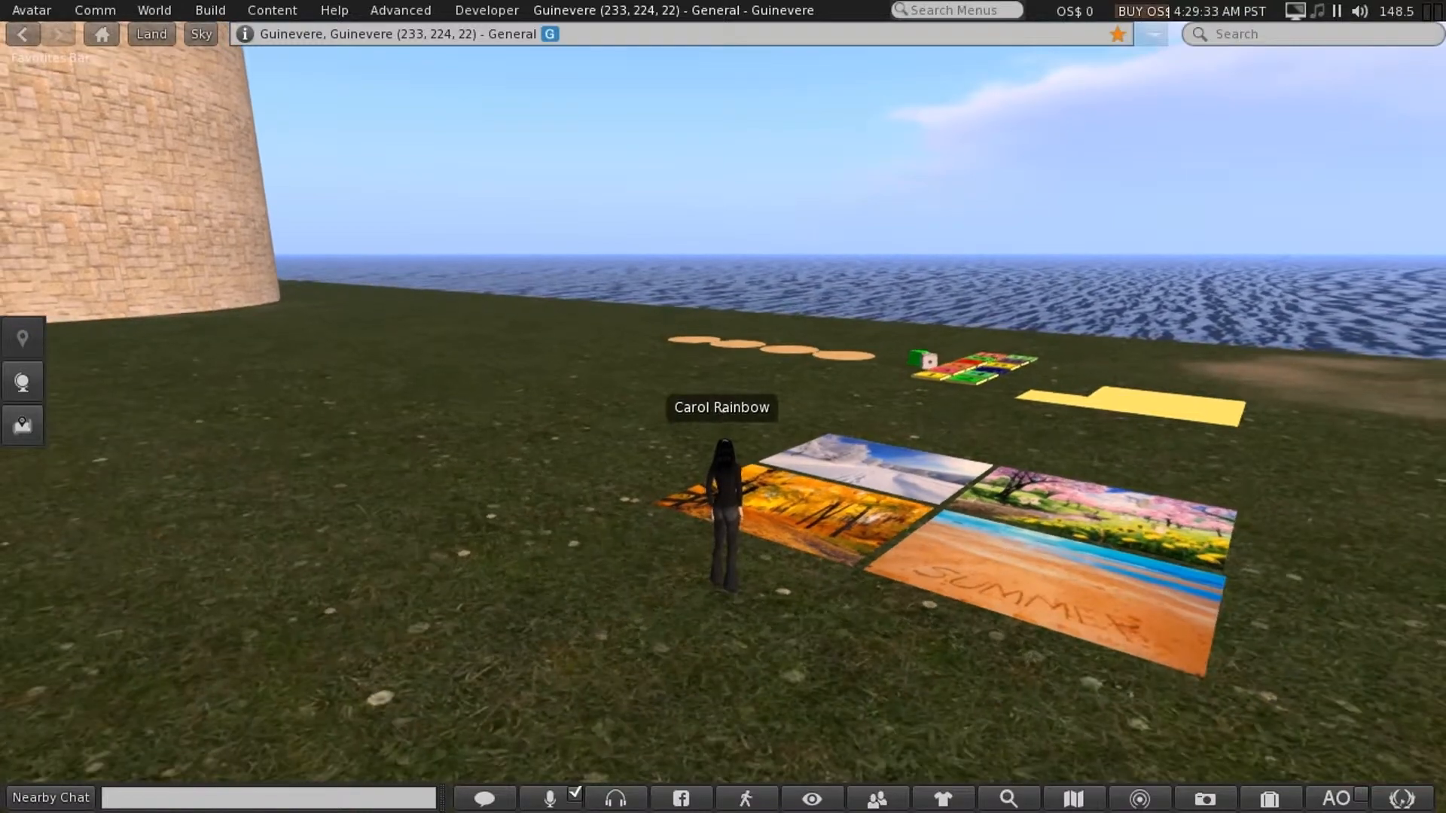
Turn the avatar away from the season boards and walk it up to the large upright wooden board, facing it squarely.
scroll(723, 407, "up", 1)
scroll(723, 407, "up", 1)
key("Right")
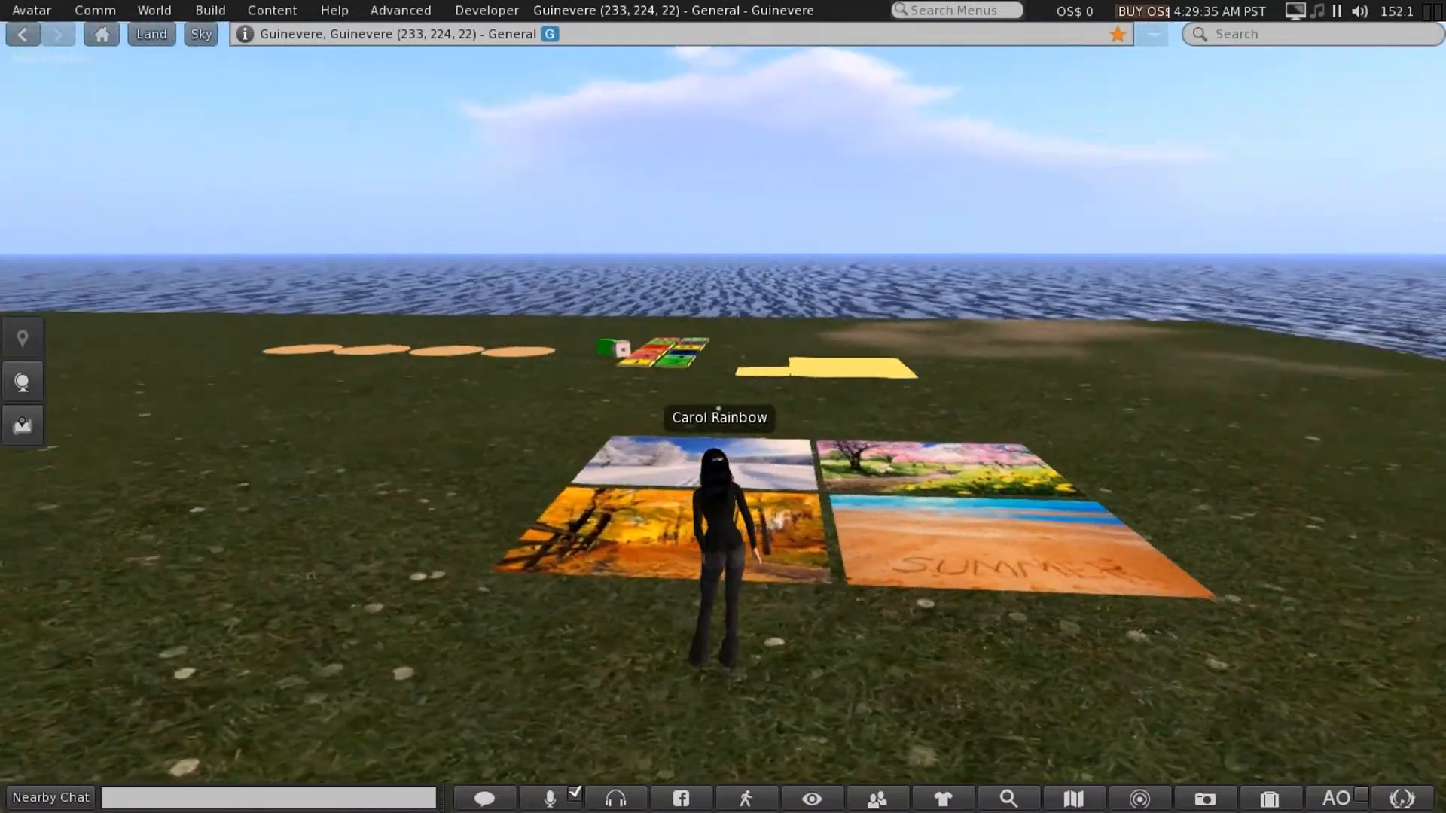
key("Right")
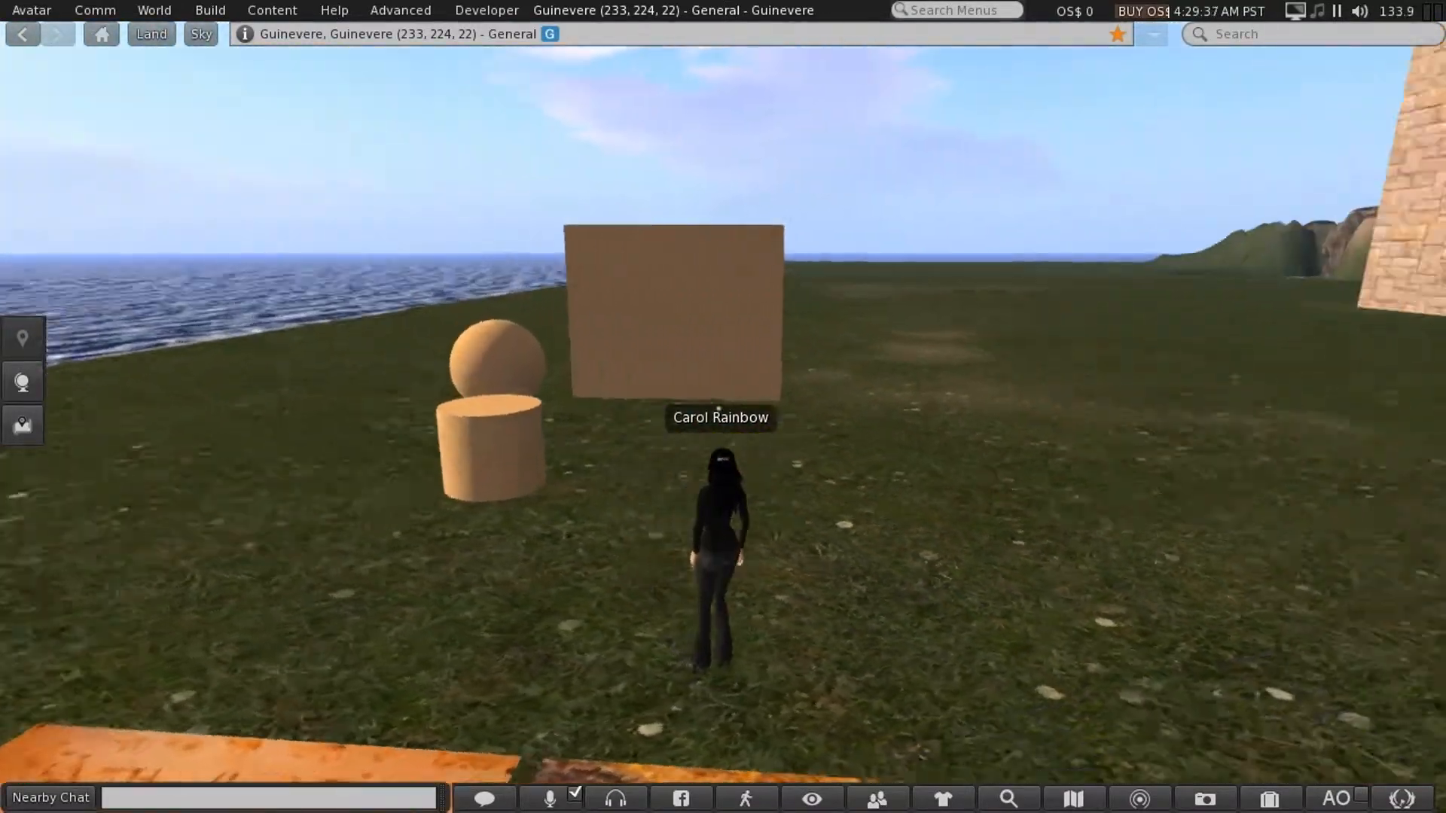
key("Up")
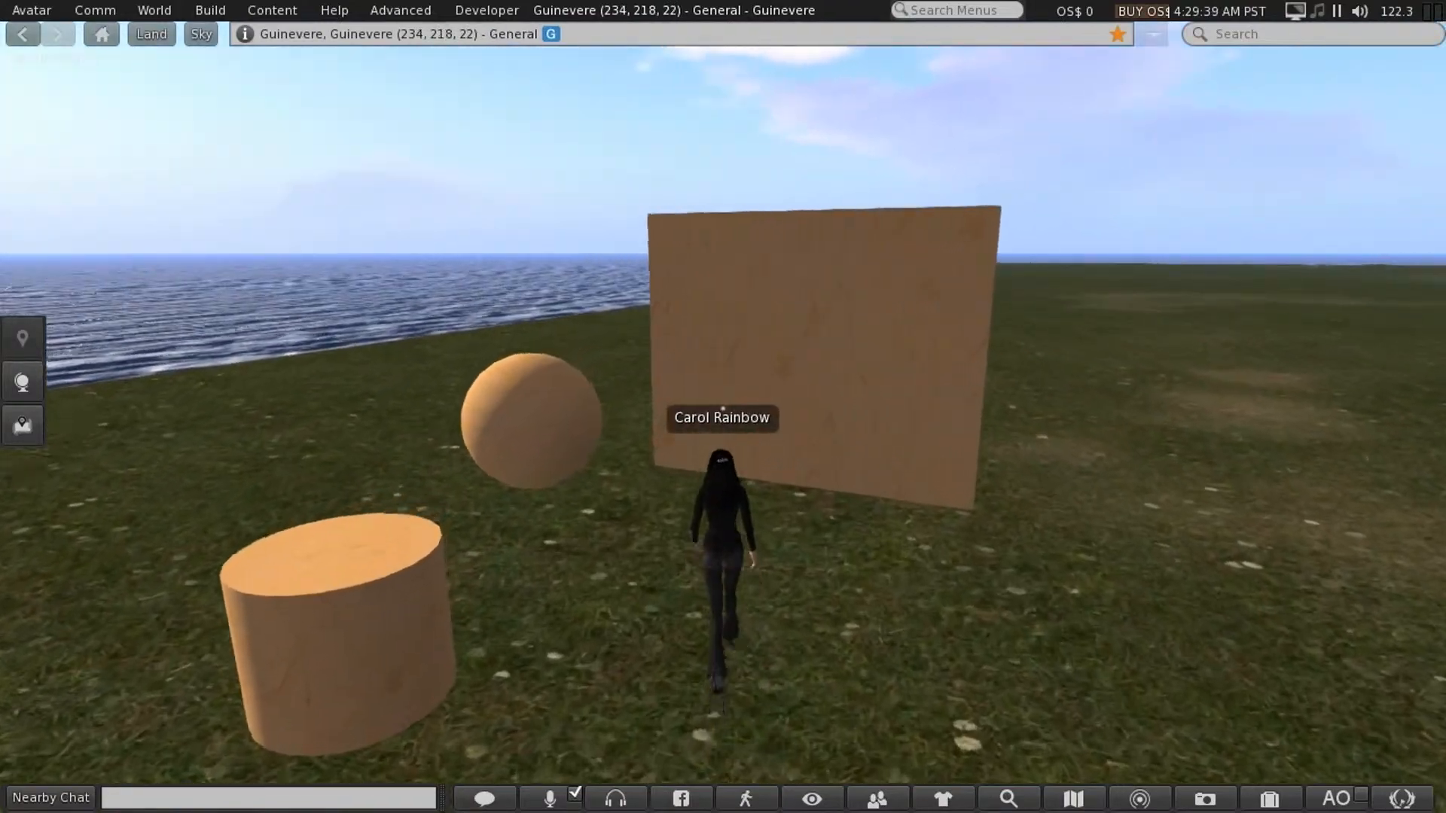
key("Up")
key("Right")
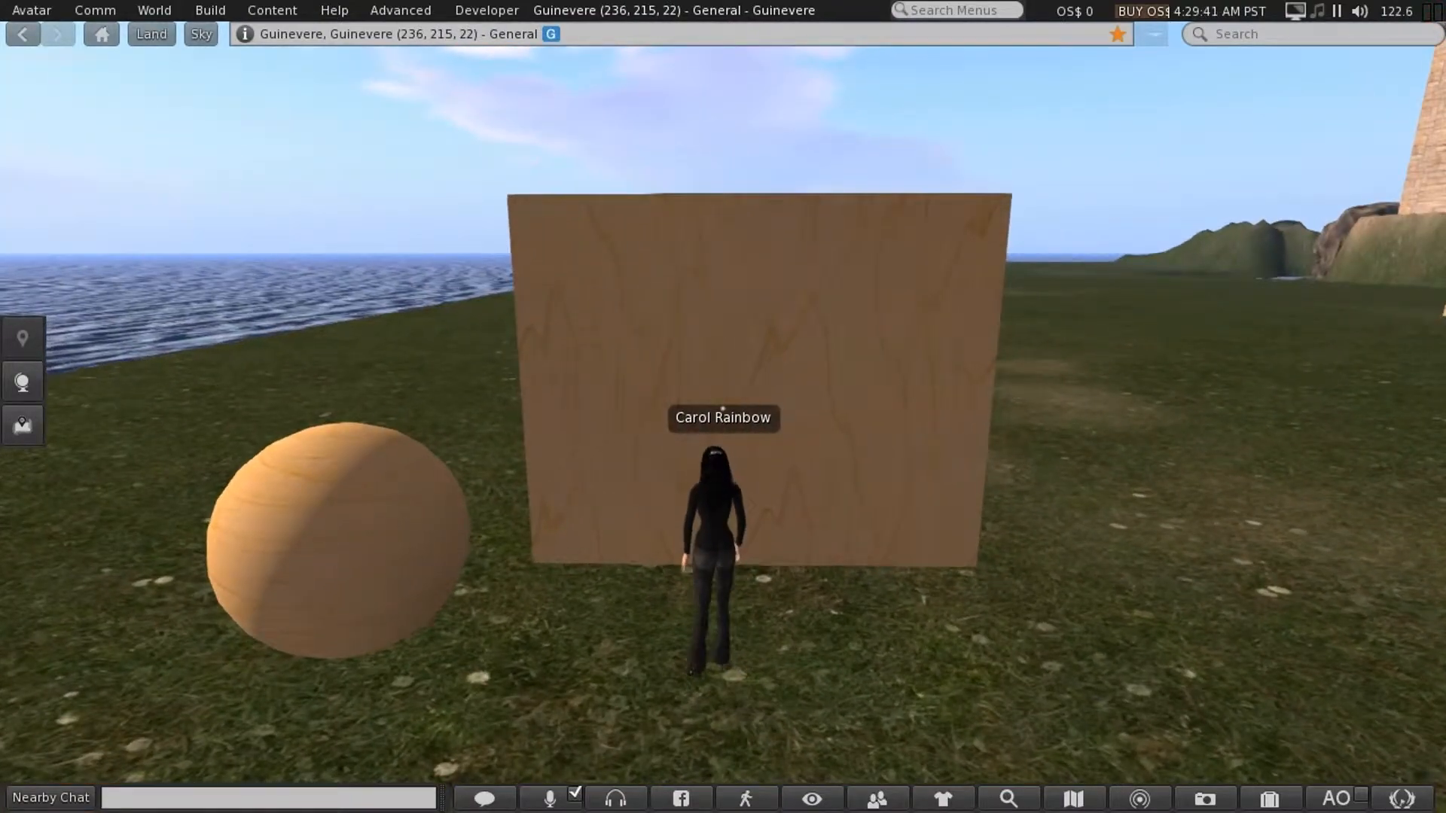
Open the texture picker for the upright board, expand the Perfect timing Pictures folder, and move the picker clear of the board.
right_click(748, 313)
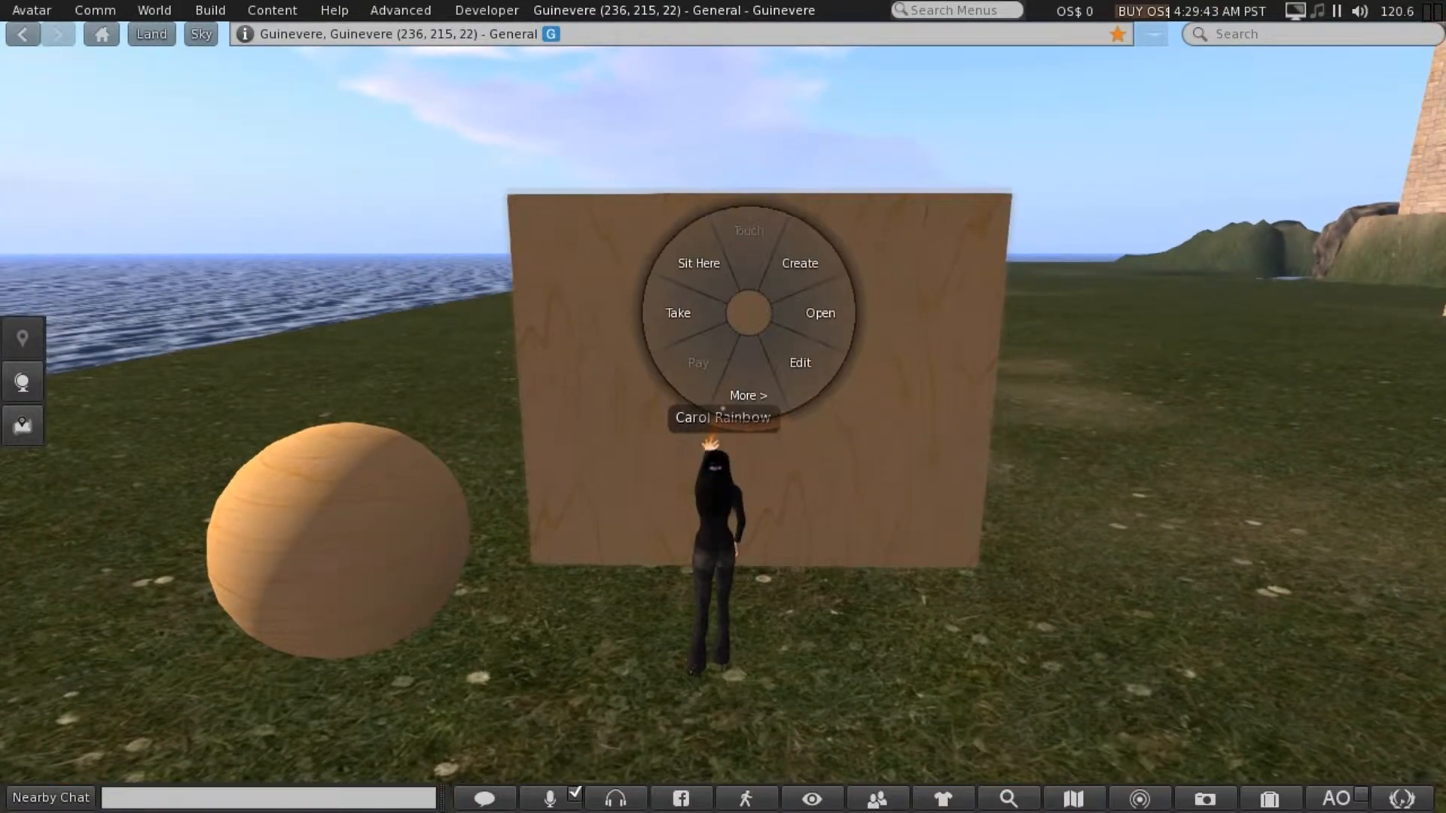
left_click(791, 354)
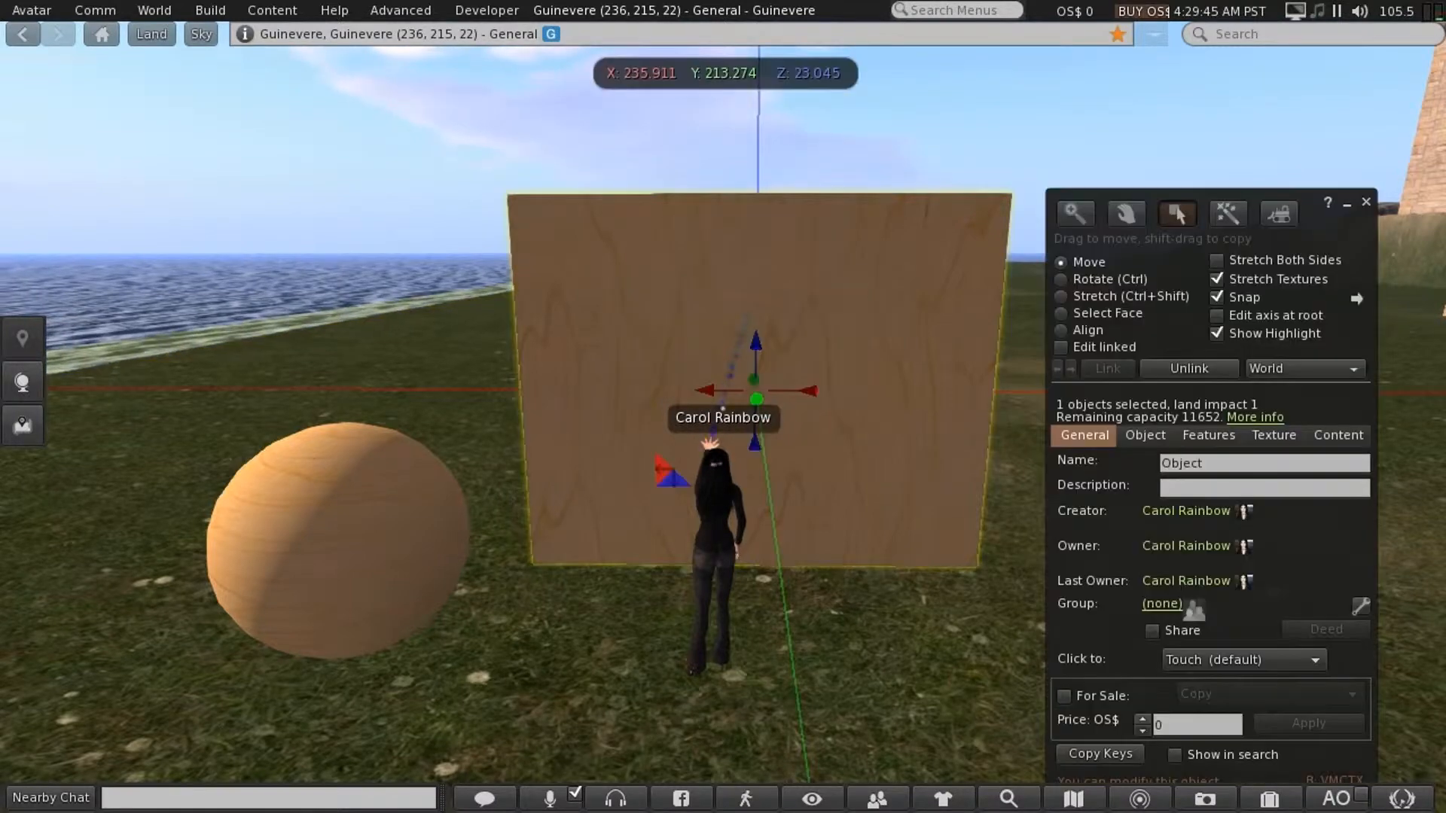
left_click(1274, 435)
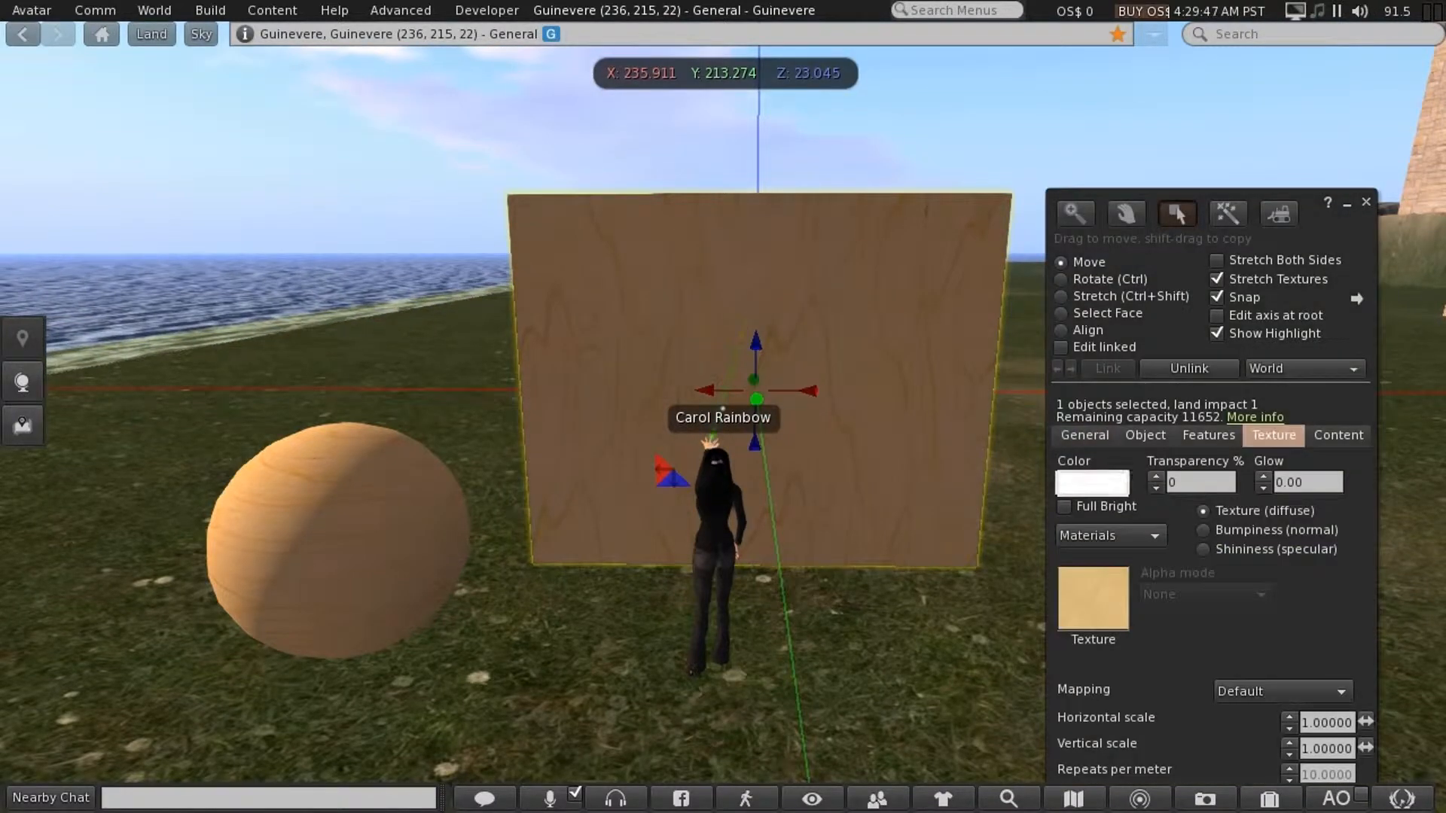
left_click(1094, 599)
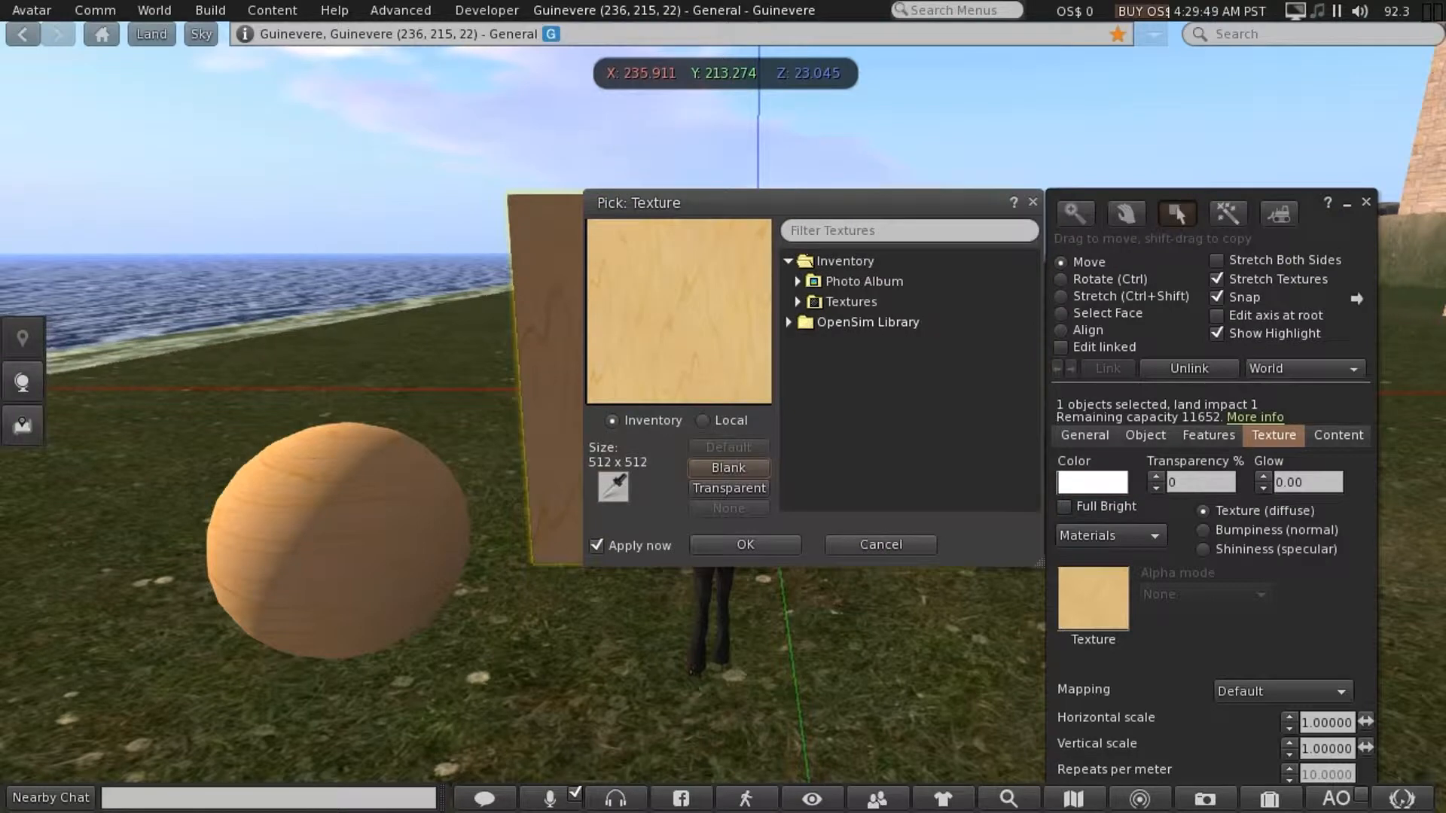
left_click(798, 302)
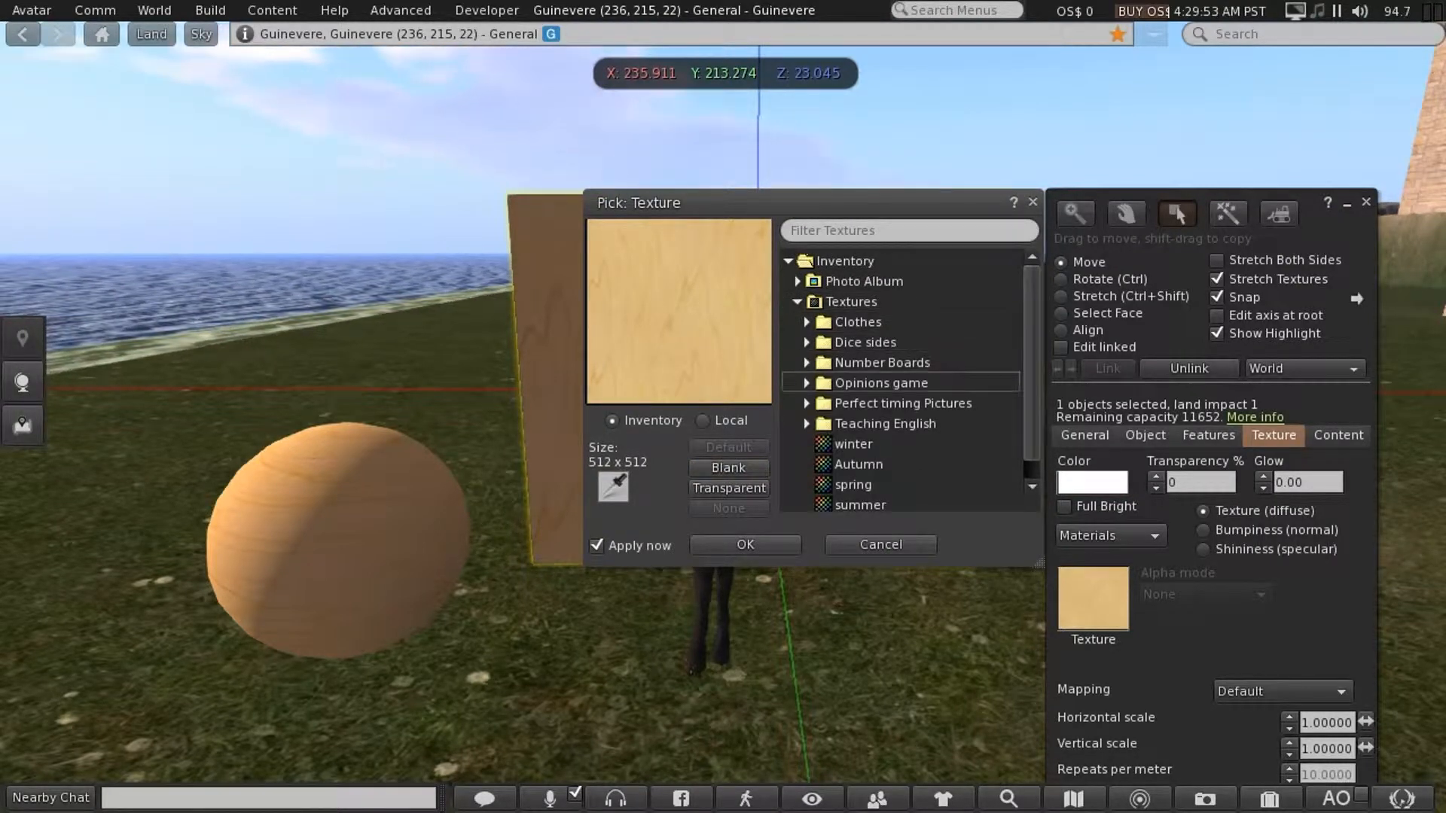
left_click(806, 404)
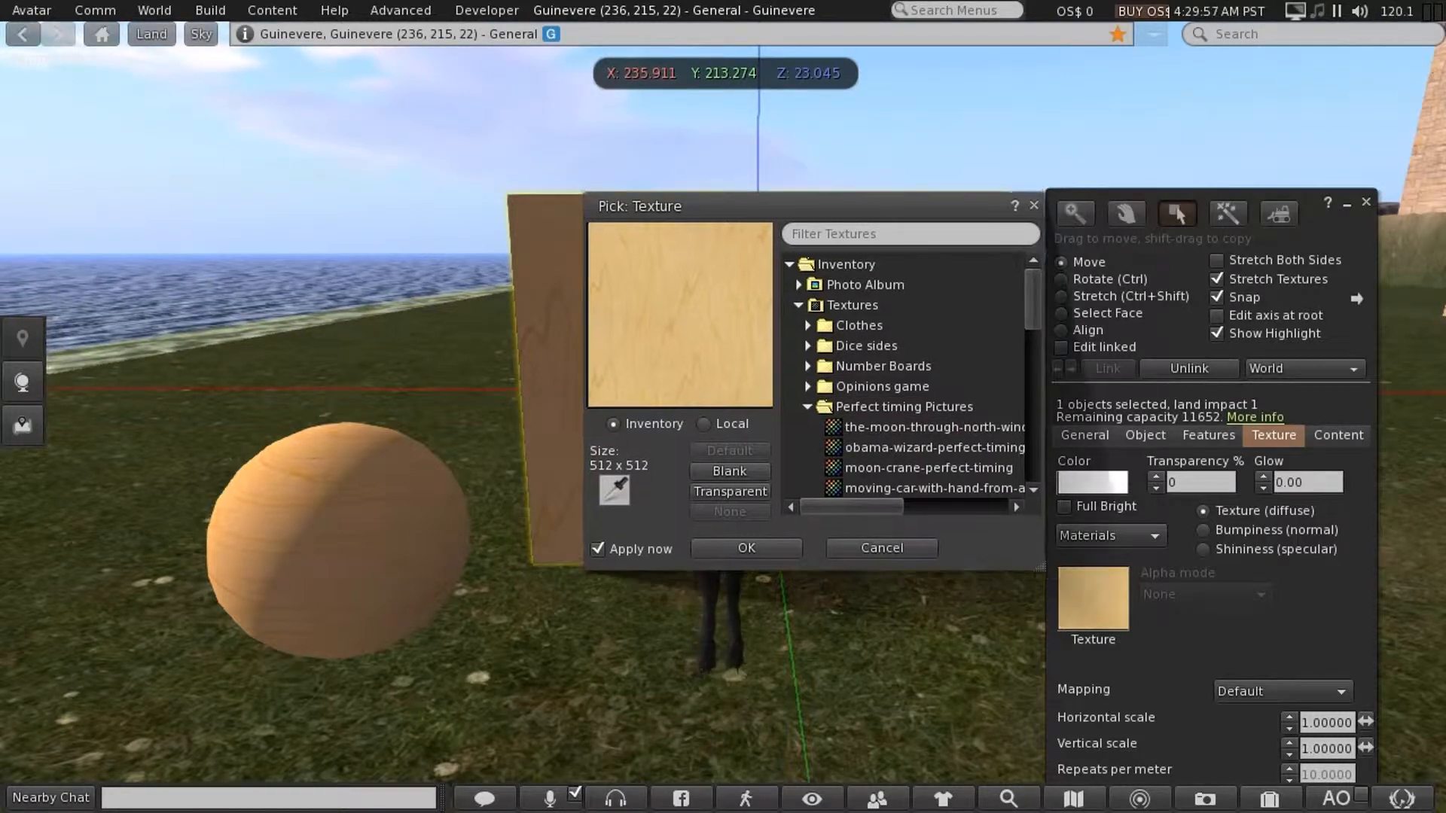
left_click_drag(753, 202, 217, 370)
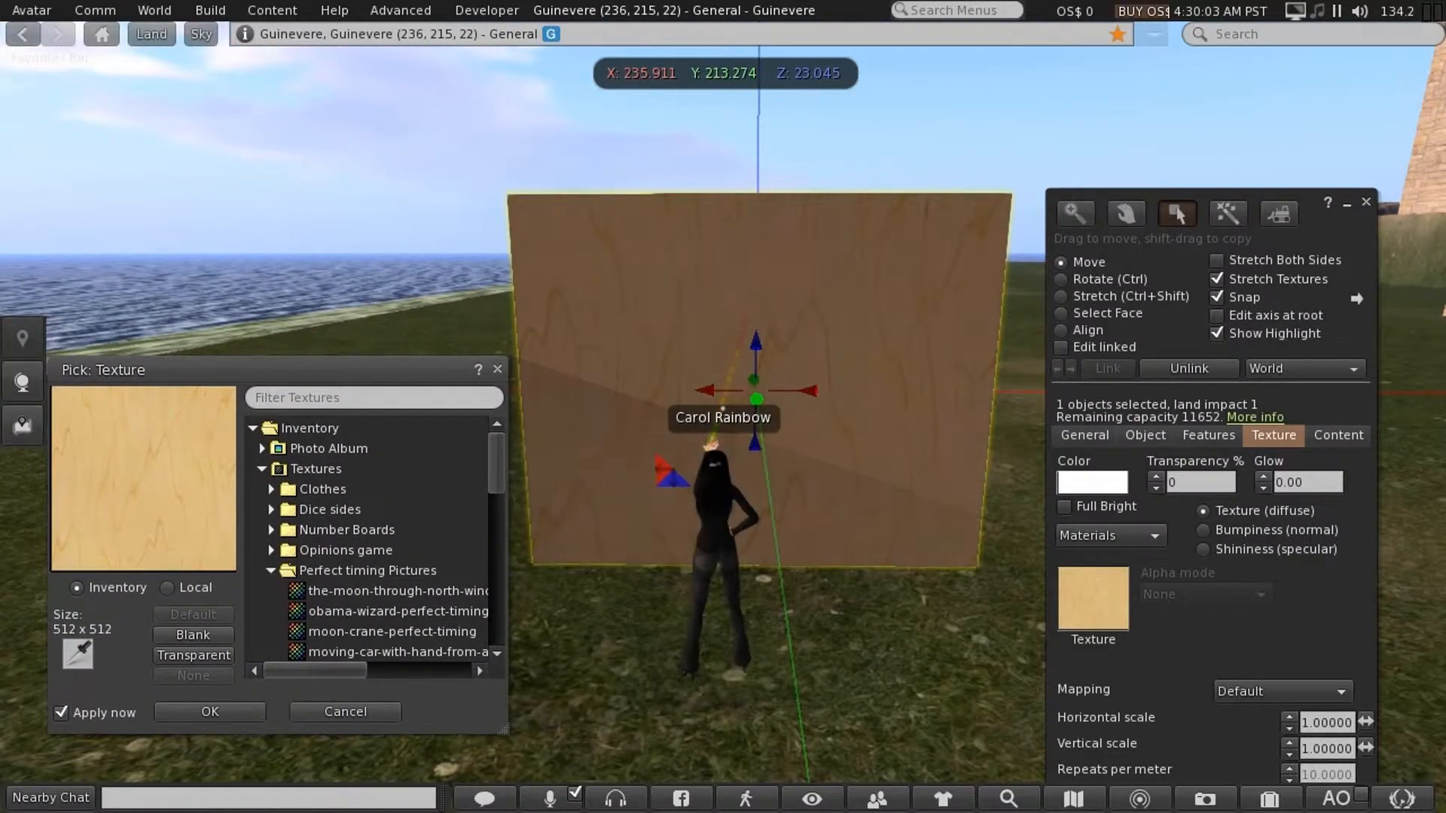
Preview the moon-through-rock and obama-wizard-perfect-timing textures on the upright board, and apply moon-crane-perfect-timing.
left_click(376, 591)
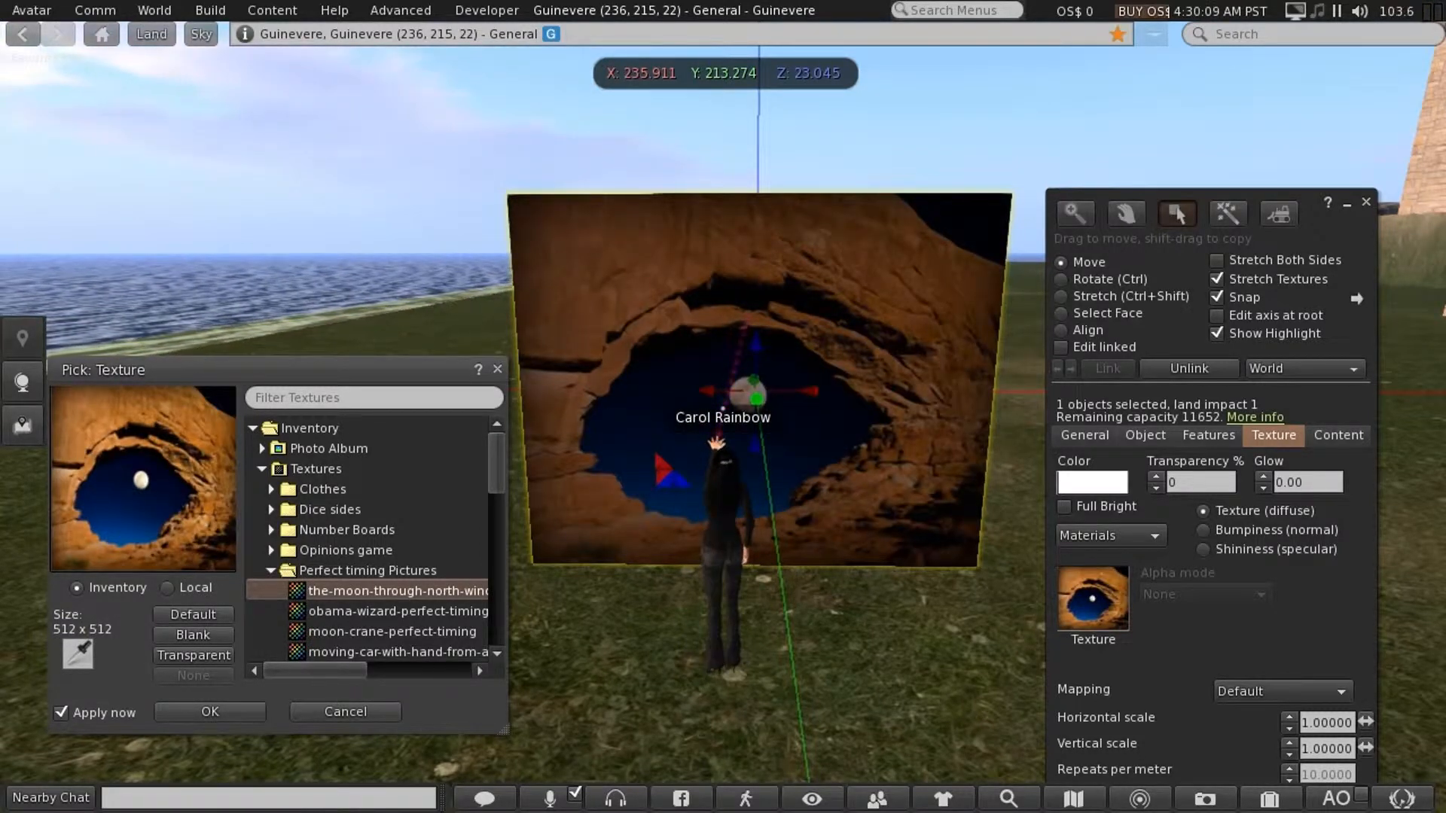
left_click(377, 611)
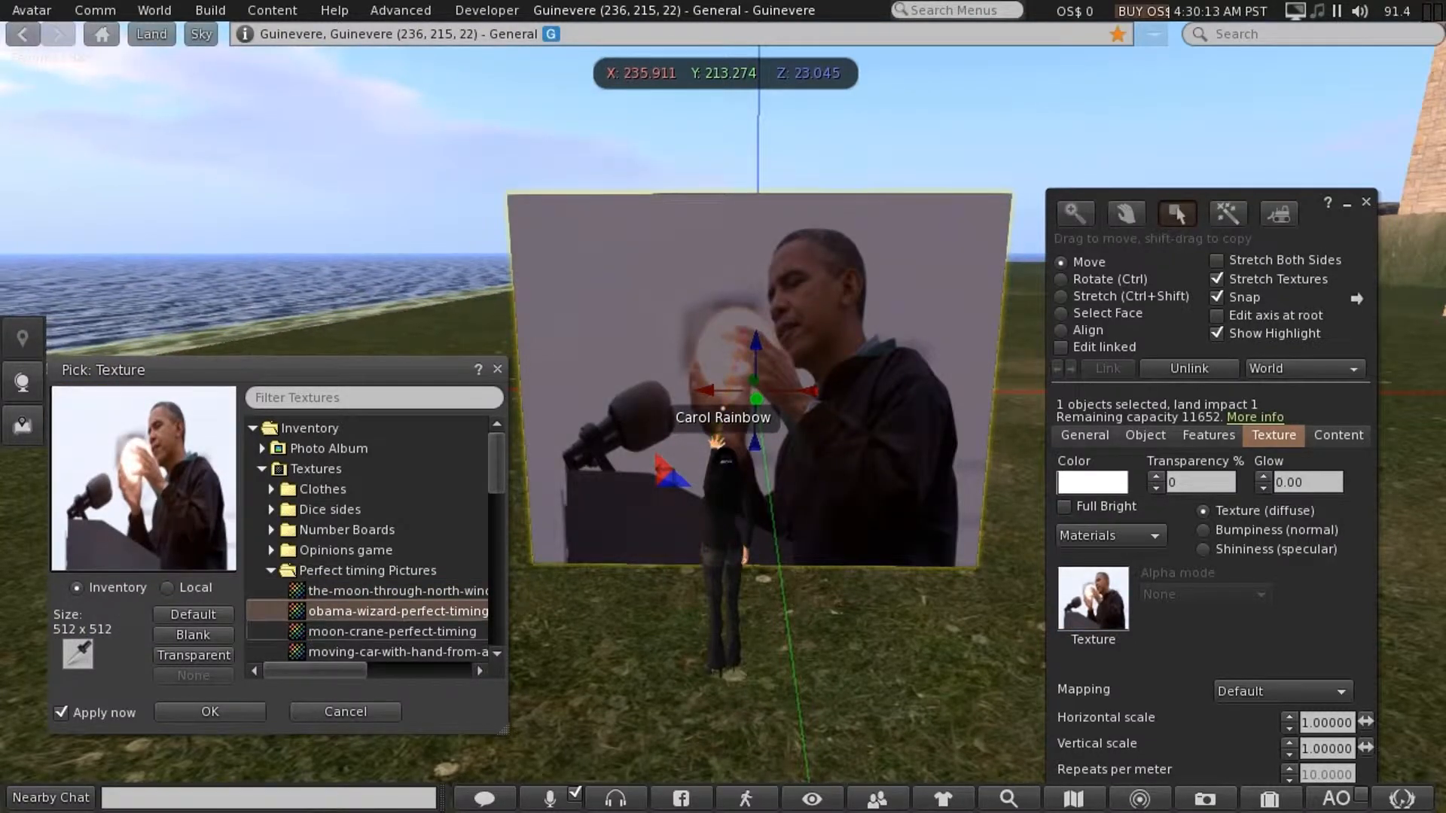
left_click(391, 632)
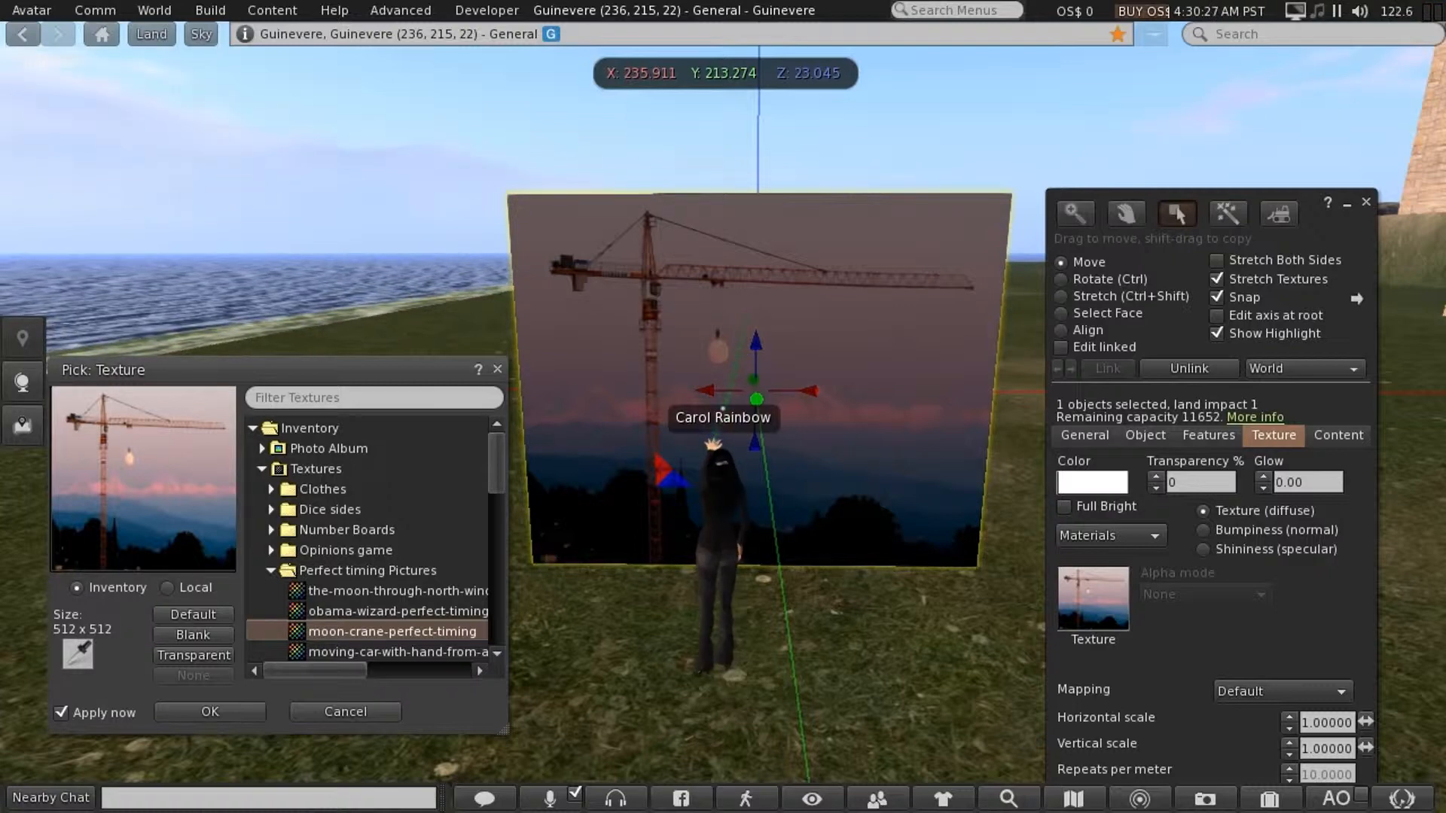
left_click(210, 712)
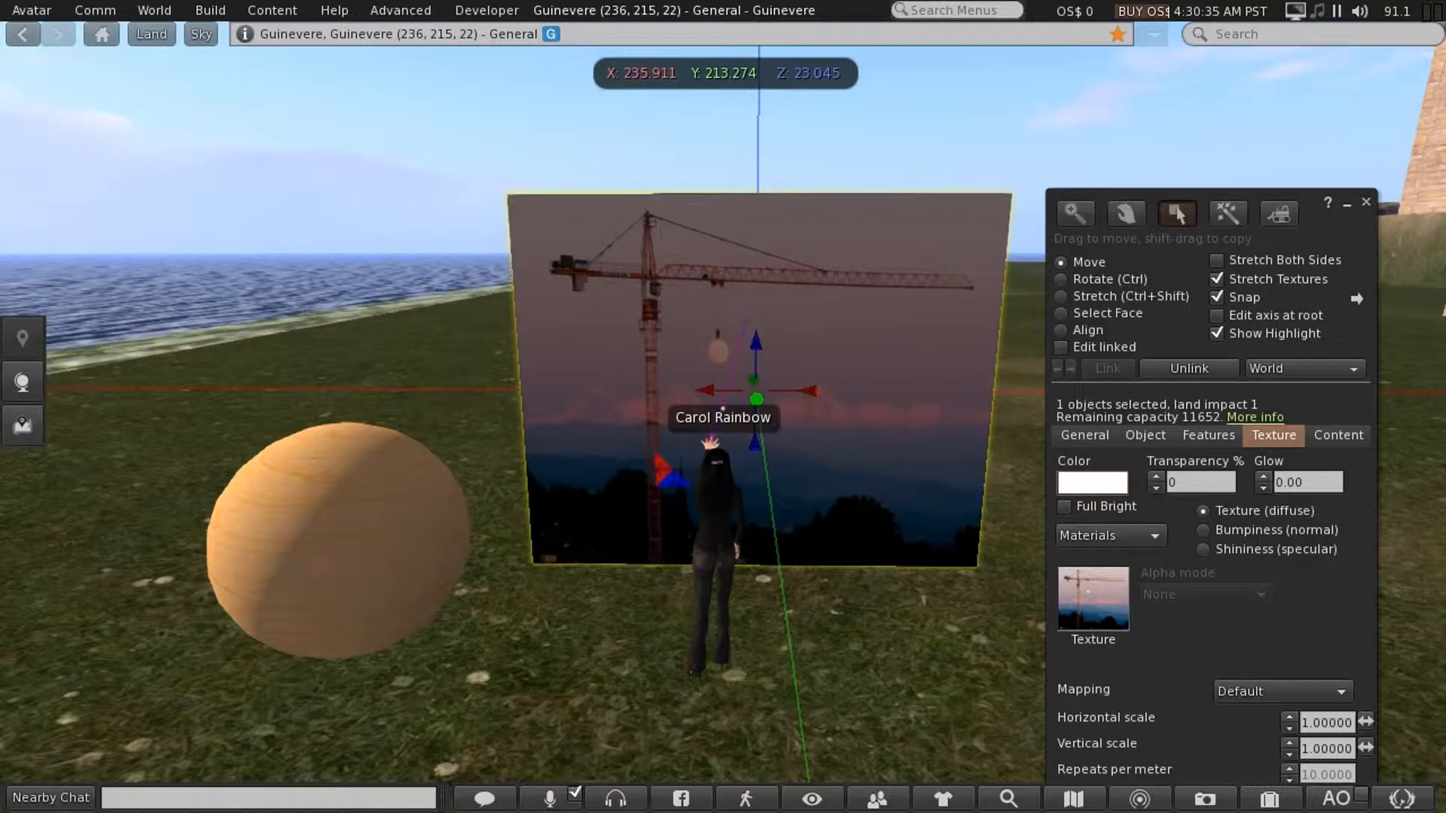
Enable Full Bright on the crane picture board, switching it off and on to compare the lighting, and close the object editor.
left_click_drag(1307, 214, 1280, 123)
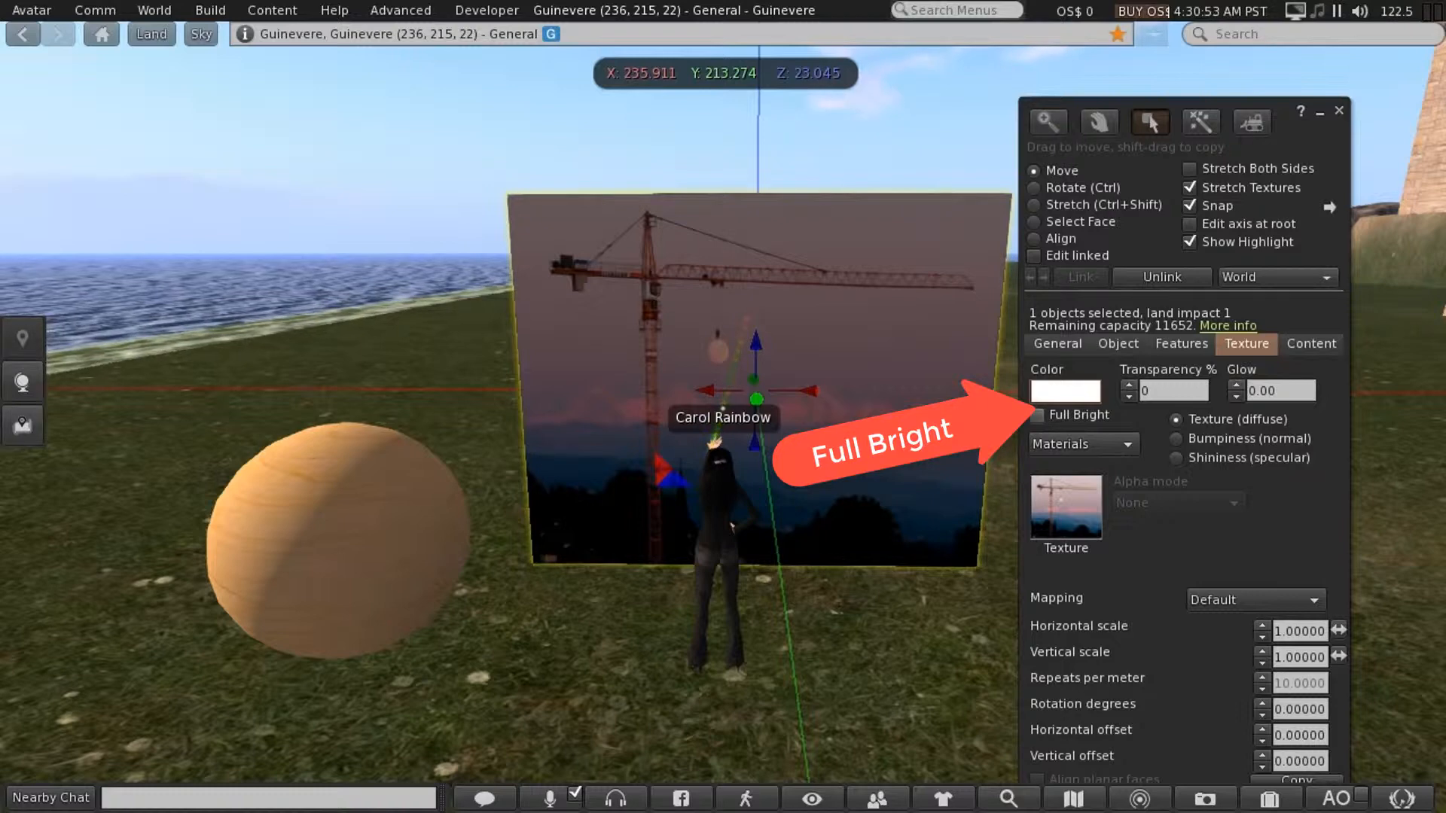
left_click(1038, 415)
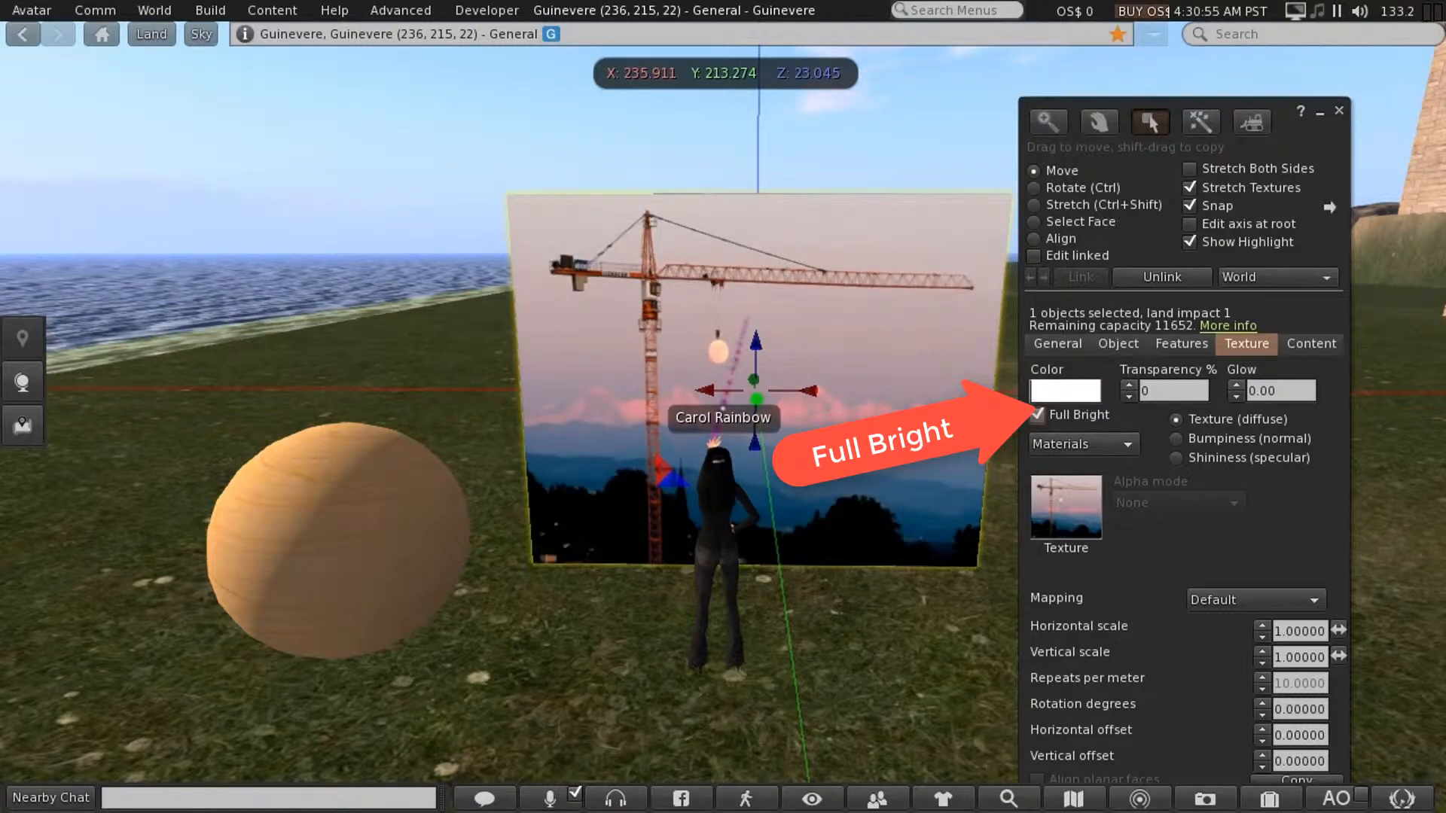
left_click(1038, 415)
left_click(1038, 415)
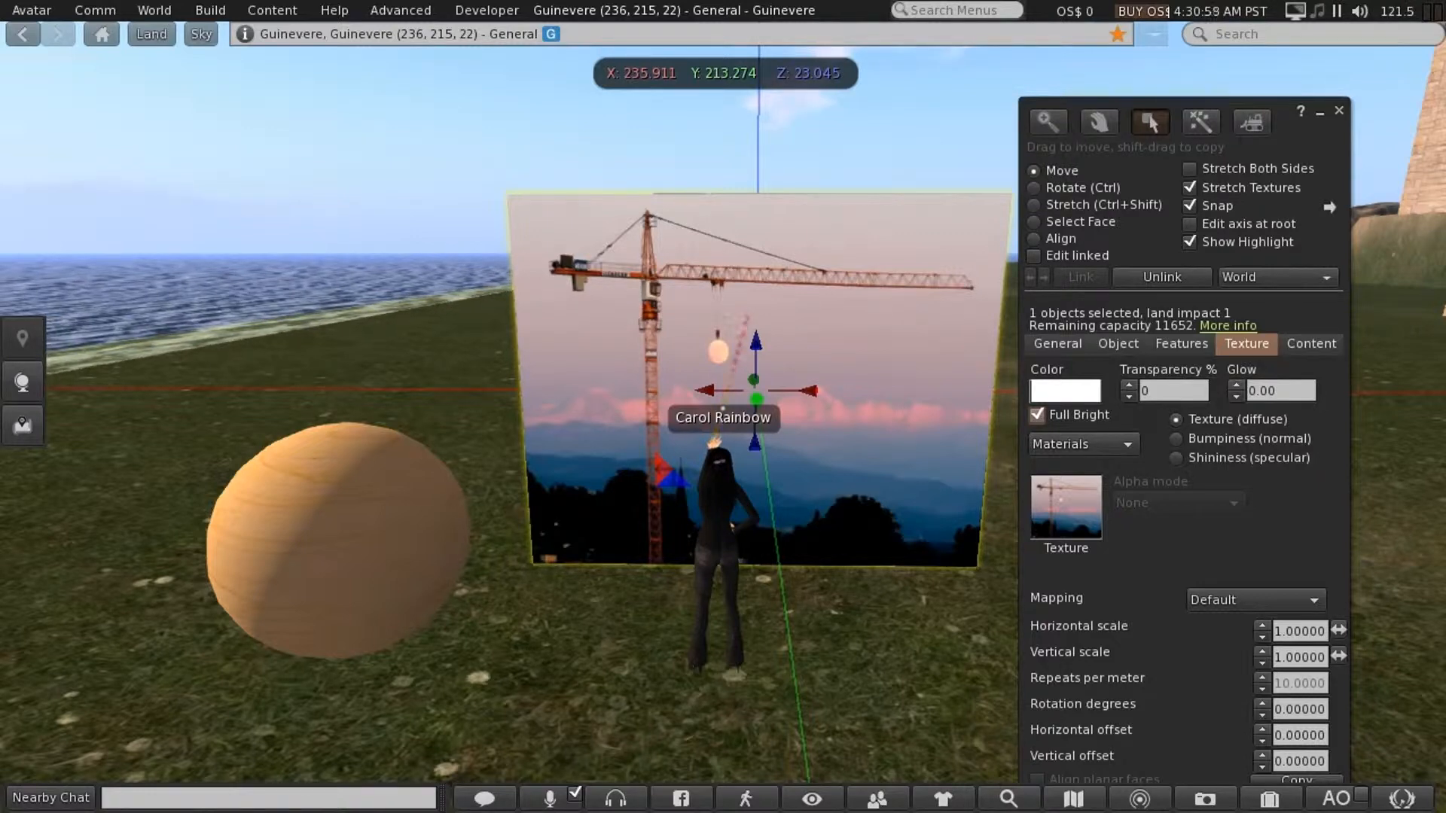
left_click(1038, 415)
left_click(1038, 415)
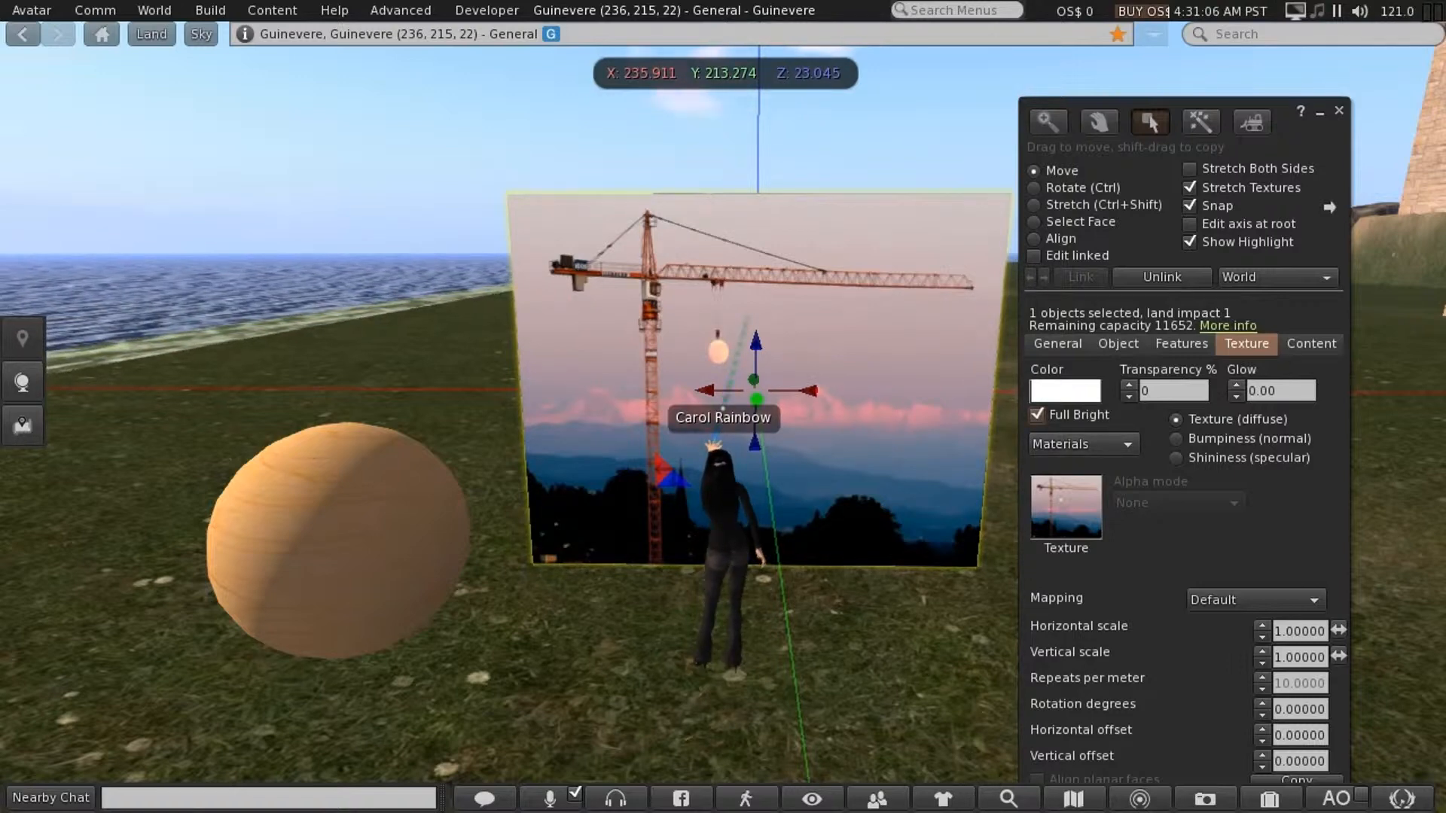
key("ctrl+b")
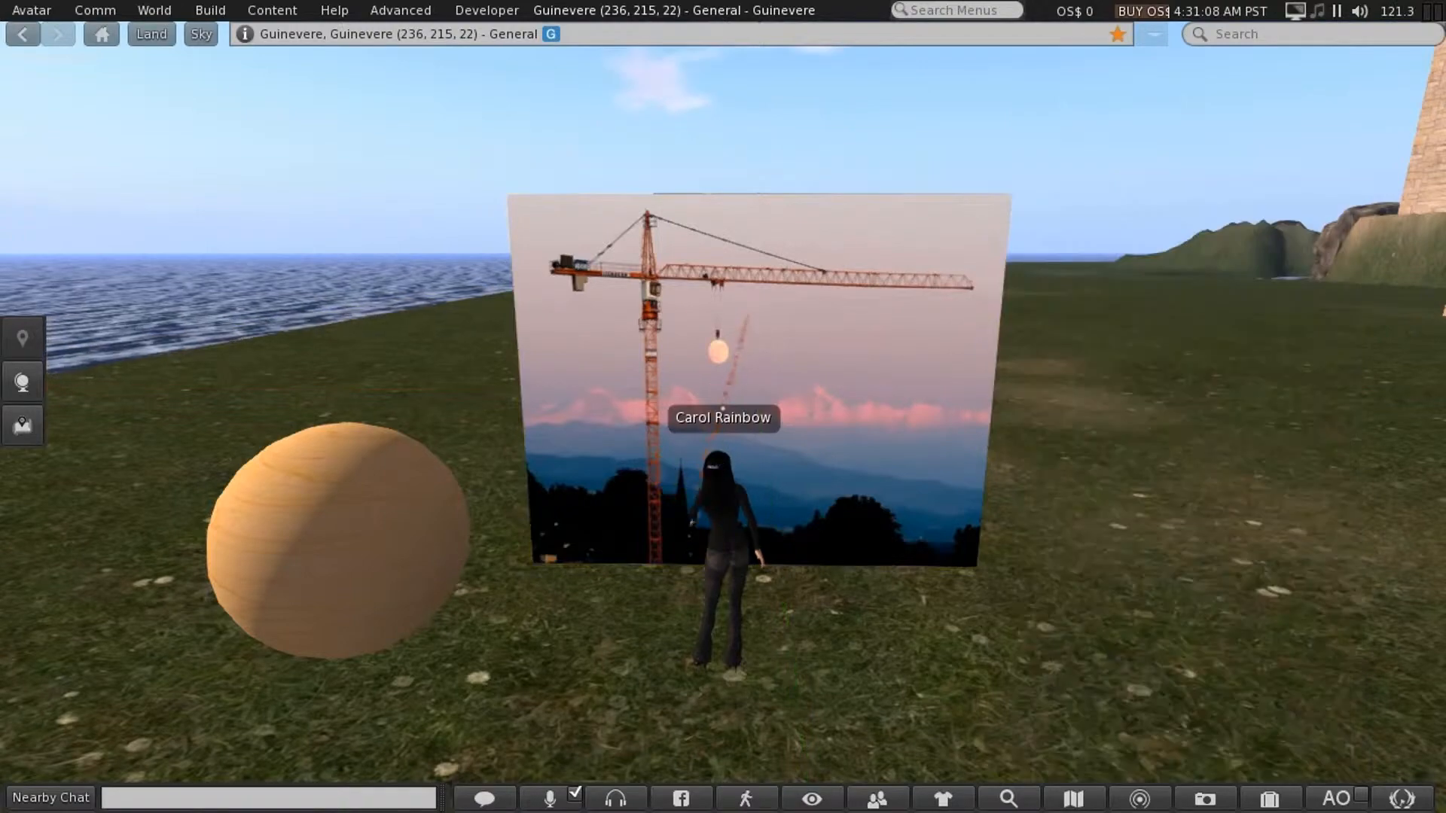
Examine the crane picture board from farther away, close up, and from its side.
scroll(723, 406, "down", 3)
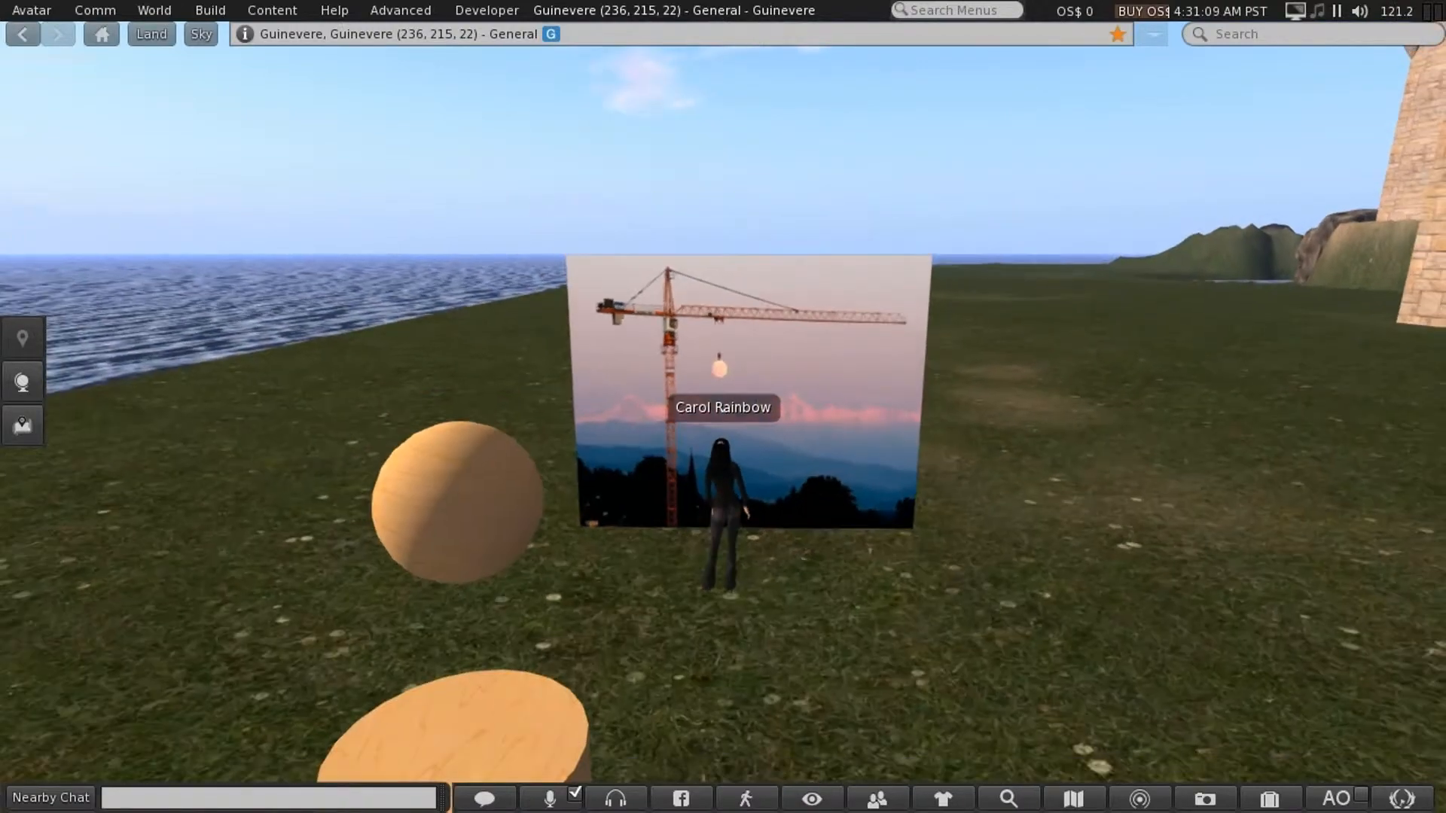
scroll(723, 407, "down", 5)
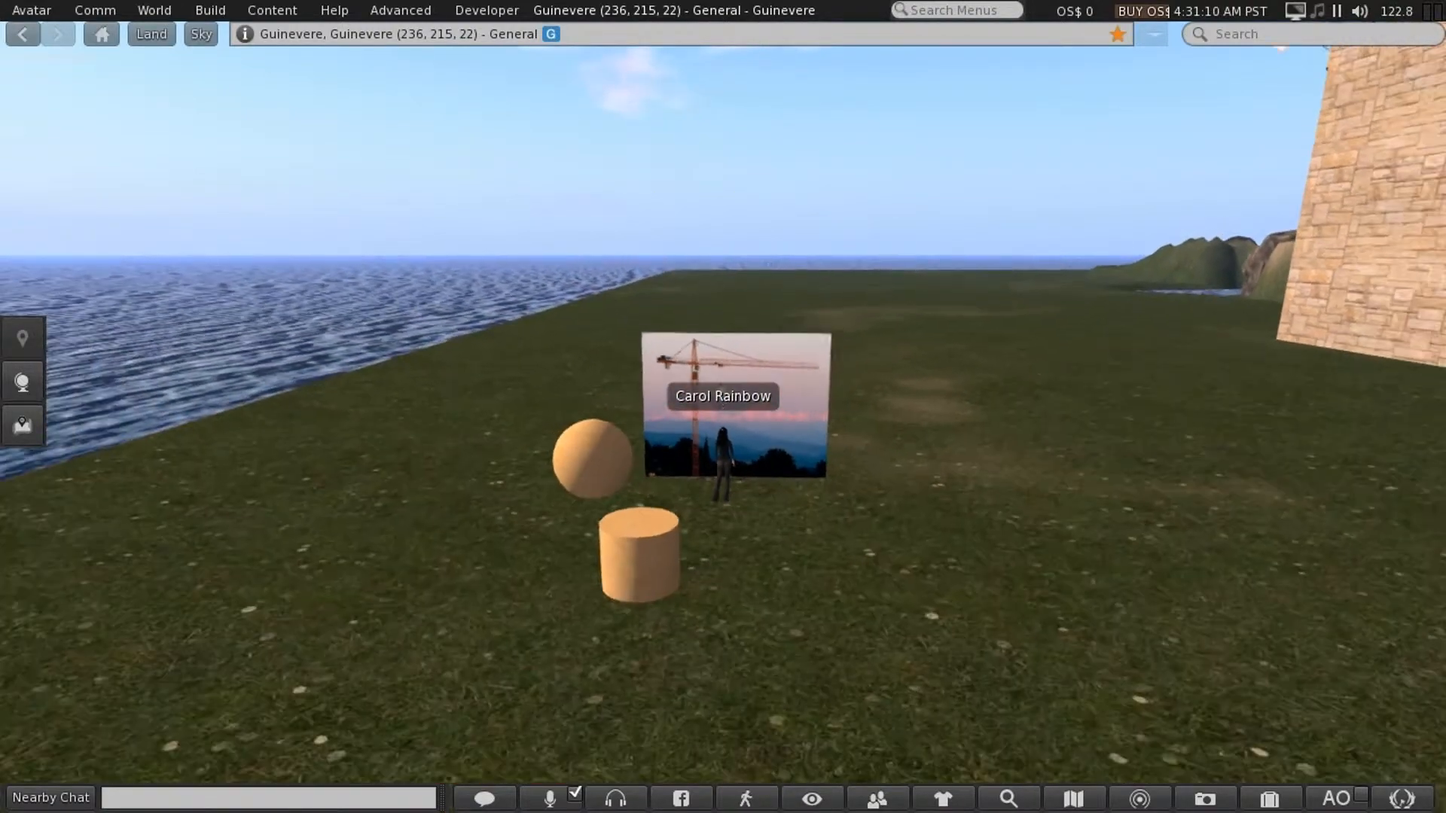
scroll(723, 407, "up", 6)
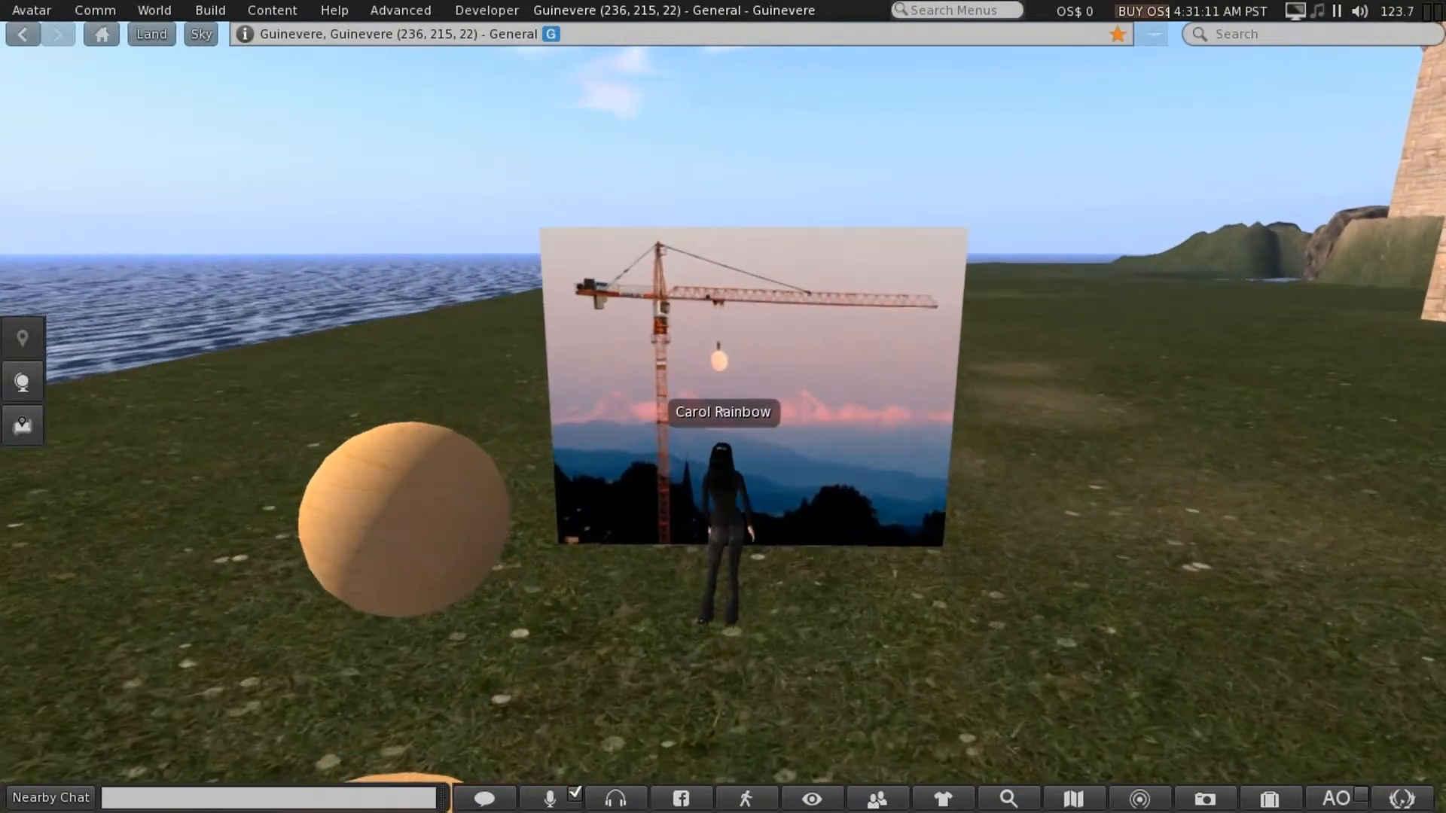
scroll(723, 407, "down", 1)
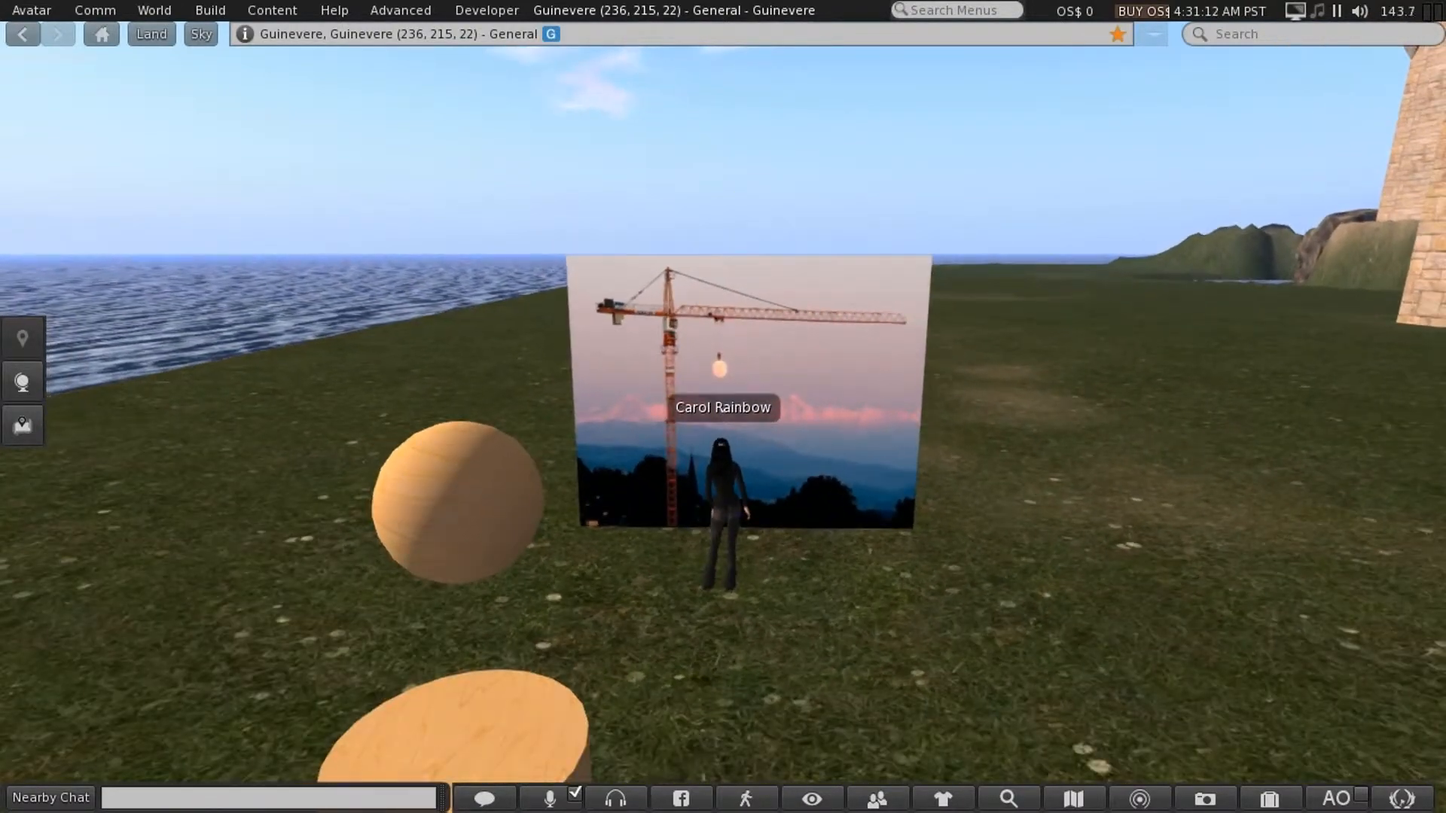
scroll(723, 406, "up", 2)
key("Left")
key("Left")
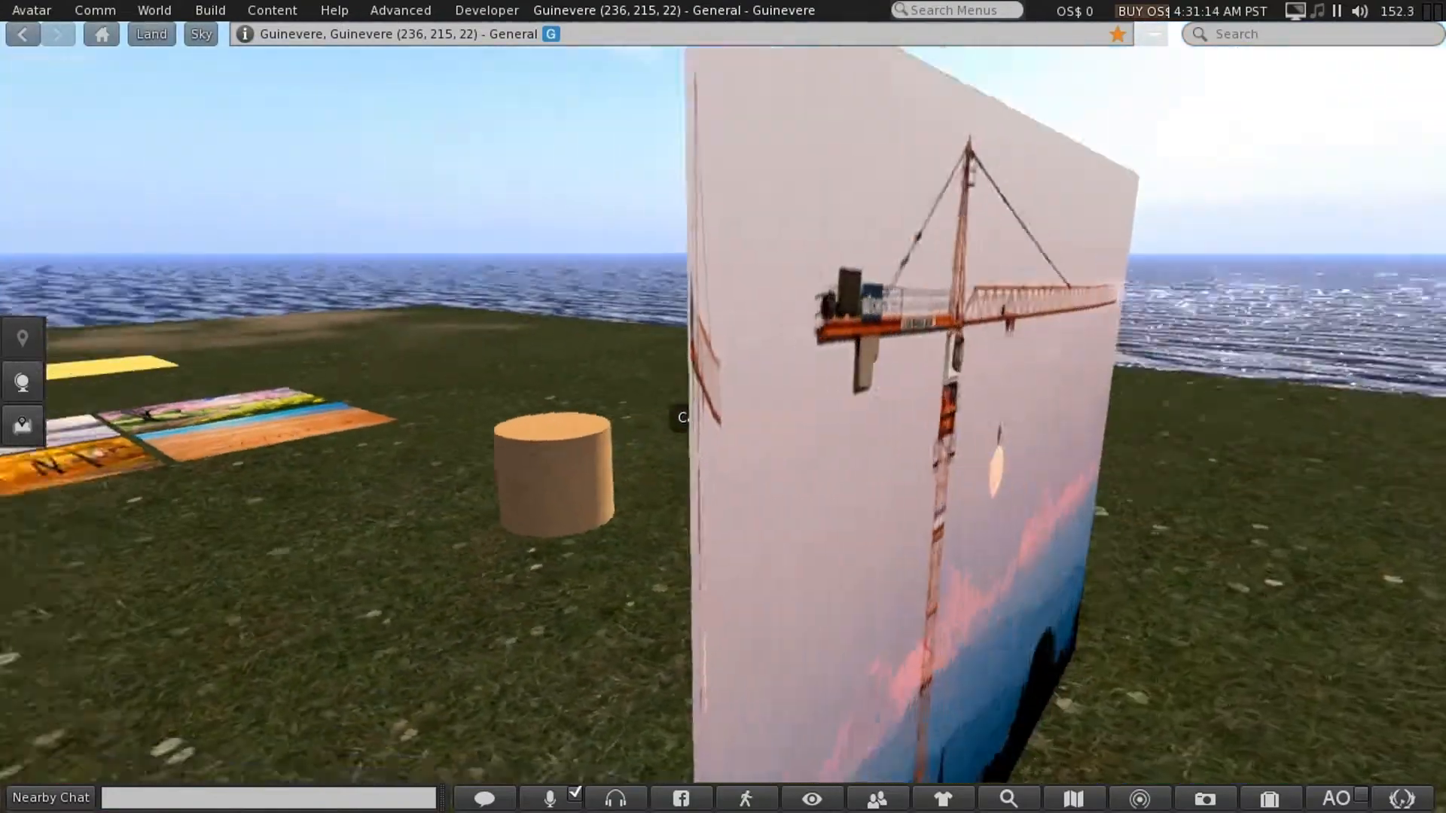
Walk over to the wooden cylinder, open it for editing, and replace its texture with the blank texture.
key("Up")
key("Left")
key("Up")
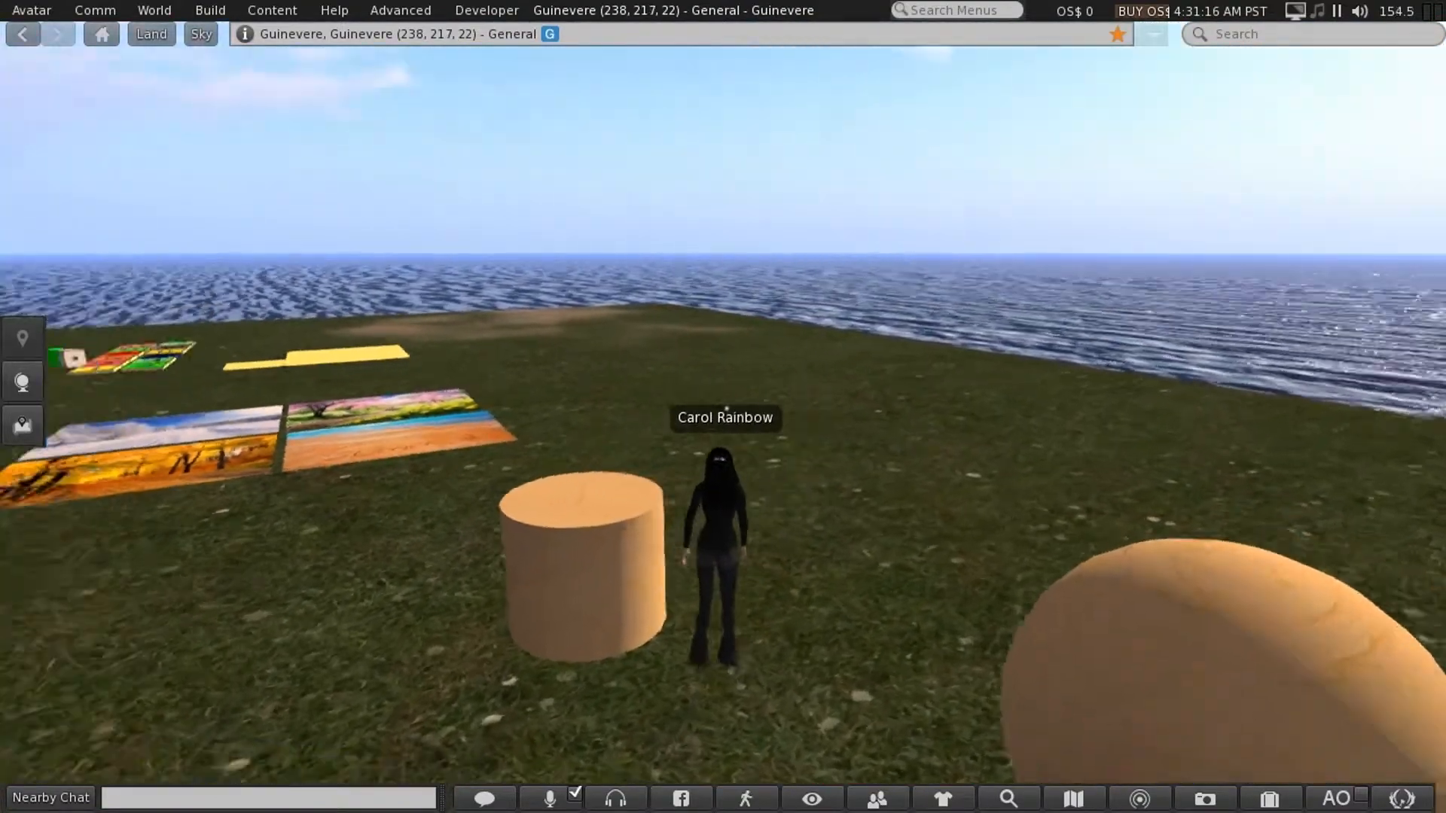
key("Left")
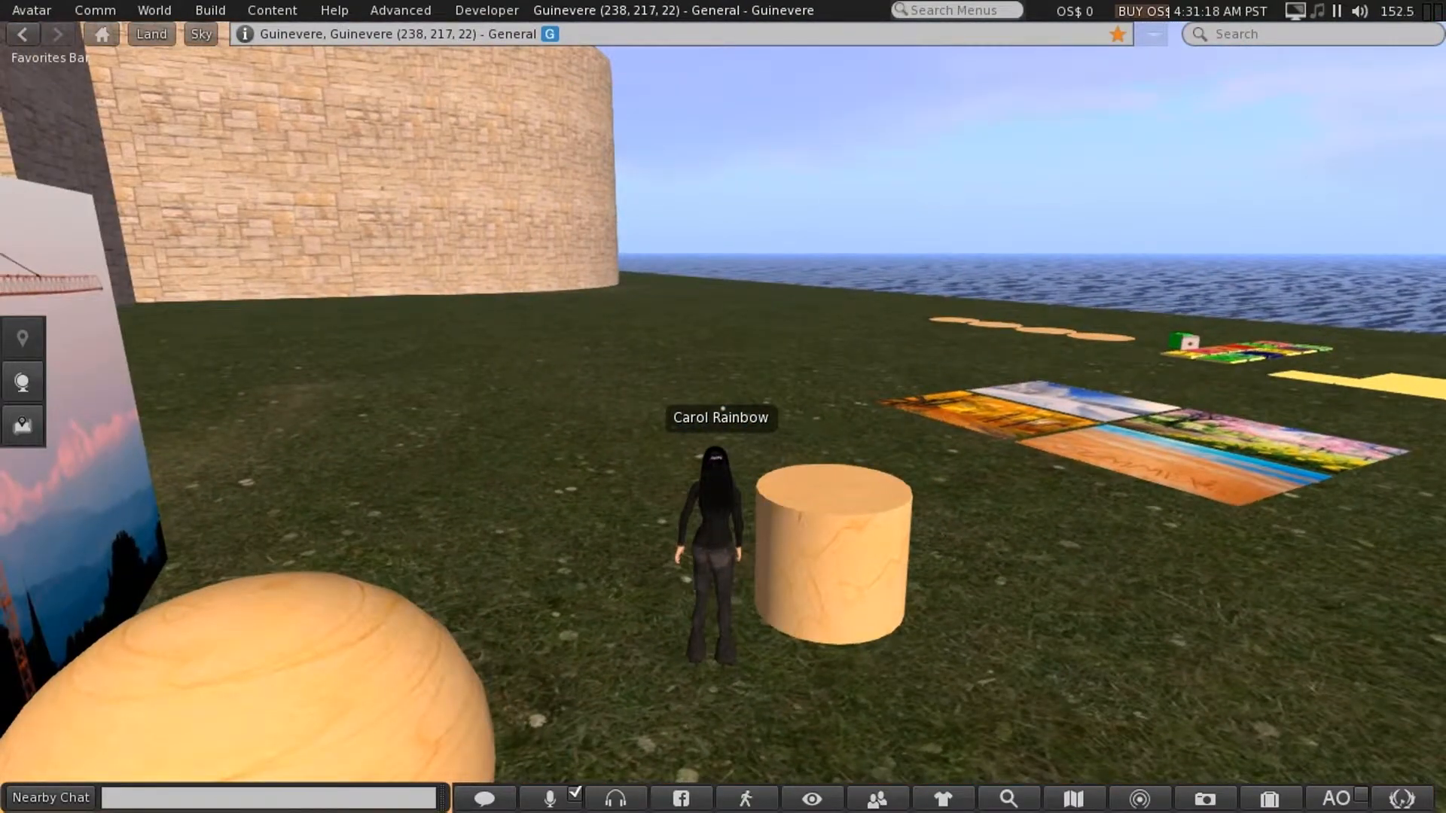
right_click(839, 565)
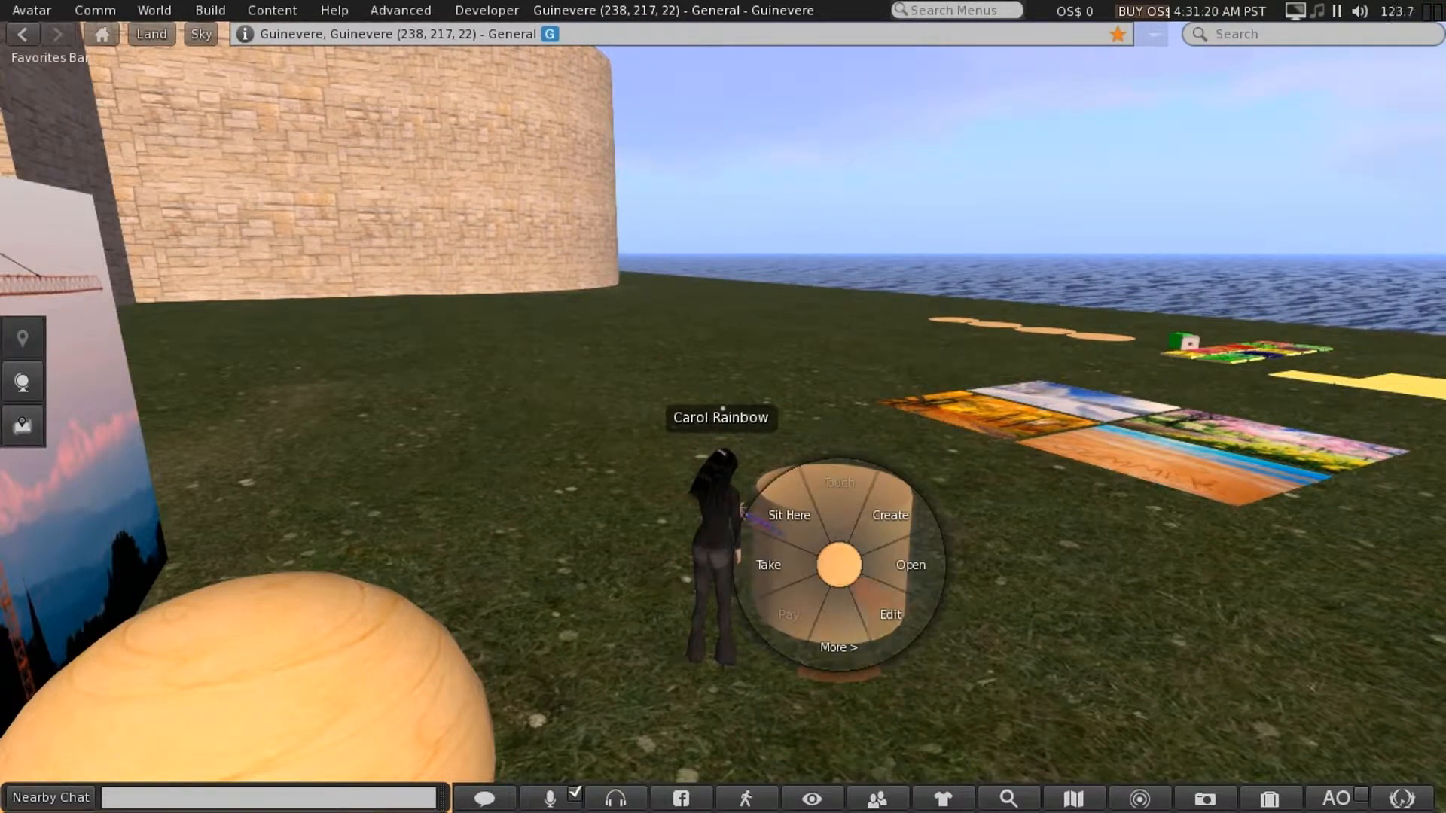
left_click(890, 614)
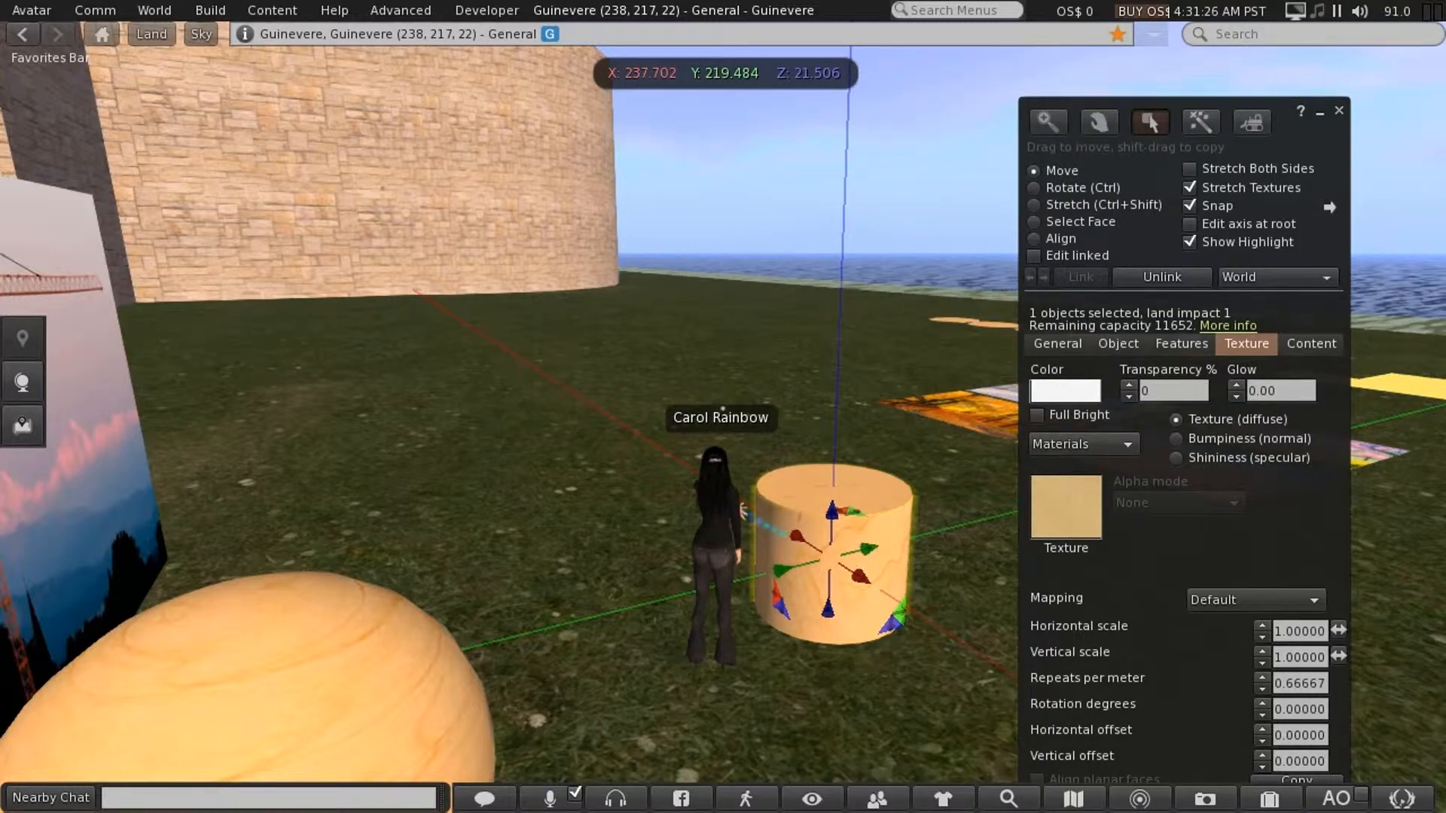
left_click(1066, 506)
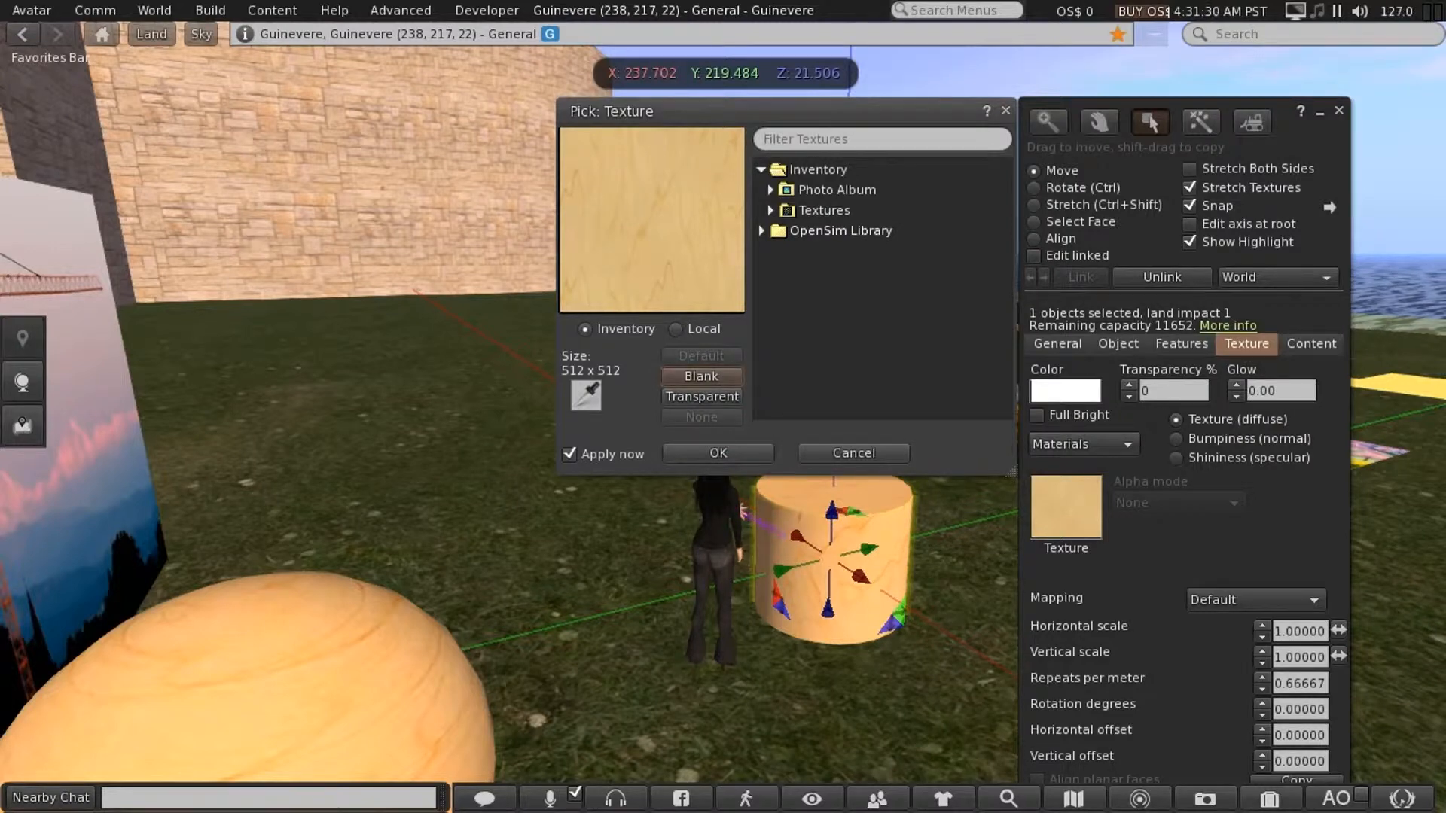
left_click(701, 376)
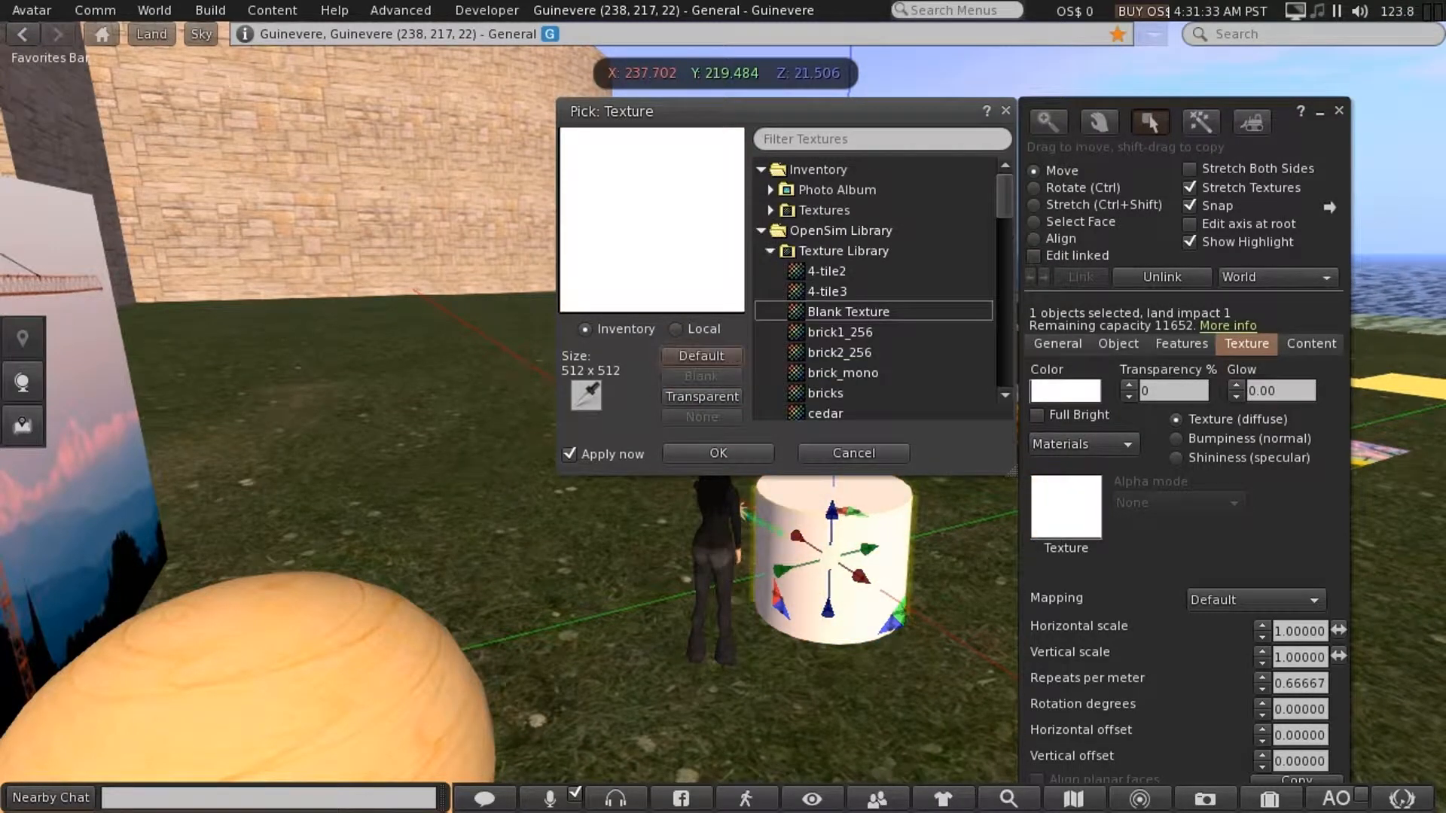
left_click(718, 453)
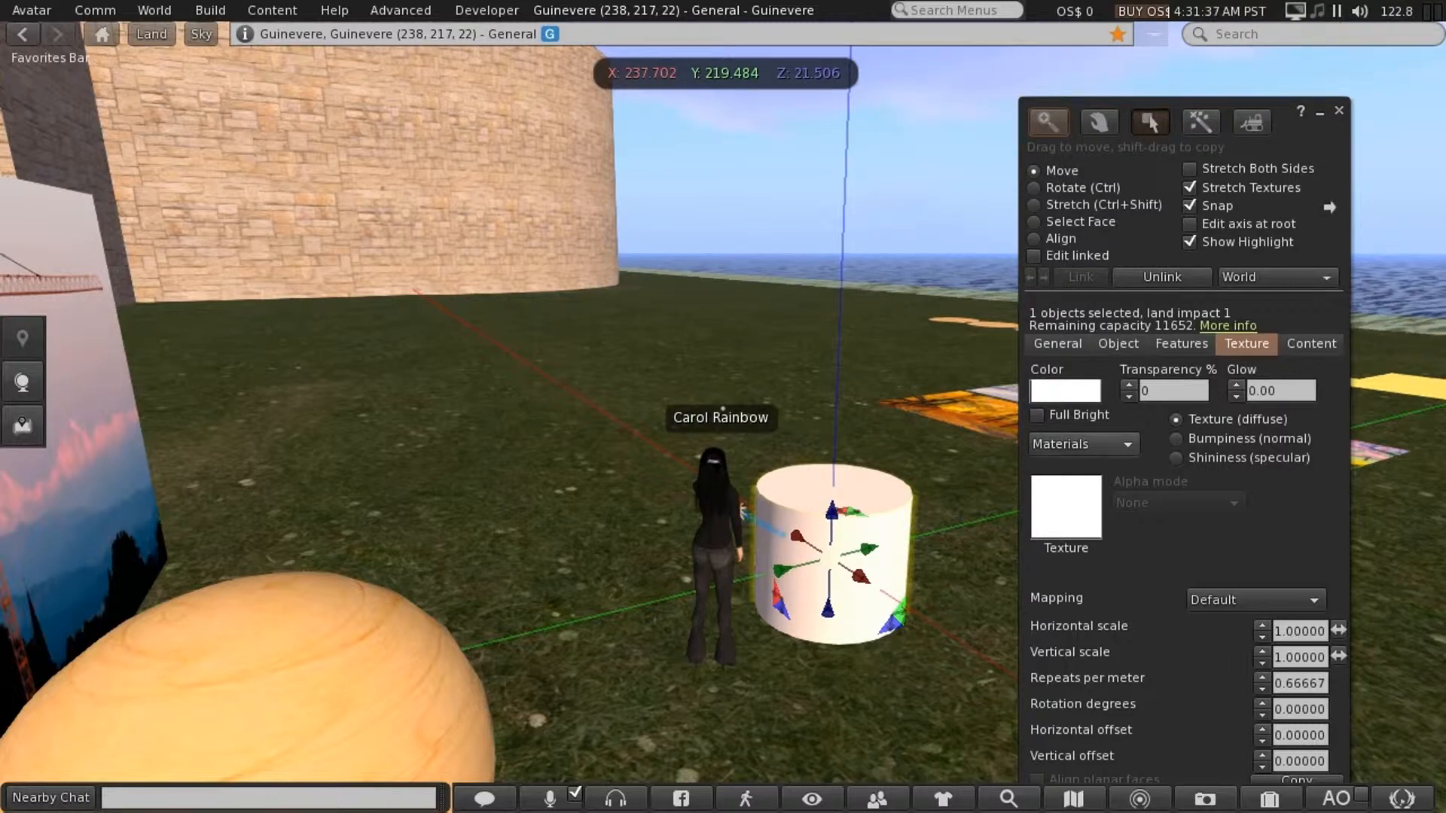
Color the cylinder dark green with RGB 0, 108, 54, and close the object editor.
left_click(1065, 391)
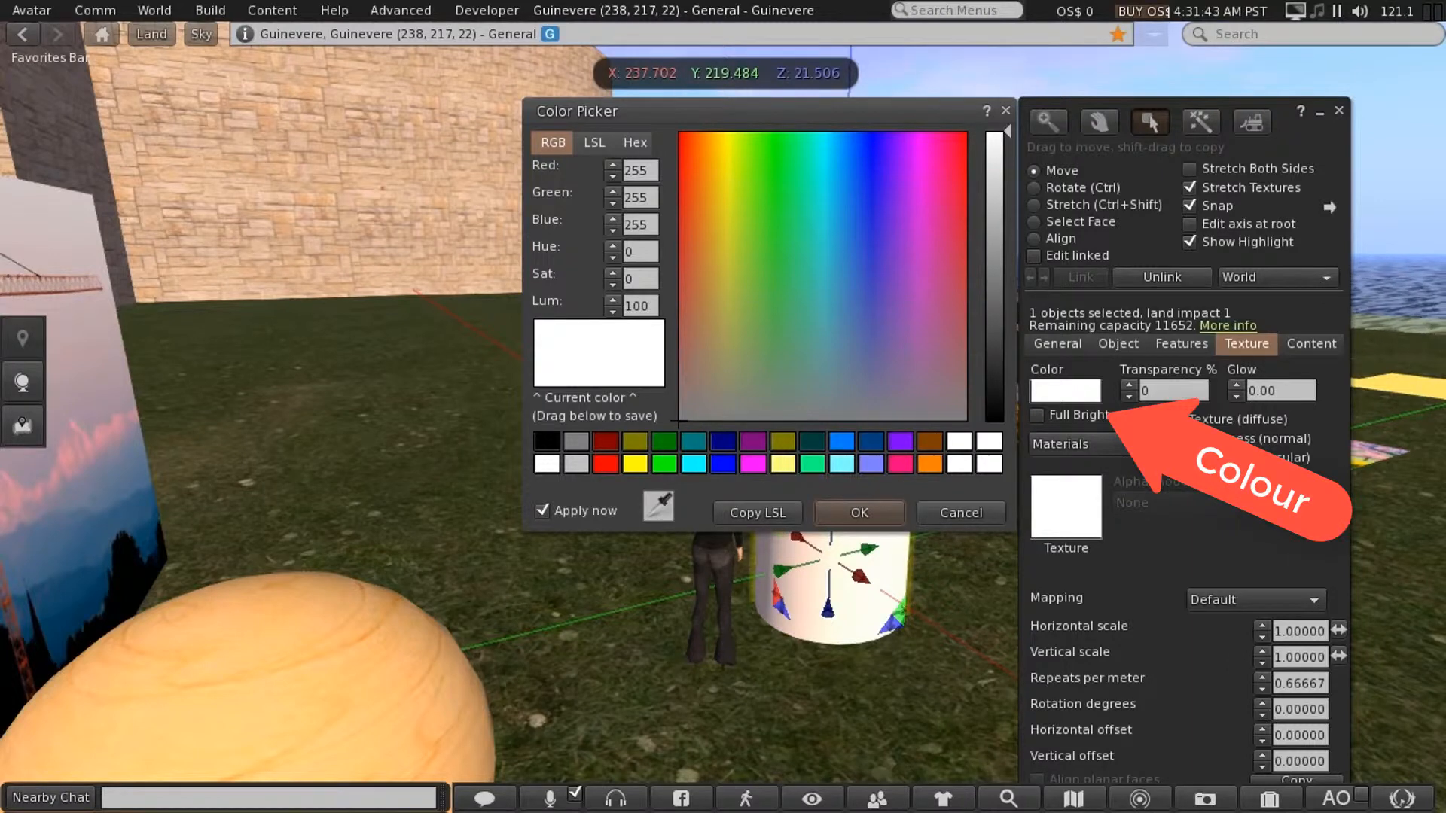
left_click(813, 463)
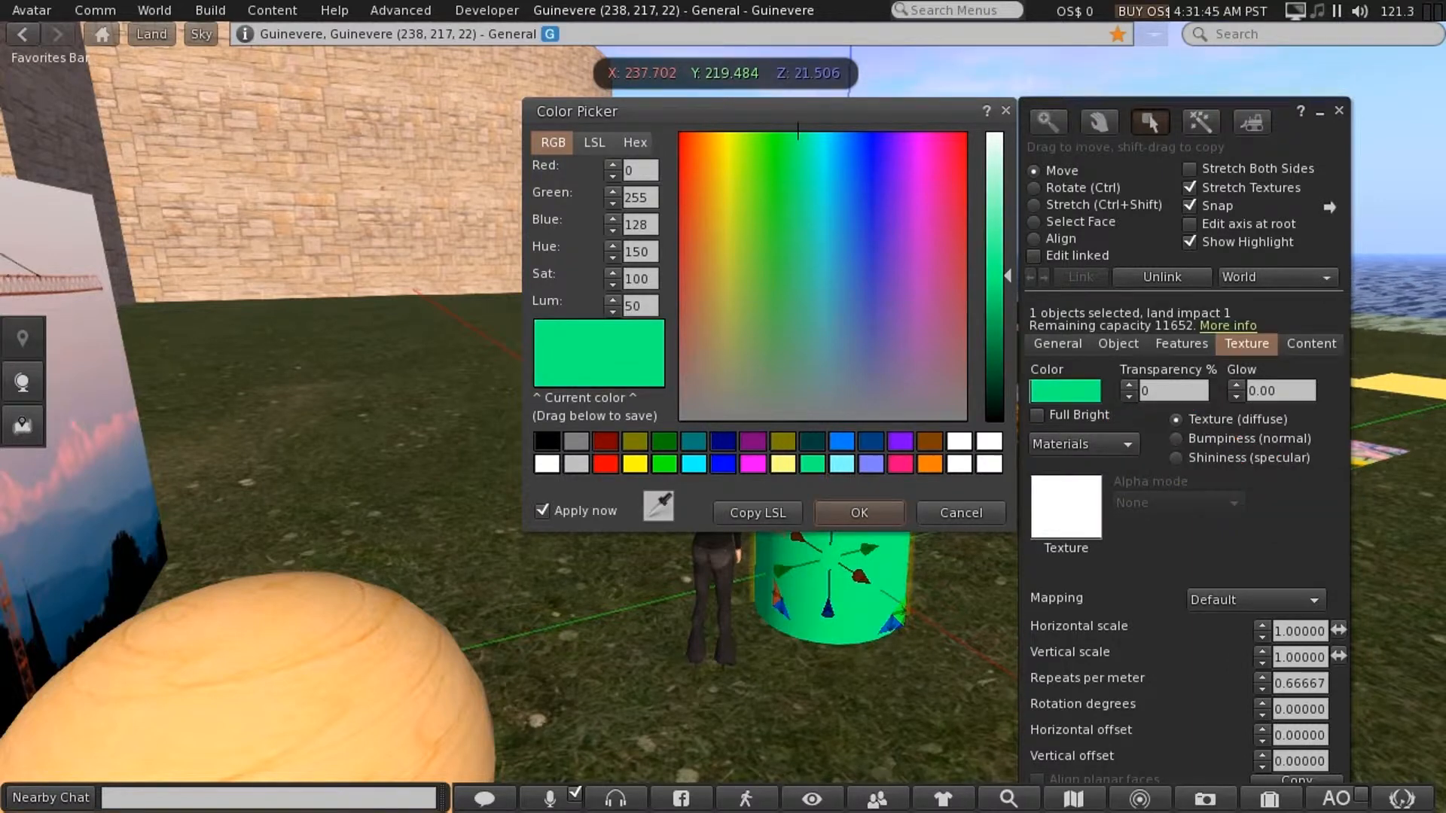
left_click_drag(996, 276, 996, 359)
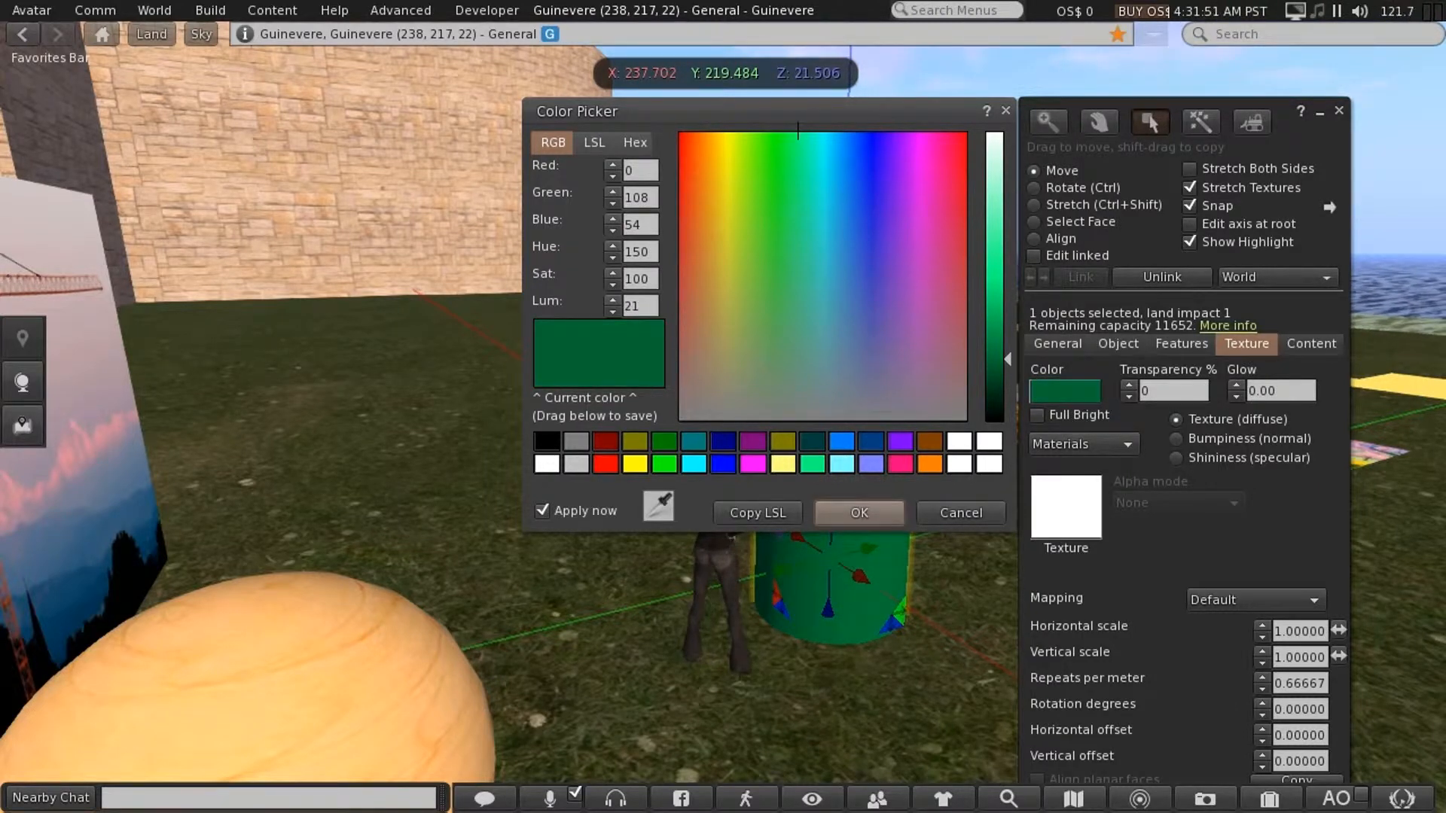
left_click(859, 513)
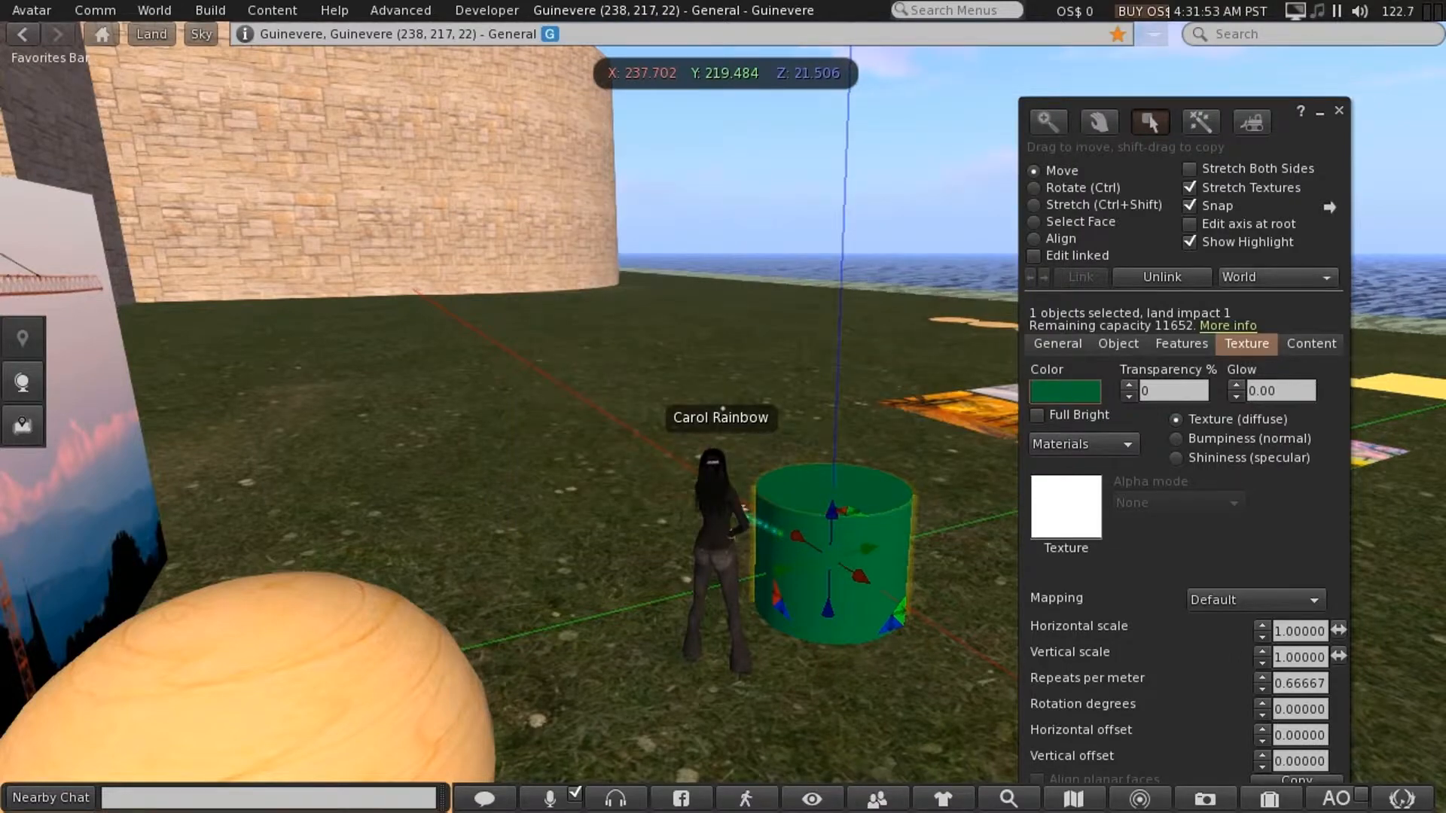
key("Escape")
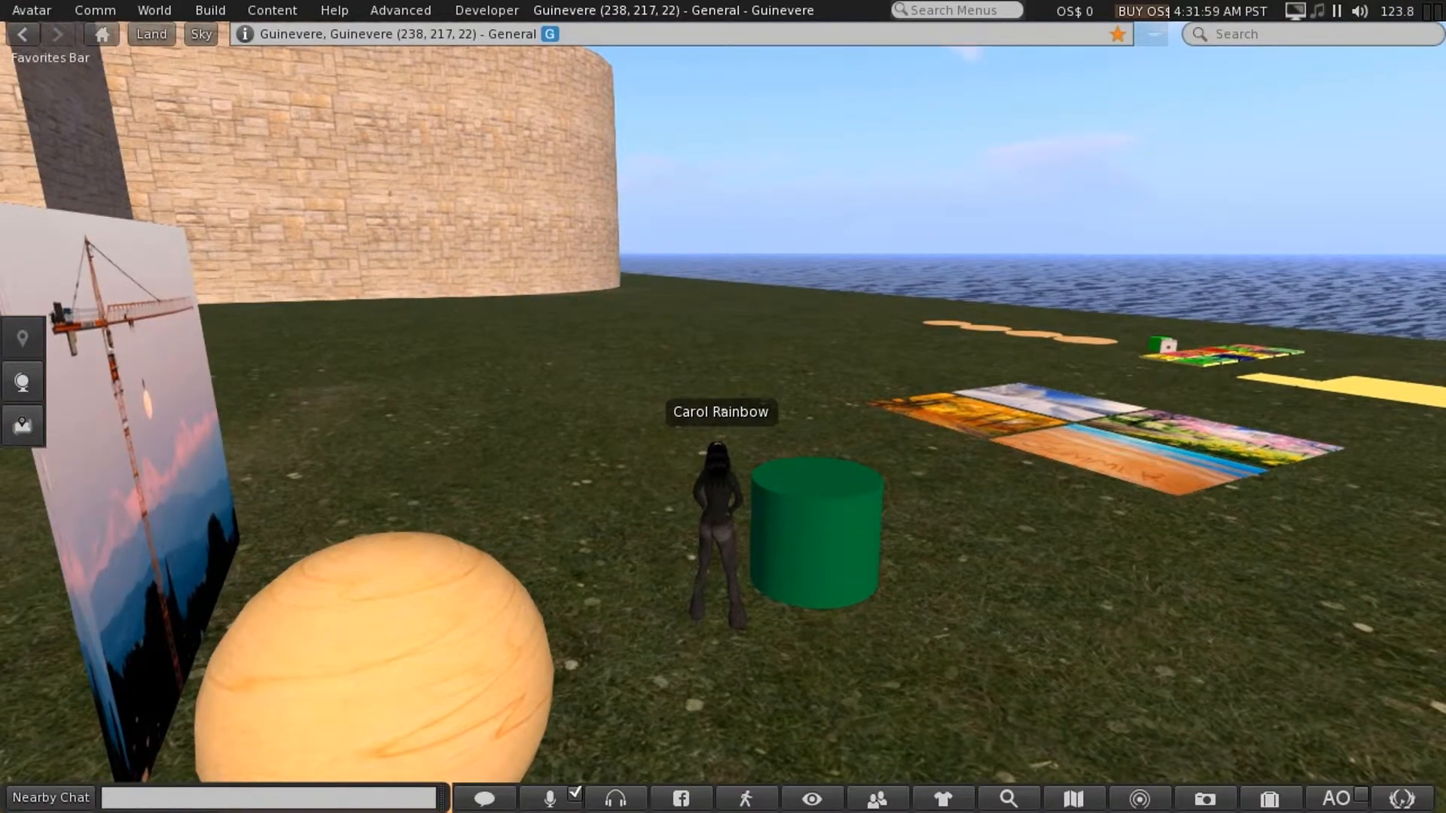
Open the wooden sphere for editing and move it along the X axis to 242.036, clear of the object editor.
scroll(724, 407, "down", 2)
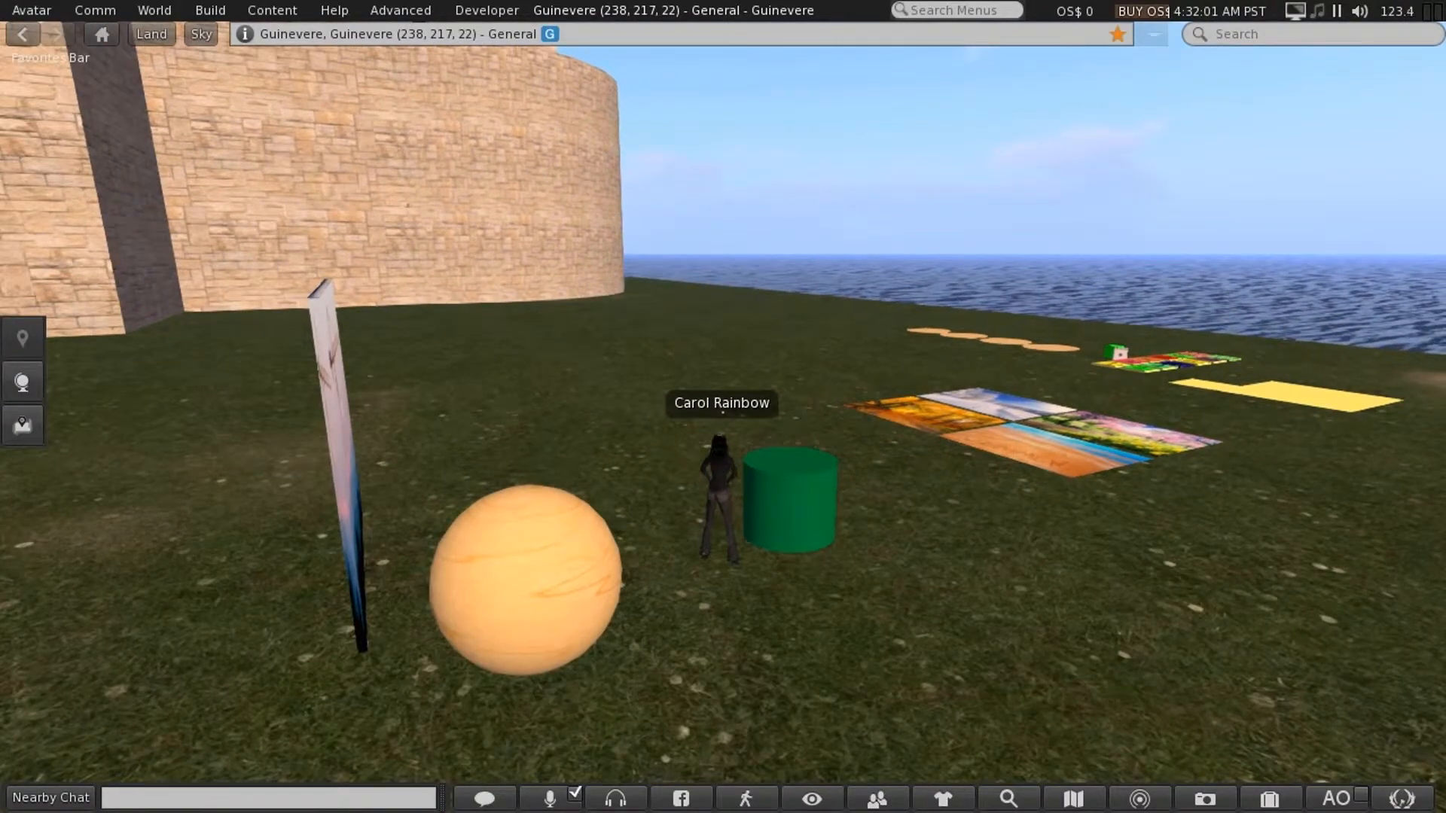
left_click_drag(722, 559, 542, 559, "alt")
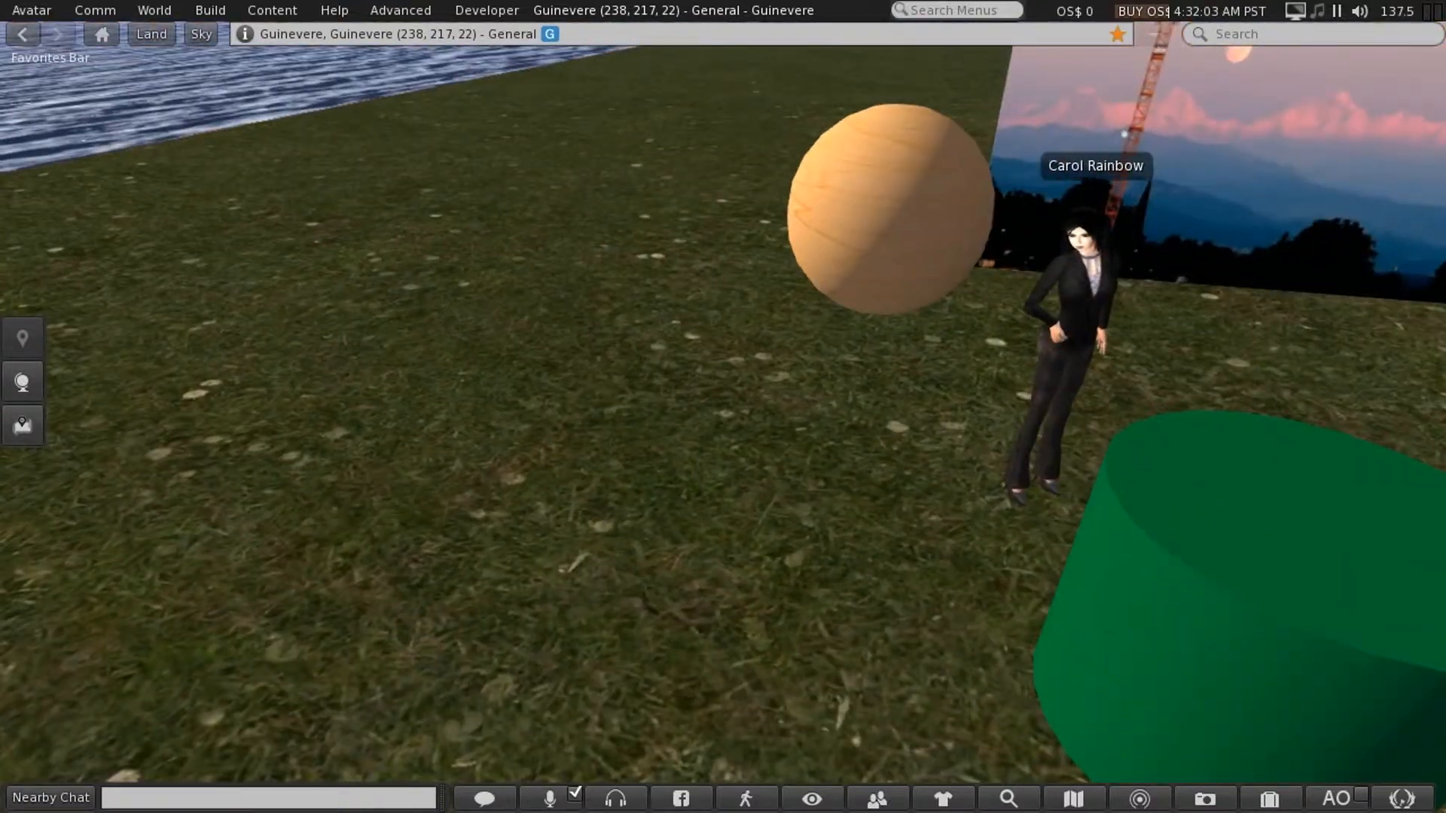
right_click(887, 229)
left_click(937, 277)
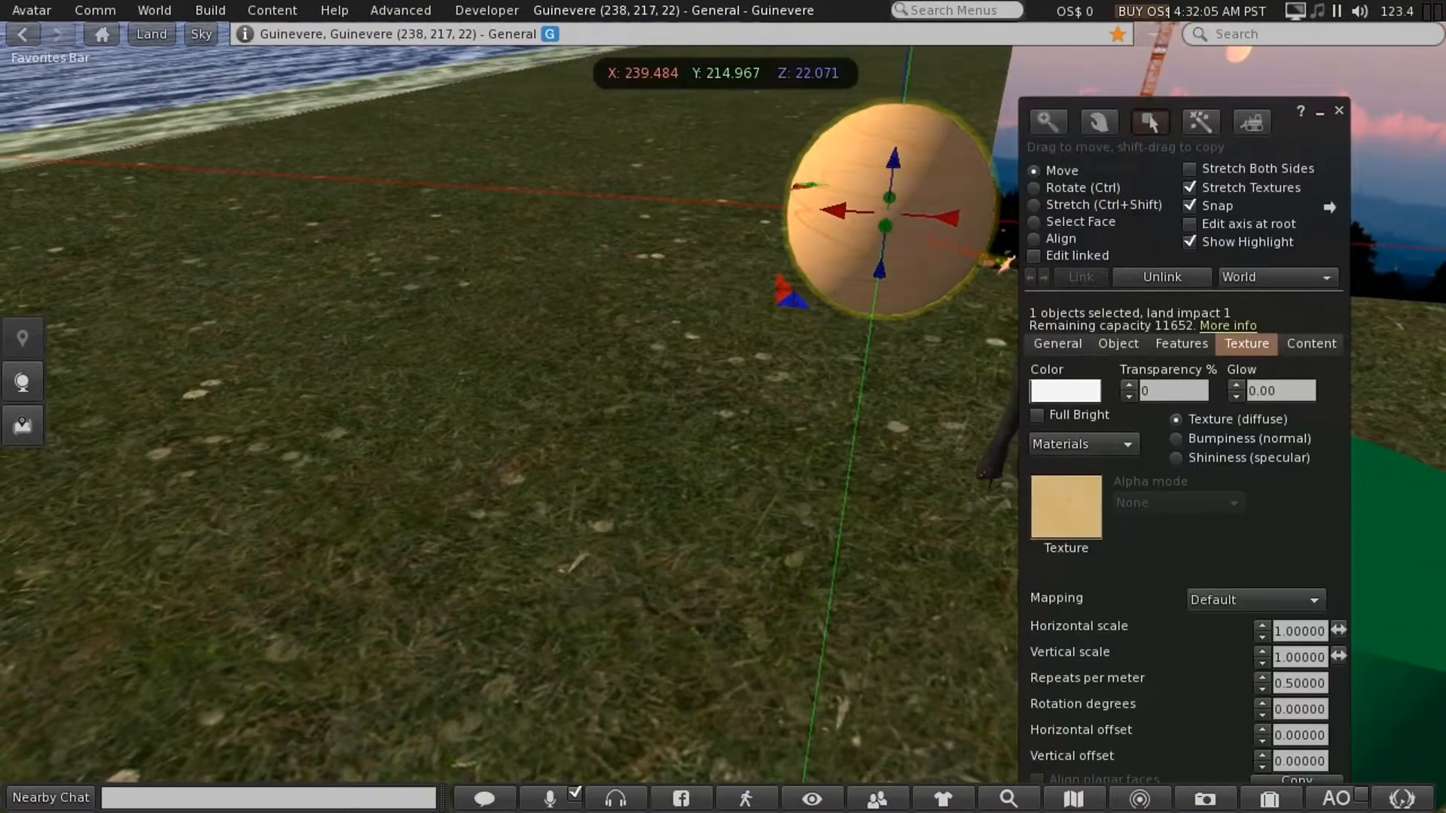
left_click_drag(836, 211, 595, 195)
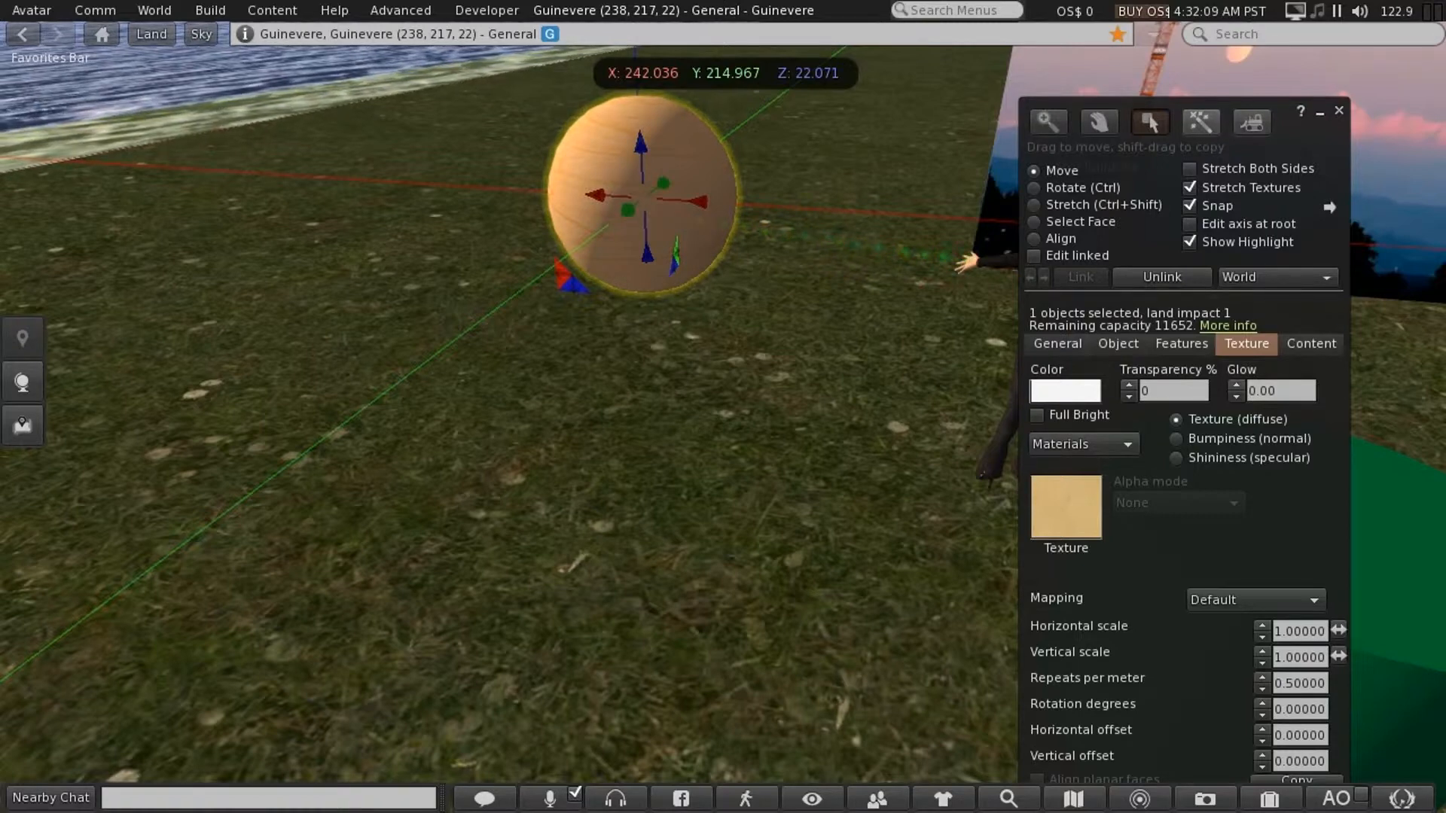
left_click_drag(1259, 107, 1101, 72)
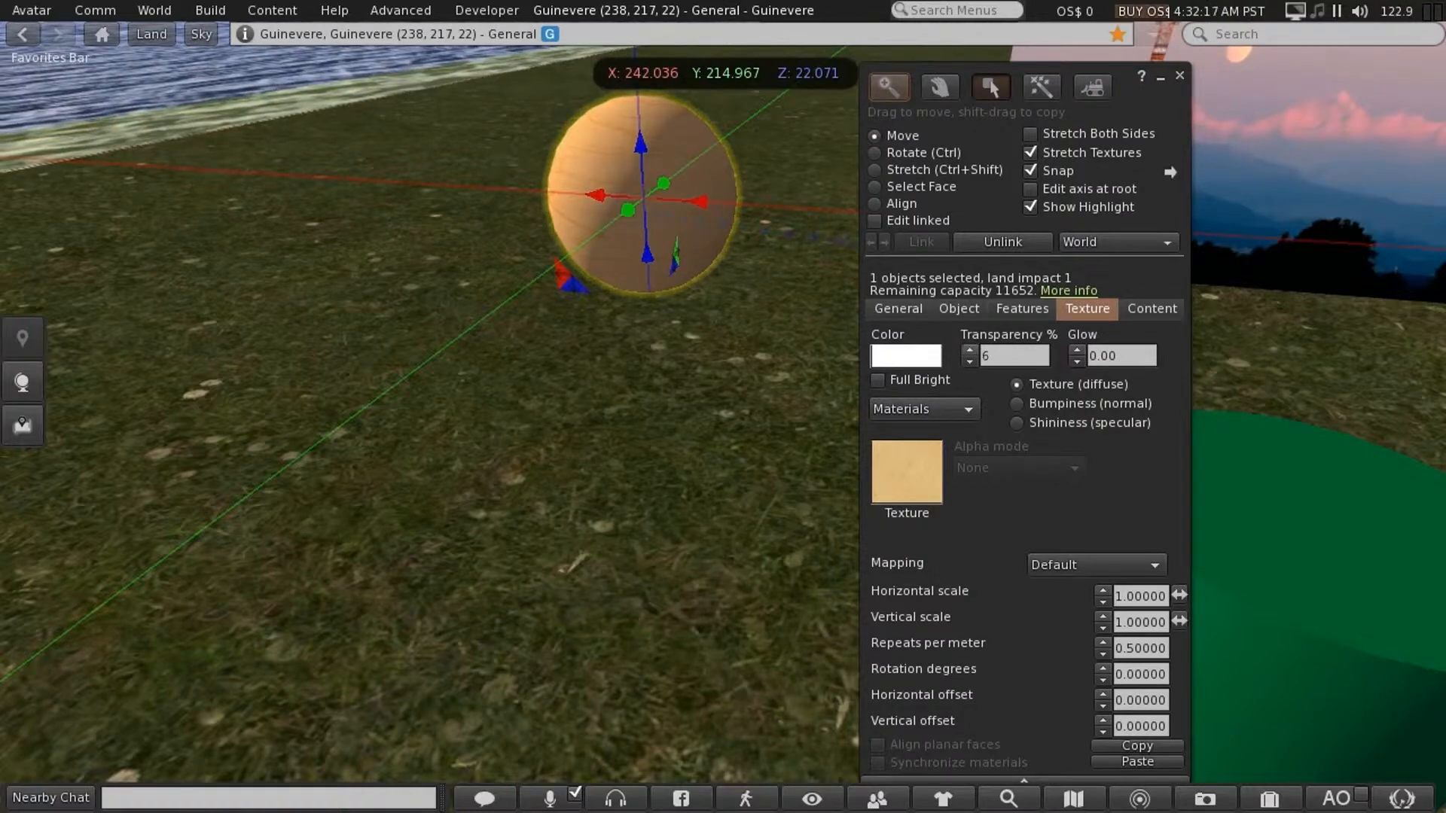
Try high and low transparency values on the sphere, and set its transparency to 50%.
left_click(971, 350)
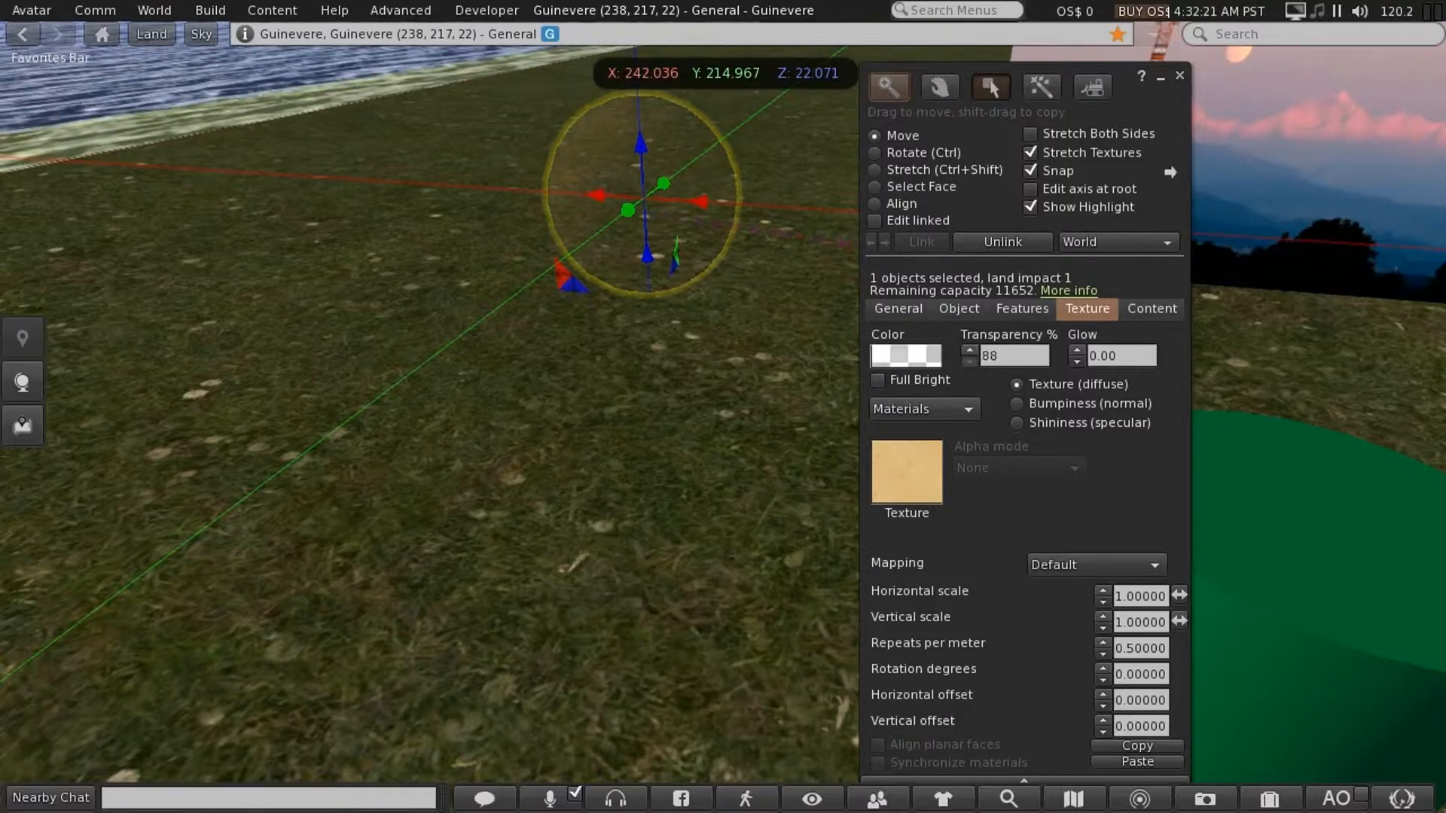
left_click(970, 361)
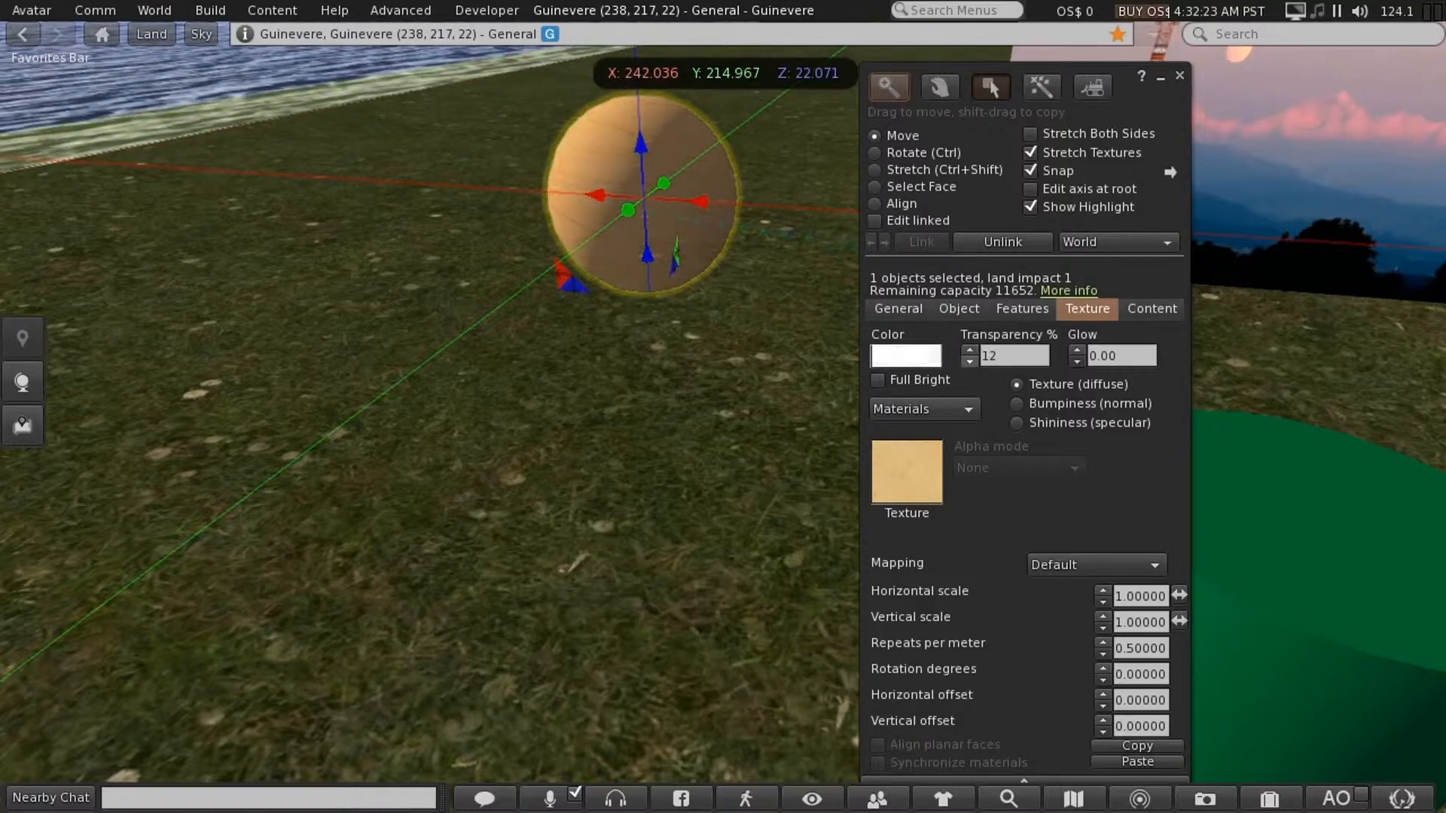
left_click(970, 350)
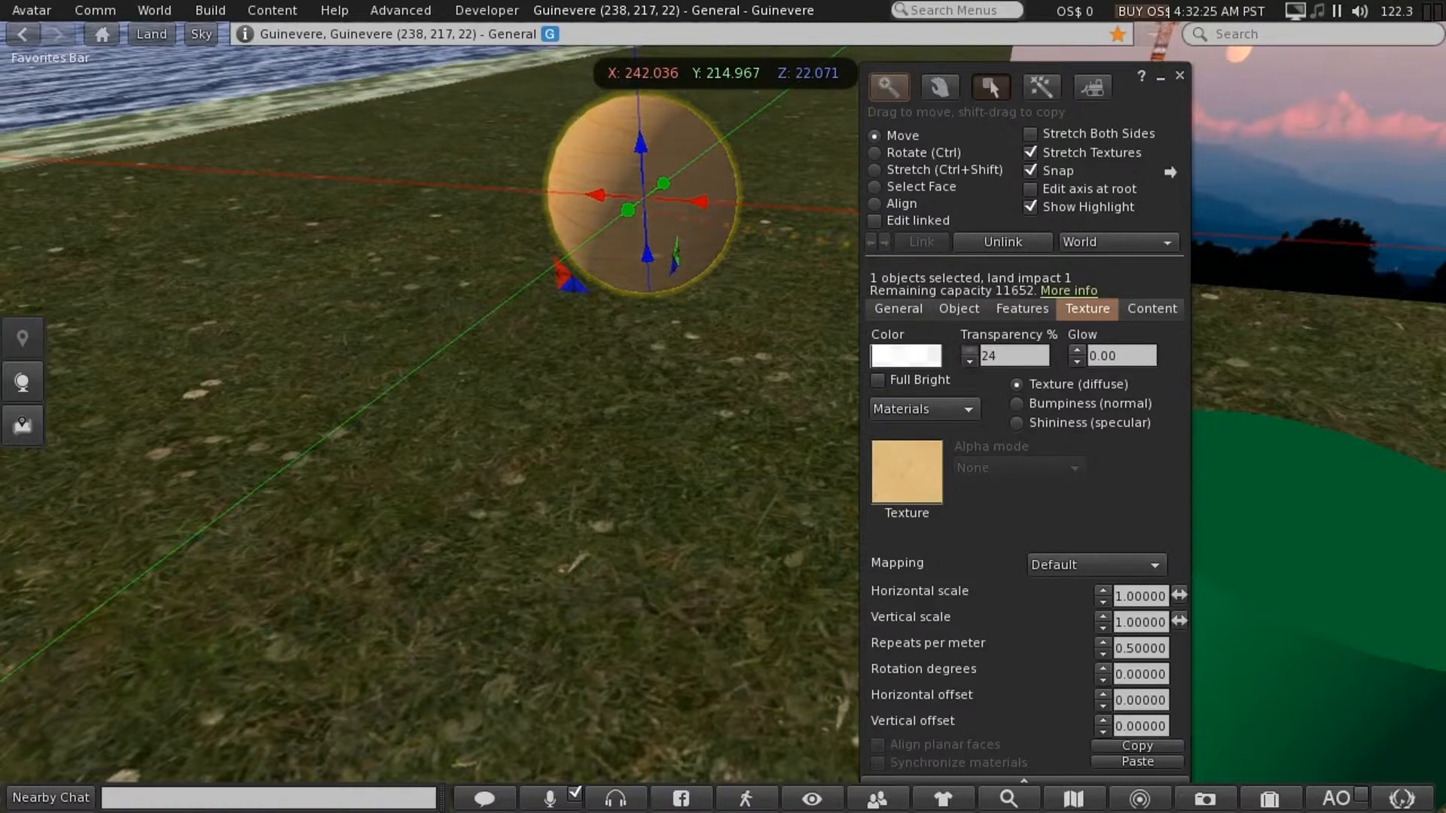
left_click(970, 350)
left_click(970, 351)
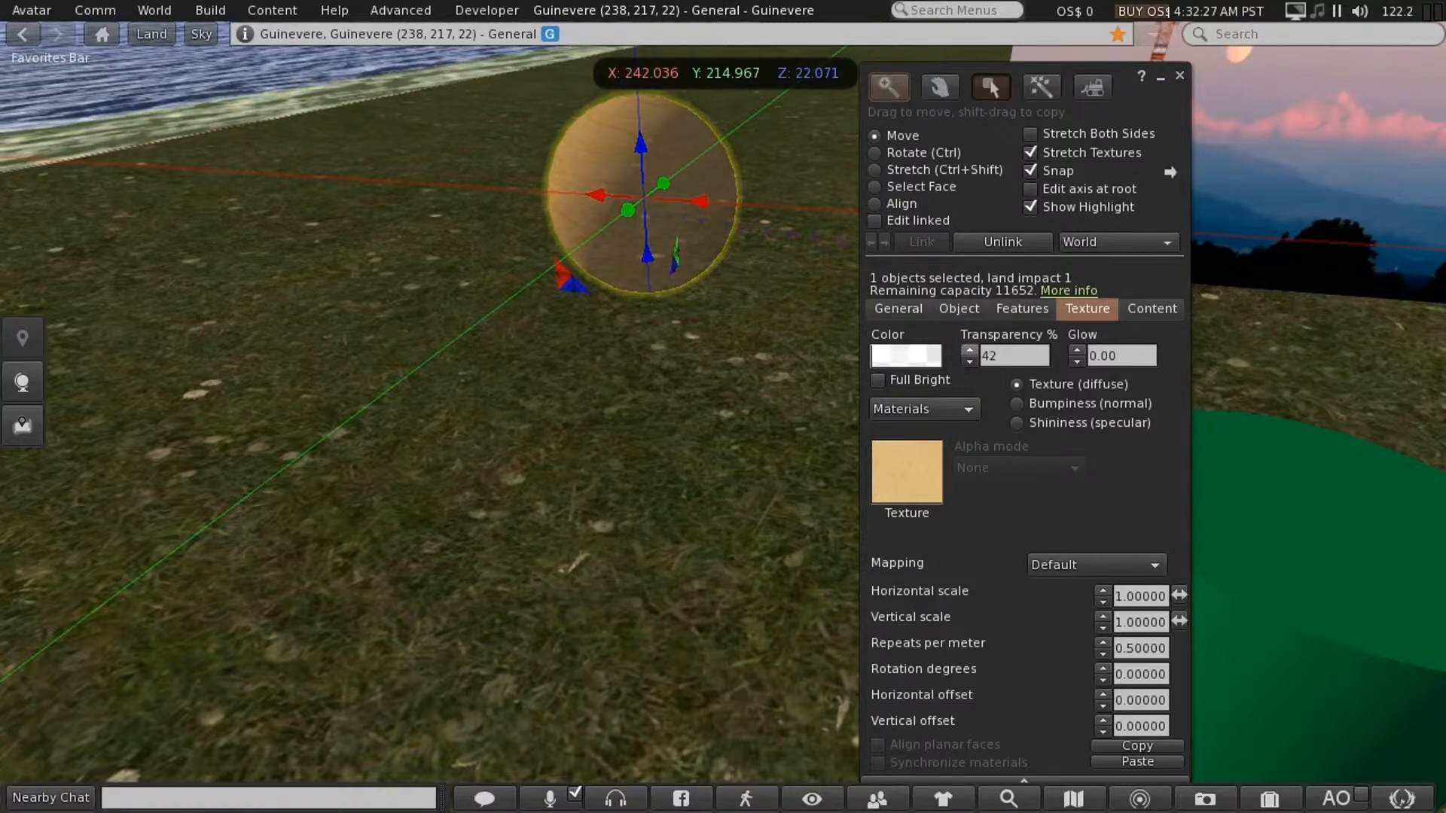
left_click(970, 351)
left_click(970, 351)
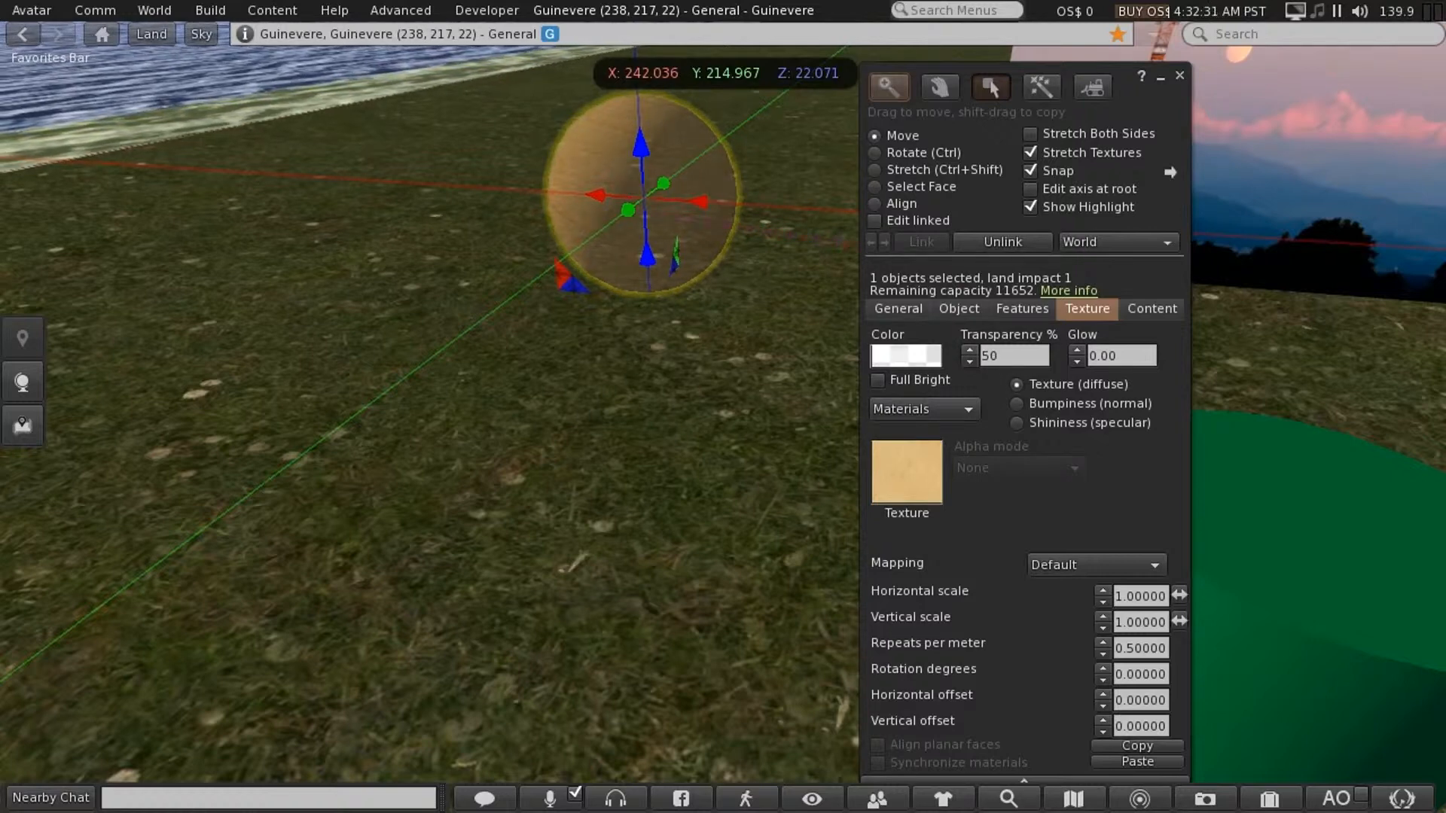
Enable Full Bright on the sphere, try the blank texture, and apply glasstile2 from the Texture Library, moving the picker clear of the sphere.
left_click(878, 379)
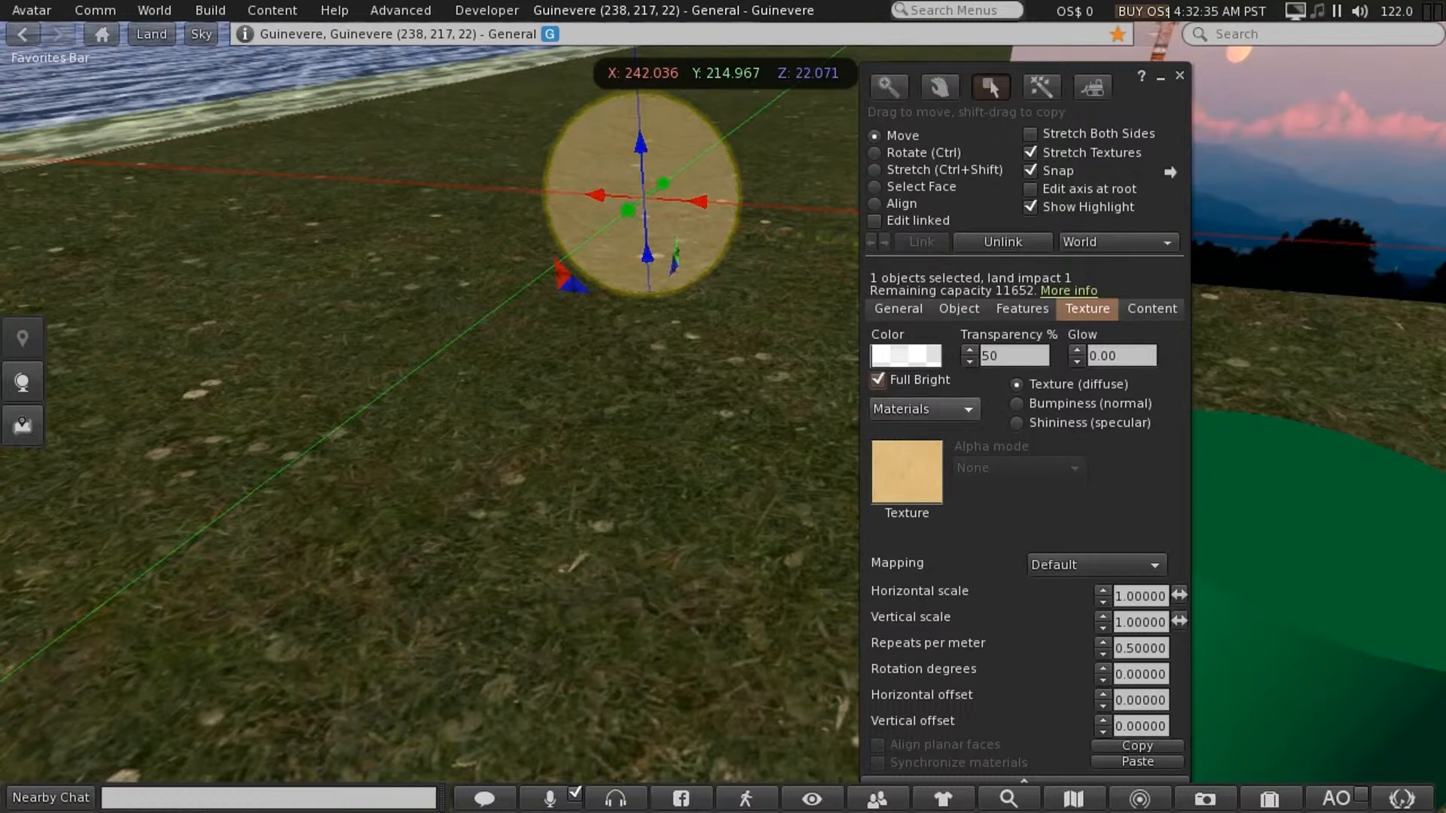
left_click(907, 472)
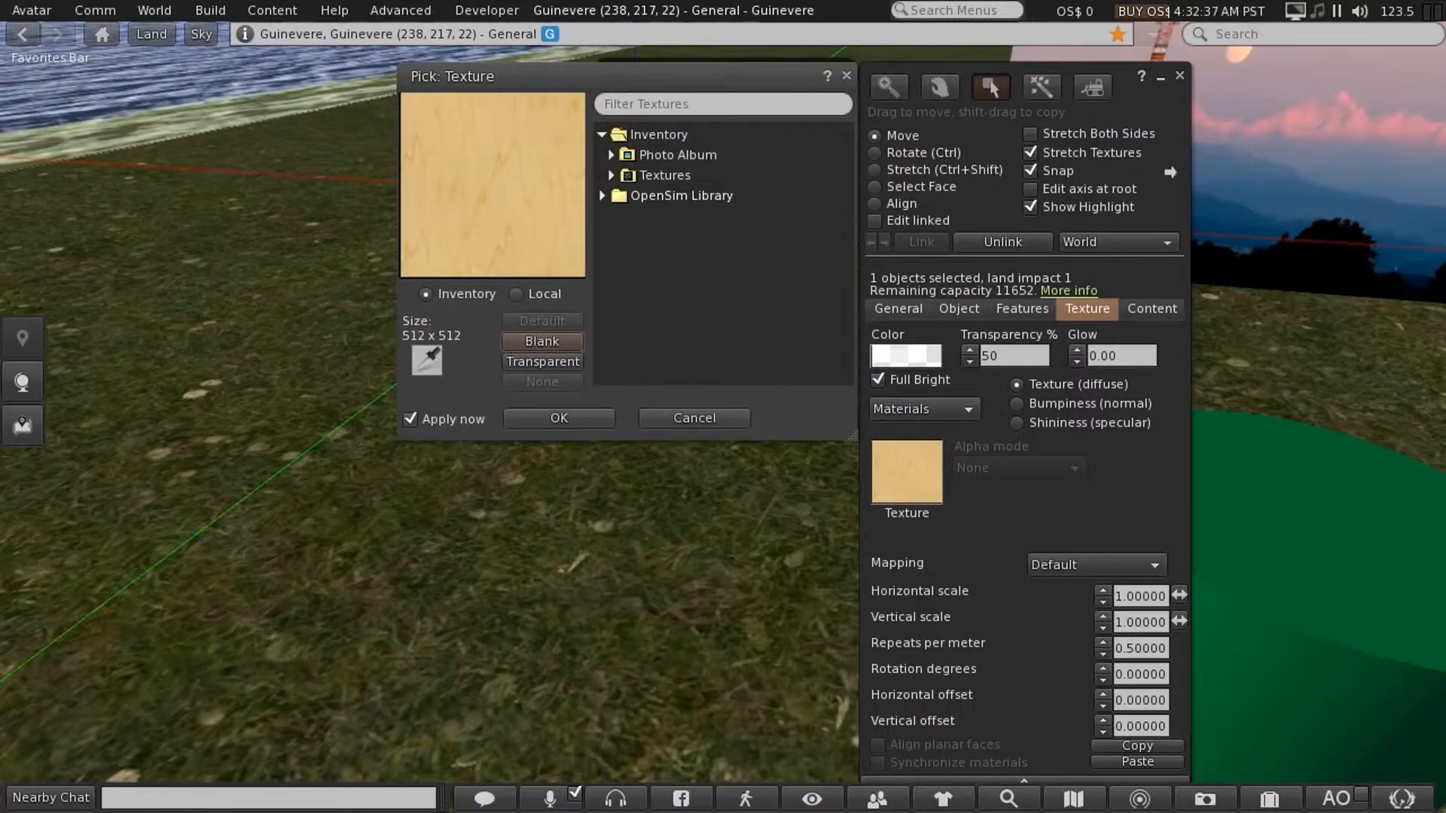
left_click(543, 341)
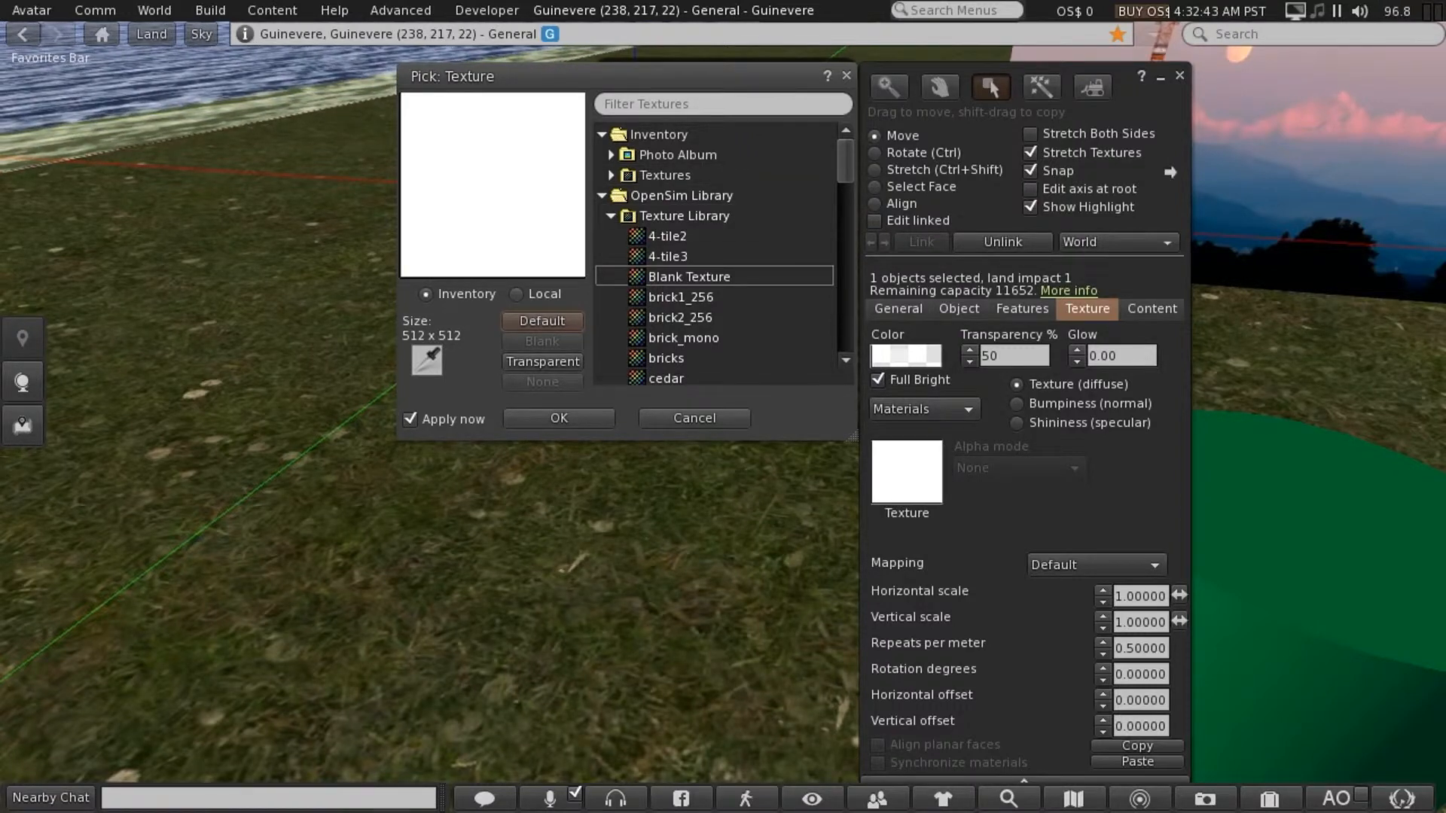
left_click(611, 175)
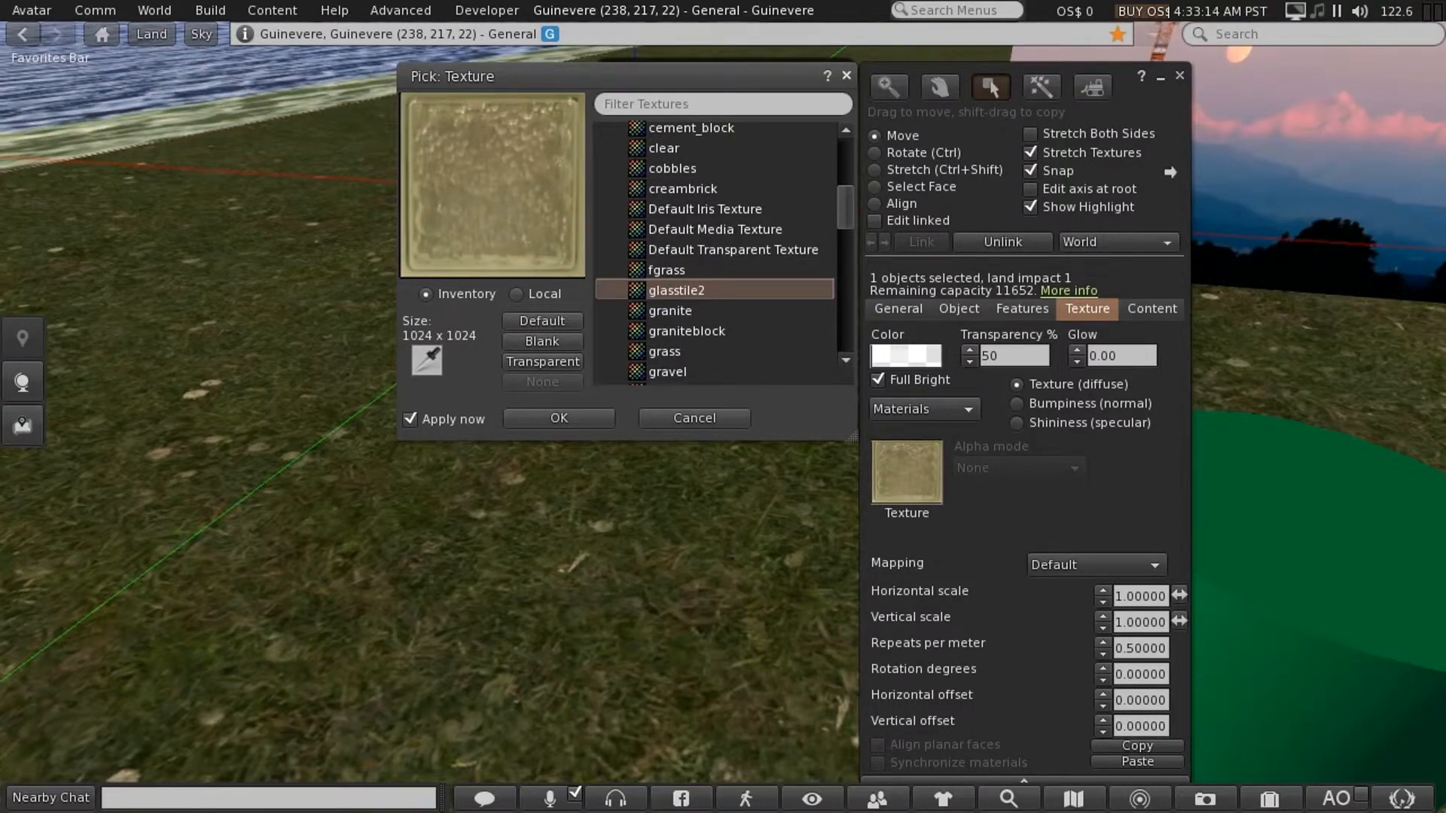
left_click_drag(648, 76, 462, 342)
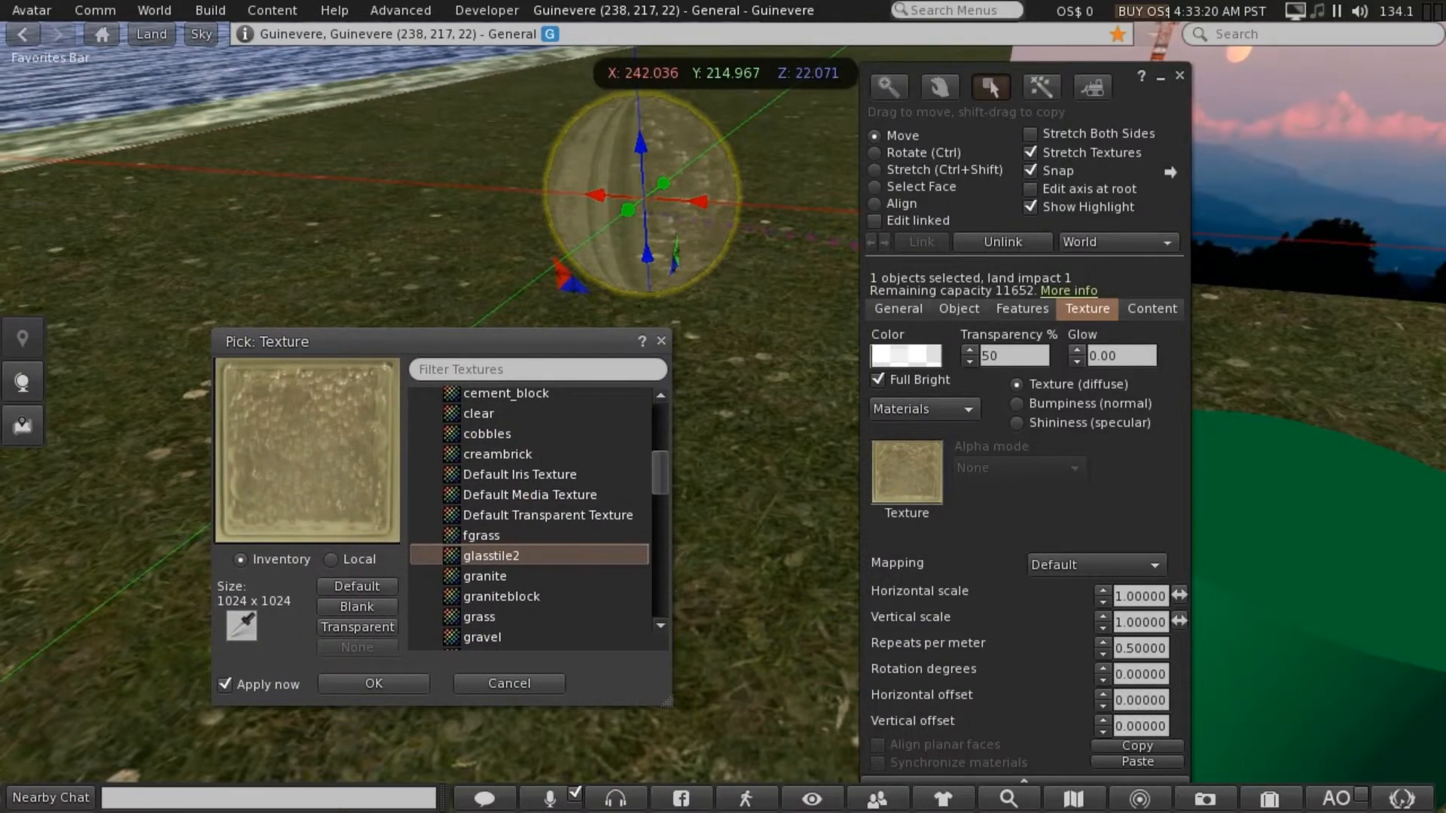
Set the sphere's glow to 0.10, and close the texture picker and object editor.
left_click(1108, 356)
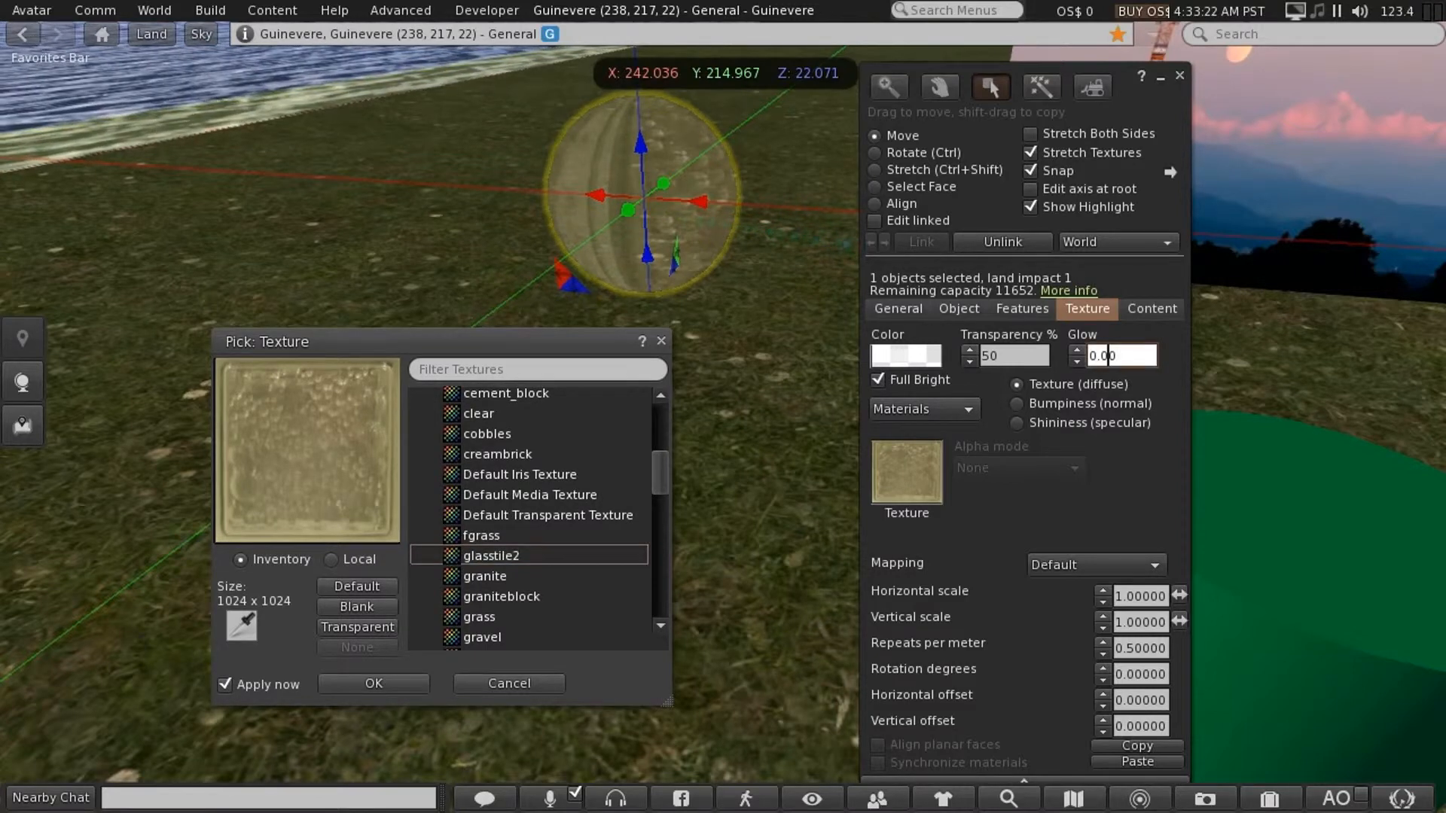
key("BackSpace")
type("1")
key("Return")
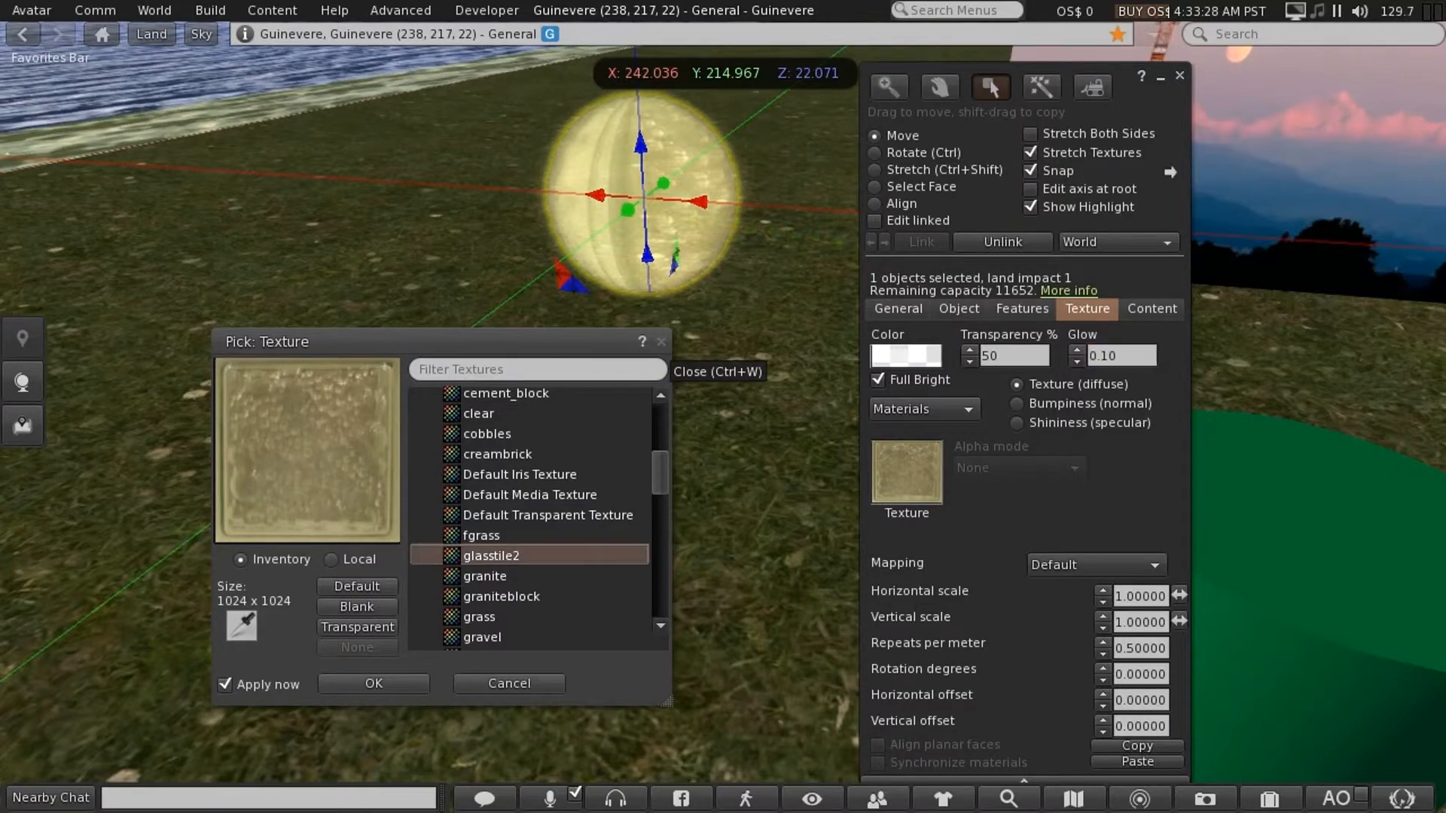
left_click(662, 341)
left_click(1181, 76)
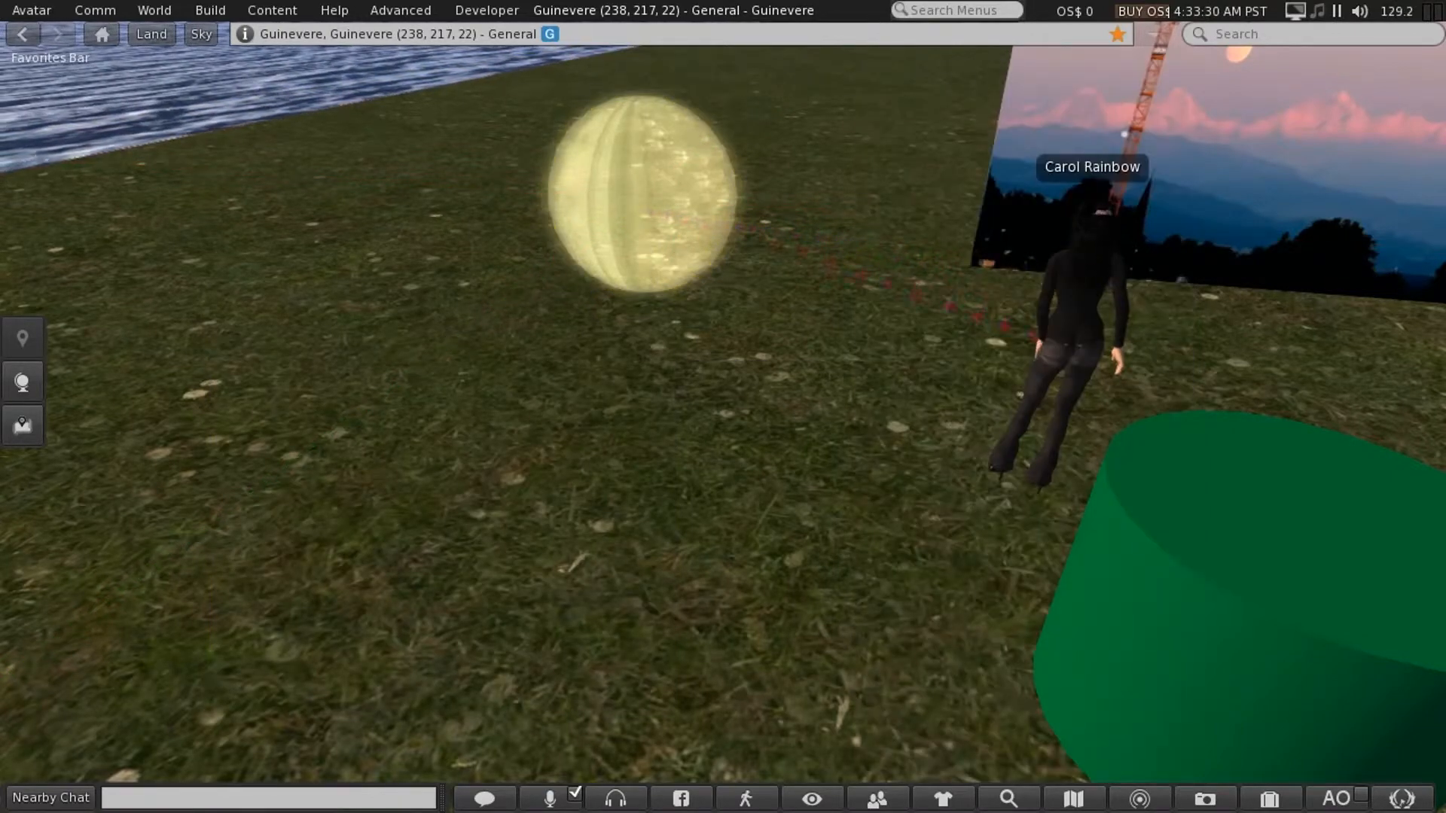
Examine the glowing sphere from several sides, close up and from farther away.
scroll(723, 414, "down", 4)
scroll(723, 414, "up", 2)
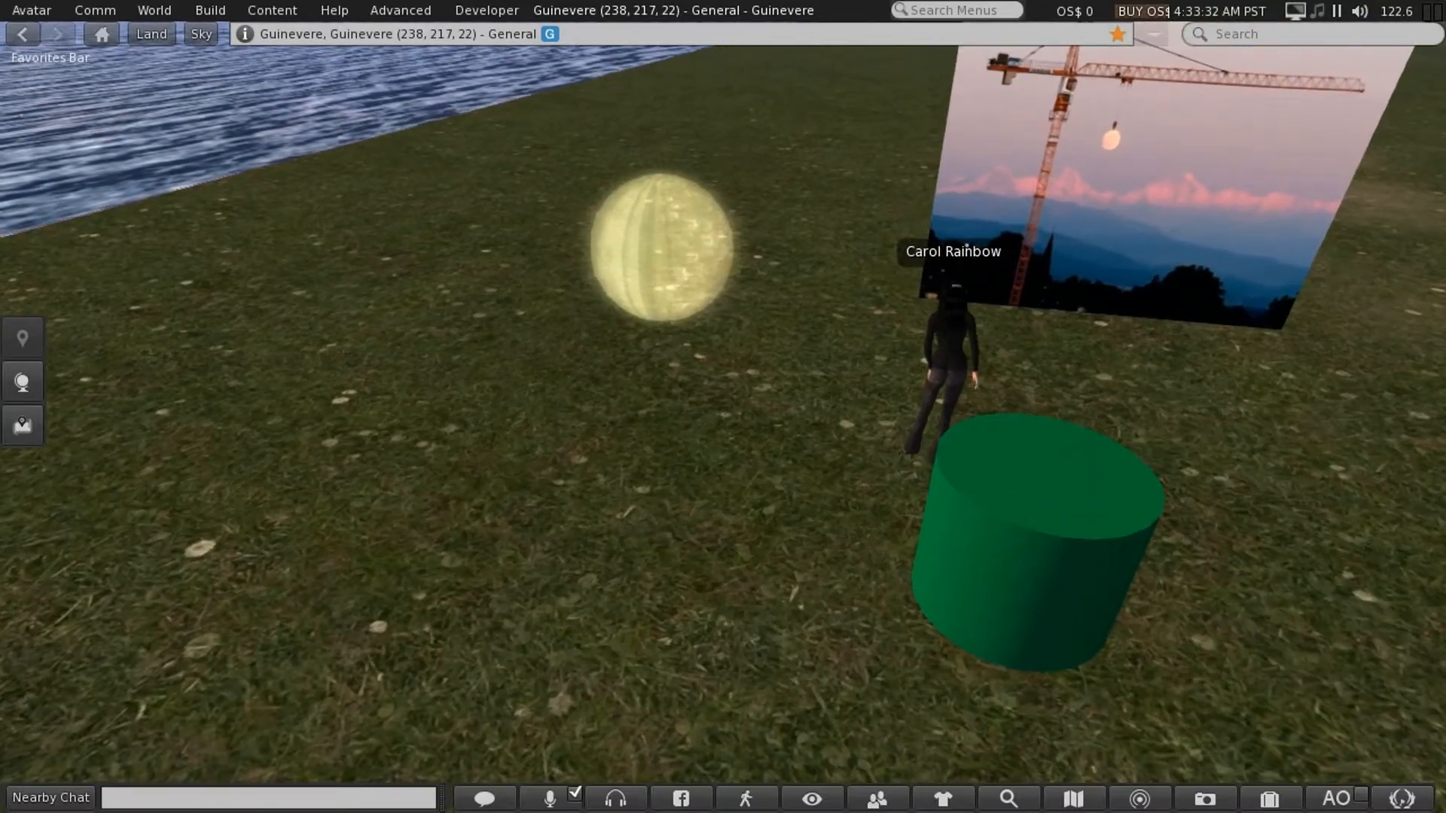
left_click_drag(660, 253, 324, 204, "ctrl+alt")
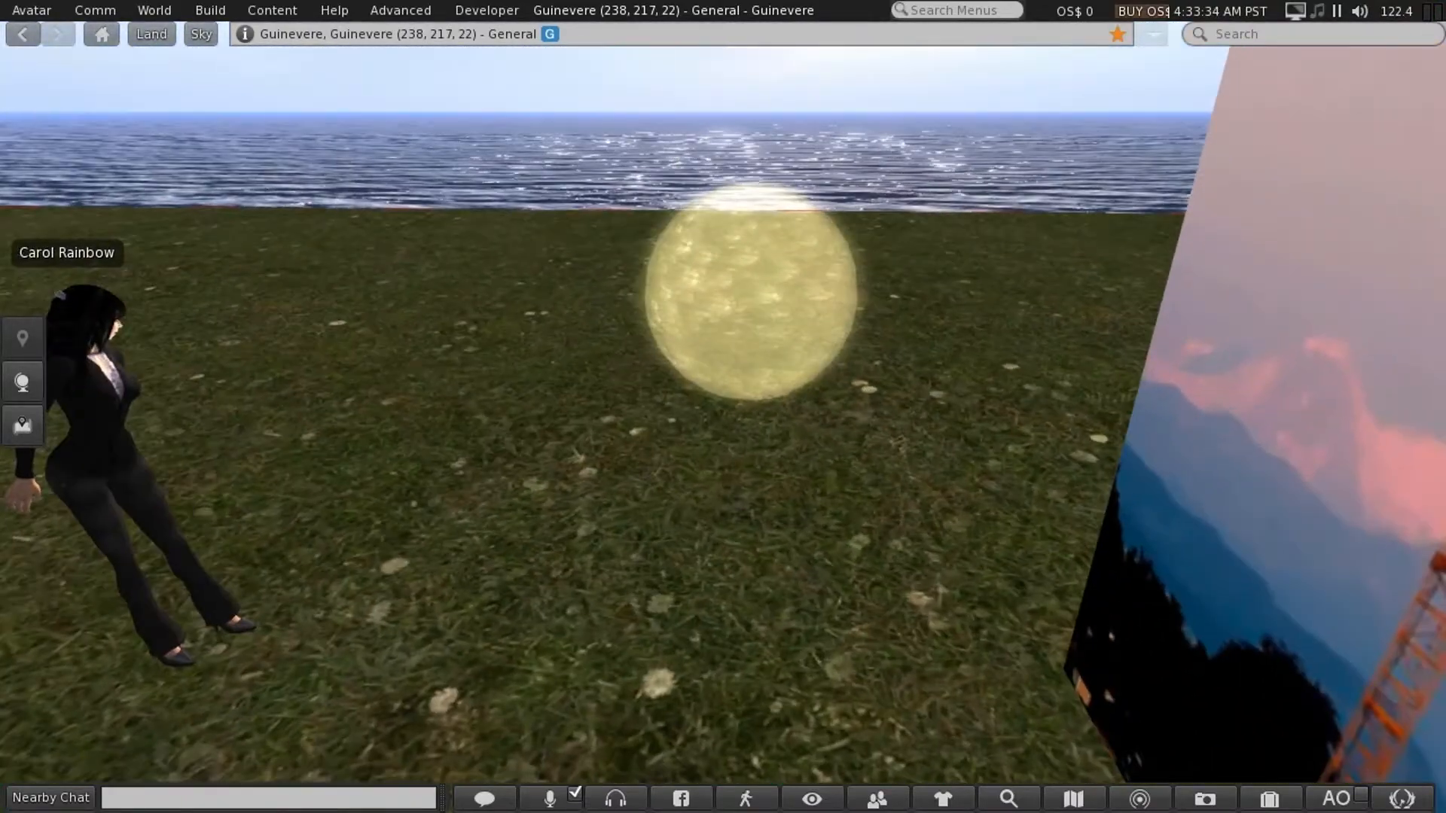
left_click_drag(745, 297, 376, 279, "ctrl+alt")
scroll(723, 407, "up", 3)
left_click_drag(370, 369, 309, 346, "alt")
left_click_drag(83, 332, 22, 293, "alt")
left_click_drag(723, 407, 1175, 482, "alt")
key("Escape")
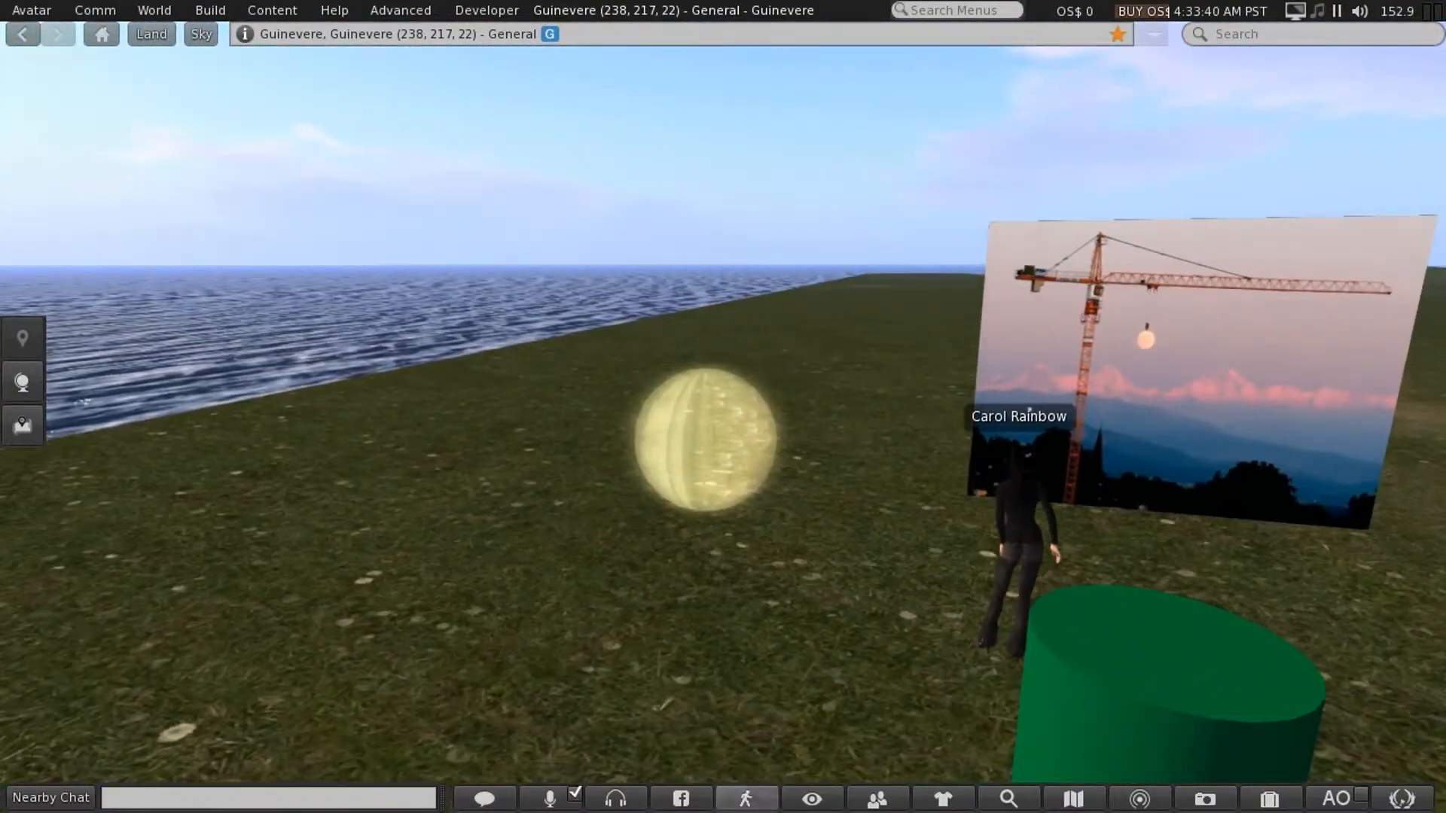
View the glowing sphere, green cylinder and crane picture board together from a raised, more distant viewpoint.
left_click_drag(904, 723, 949, 723, "alt")
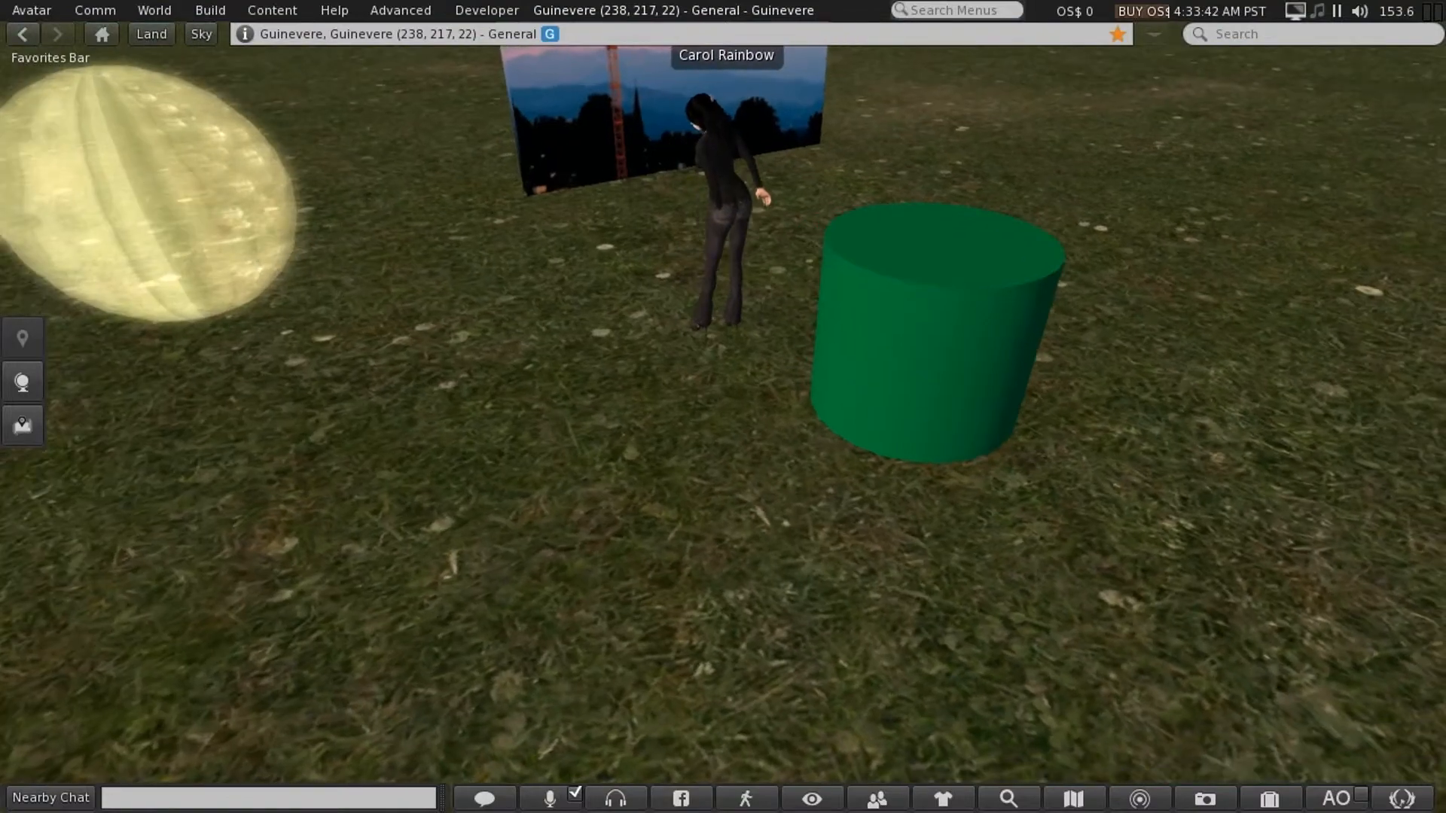
left_click(652, 121, "alt")
left_click(828, 685, "alt")
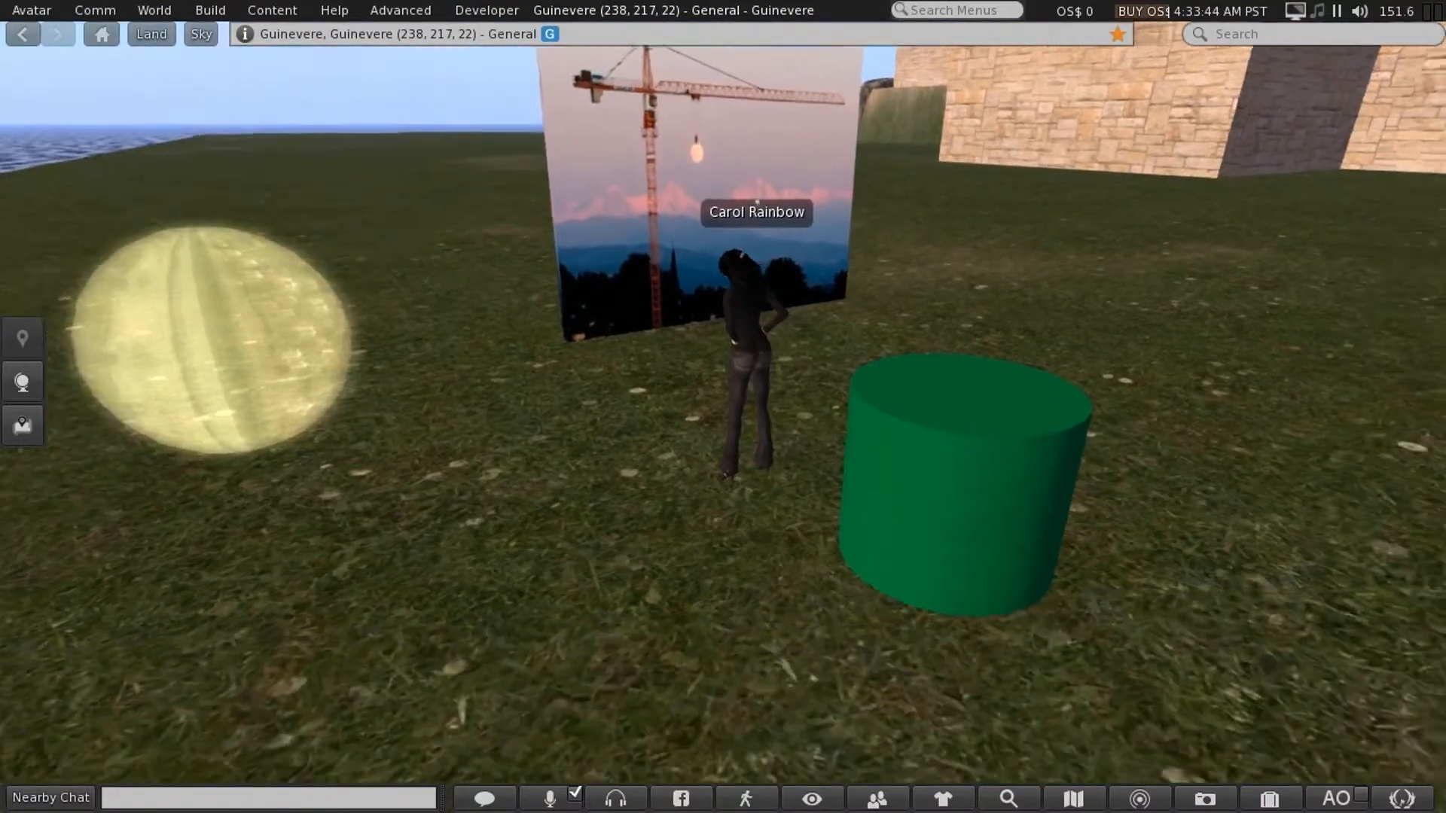
left_click(901, 301, "alt")
left_click_drag(900, 301, 930, 387, "alt")
left_click_drag(418, 444, 377, 444, "alt")
left_click_drag(968, 508, 907, 499, "alt")
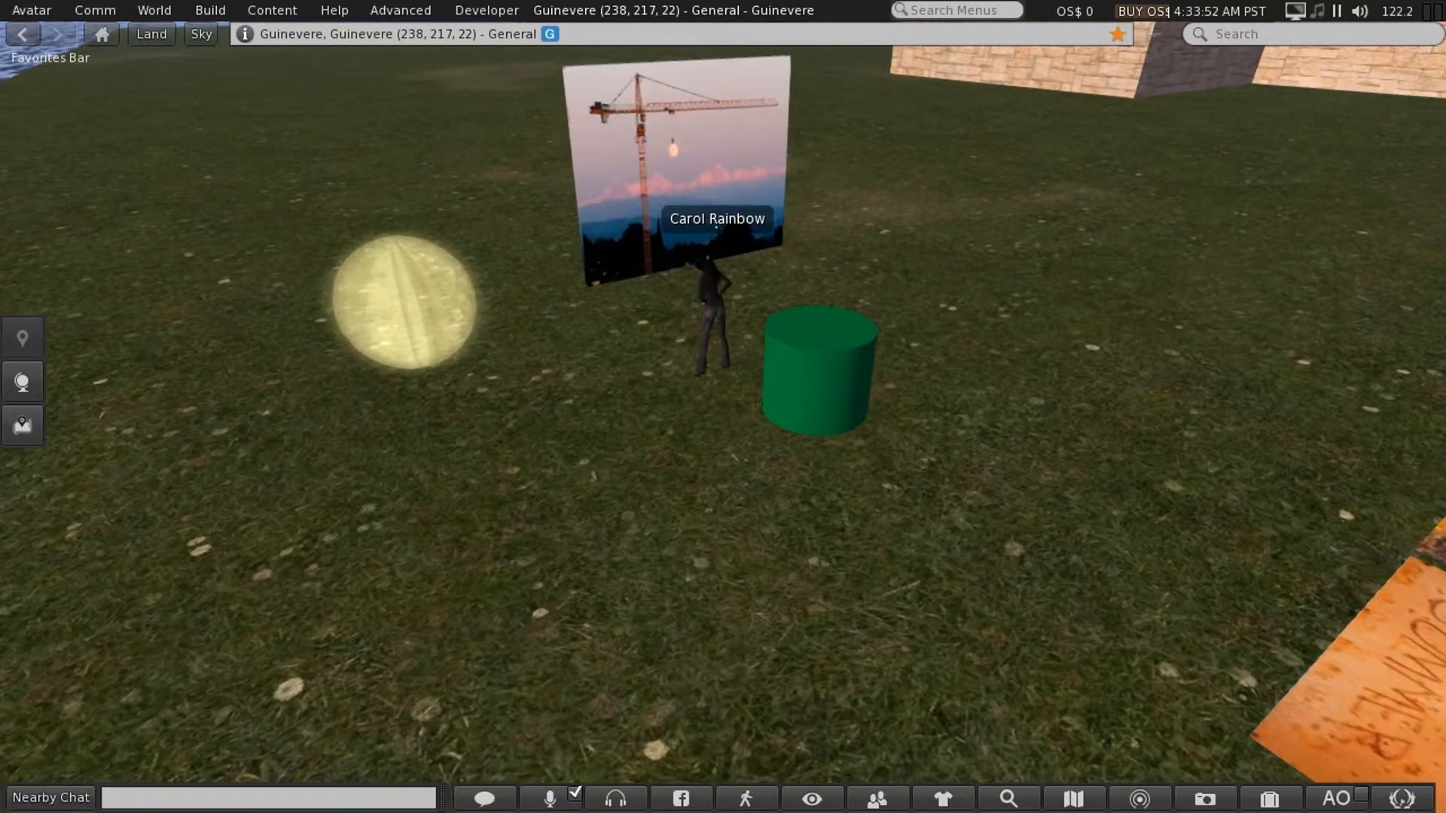